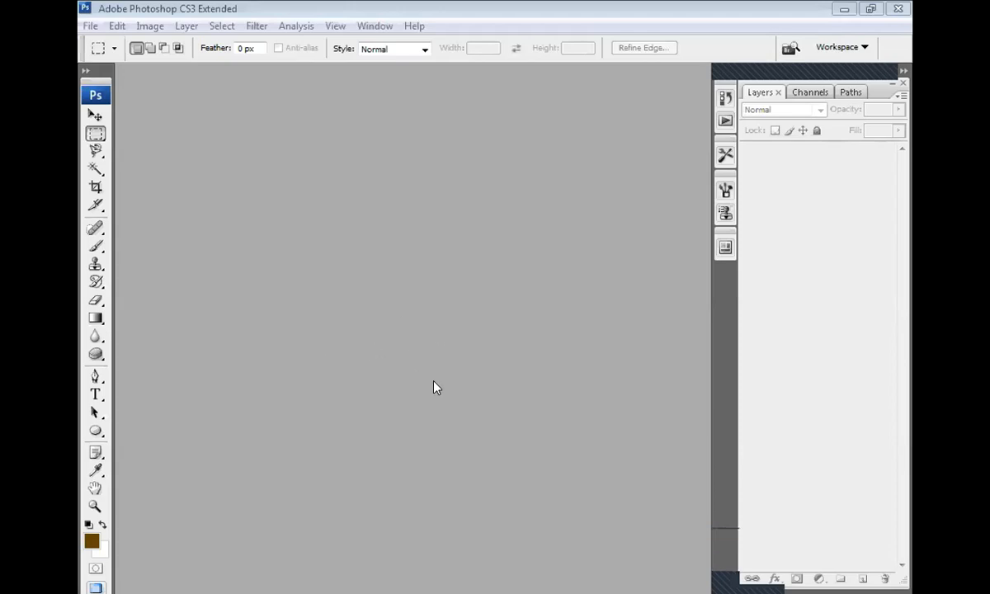
Open the picturepackage portrait image from the New folder directory
double_click(404, 309)
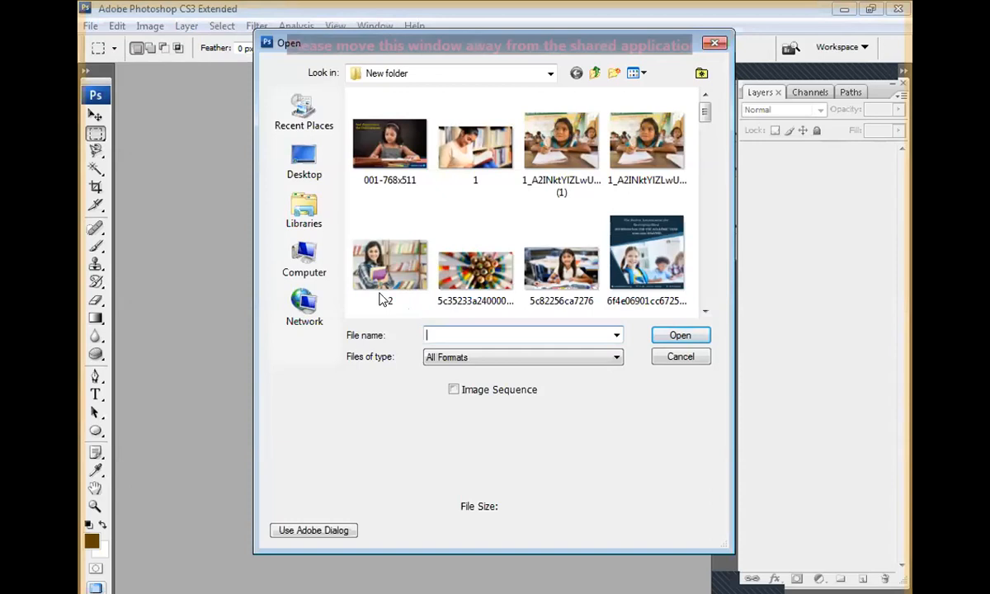
left_click(704, 313)
left_click(705, 313)
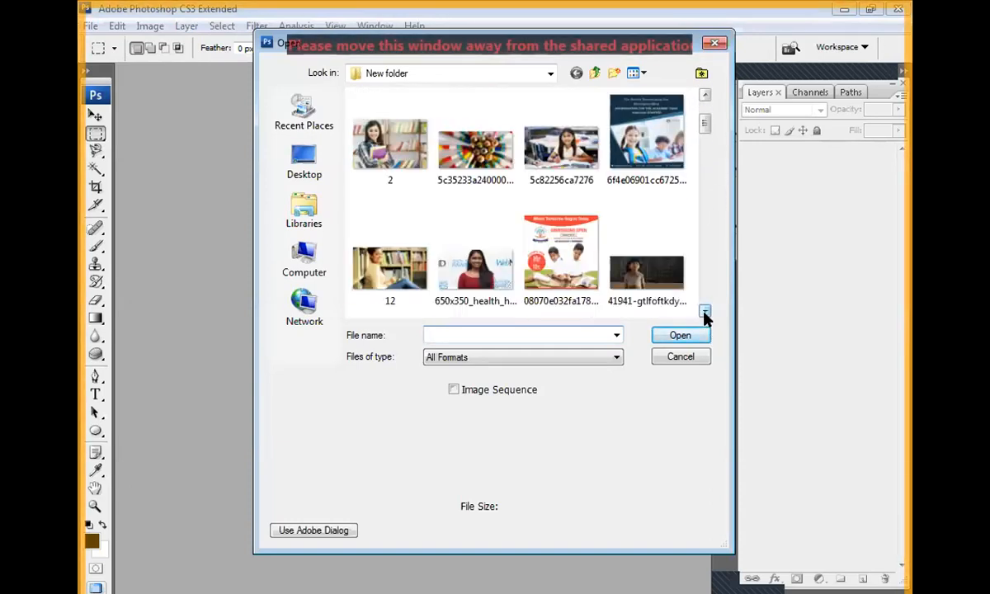
left_click(705, 313)
left_click(705, 313)
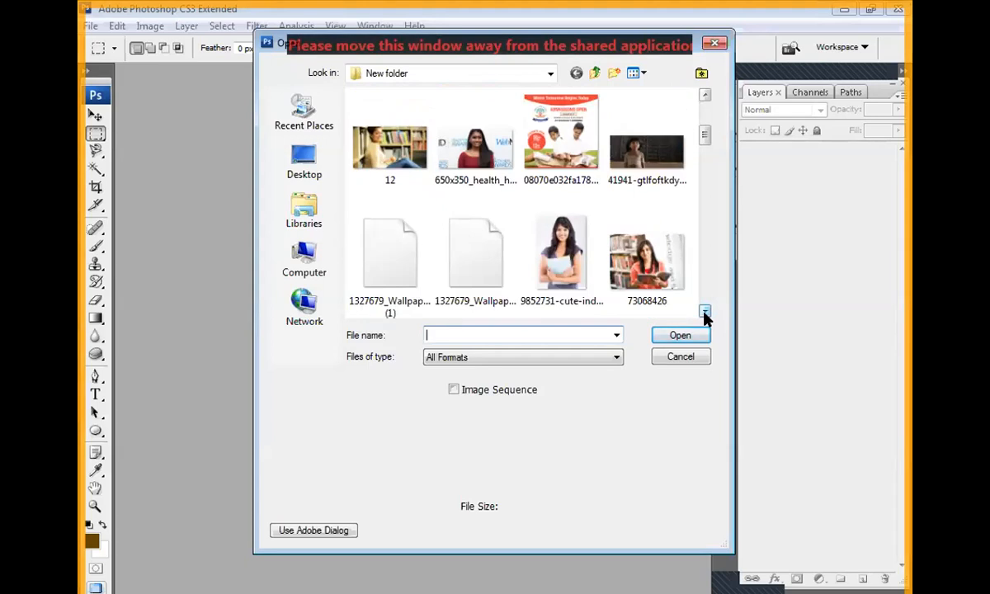
left_click(705, 313)
left_click(704, 312)
left_click(705, 312)
left_click(705, 312)
left_click(705, 313)
left_click(705, 312)
left_click(704, 313)
left_click(705, 313)
left_click(705, 312)
left_click(704, 313)
left_click(705, 313)
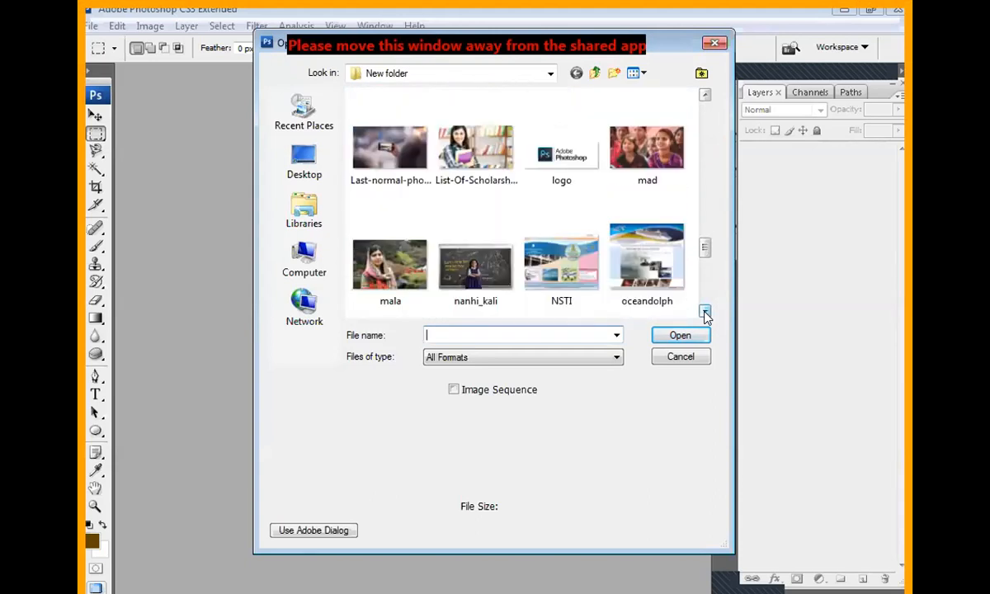
left_click(704, 313)
left_click(557, 247)
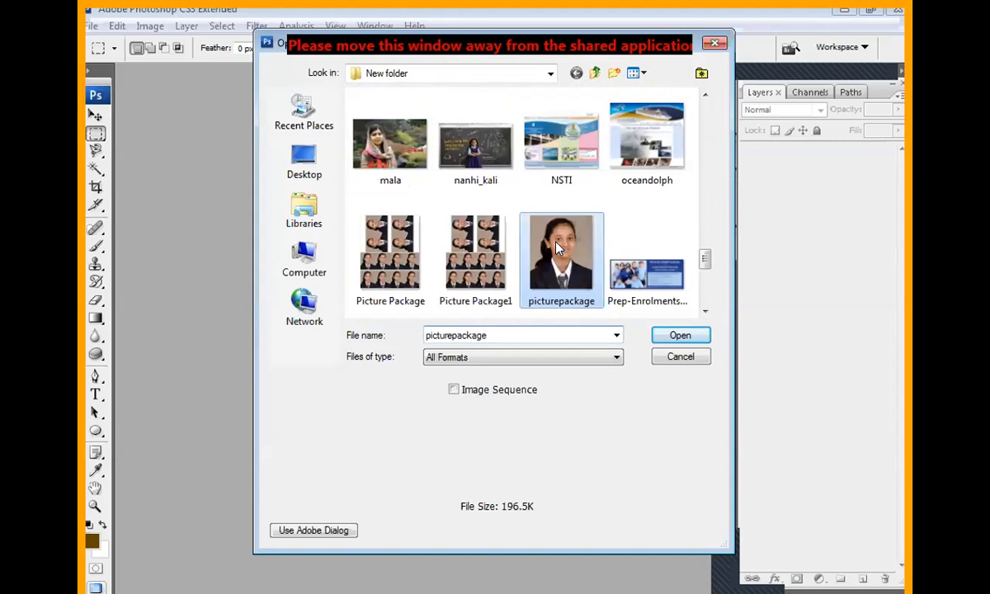
double_click(556, 248)
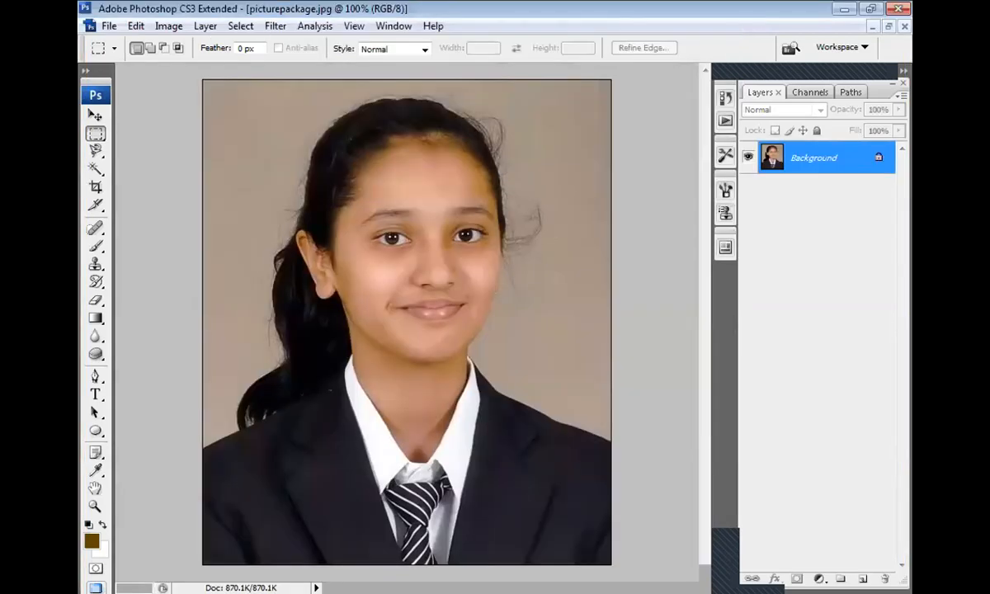
Activate the Move tool and hide the Layers panel to enlarge the workspace
key("v")
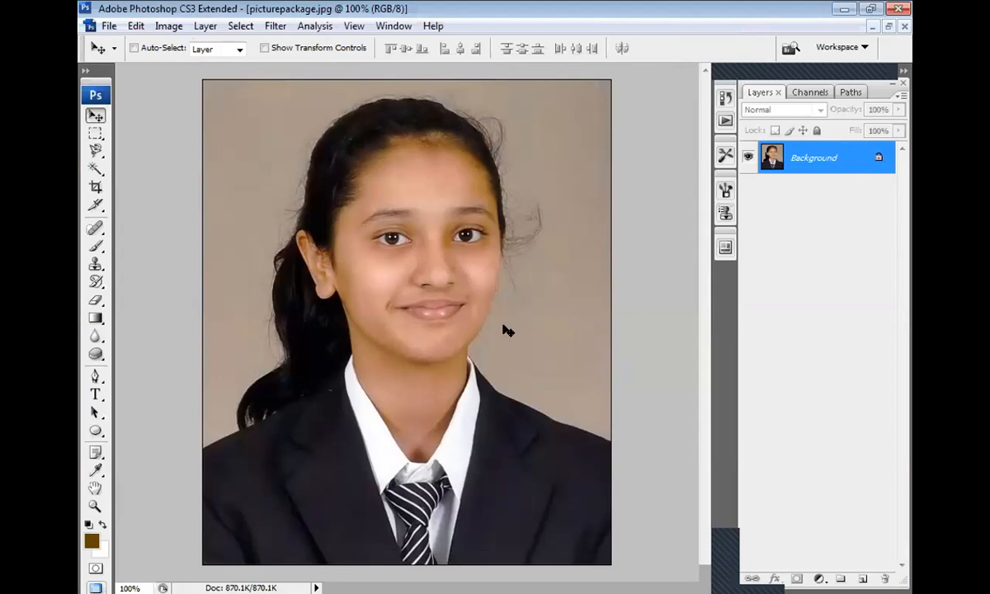
key("ctrl+minus")
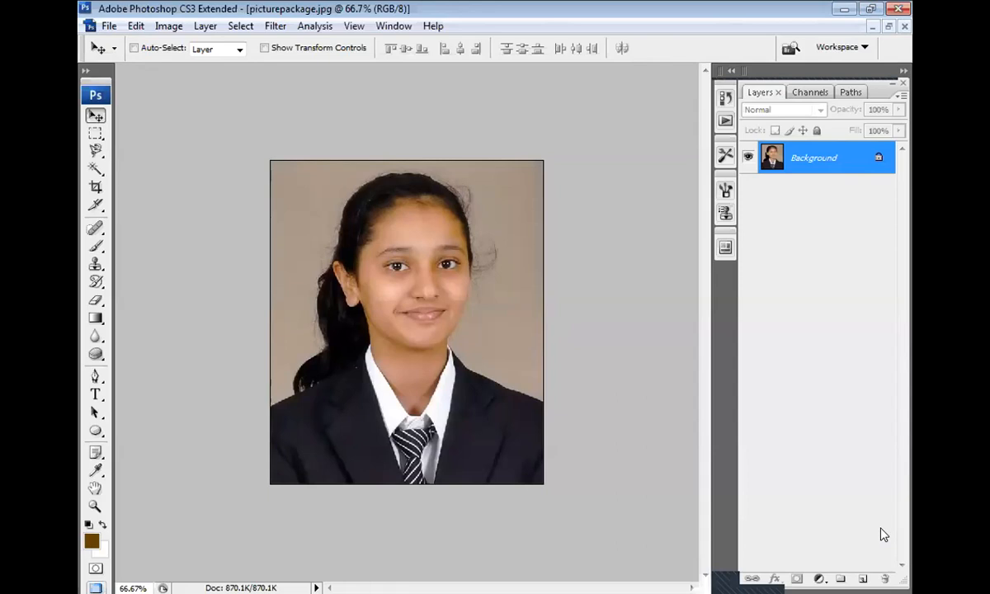
left_click(900, 87)
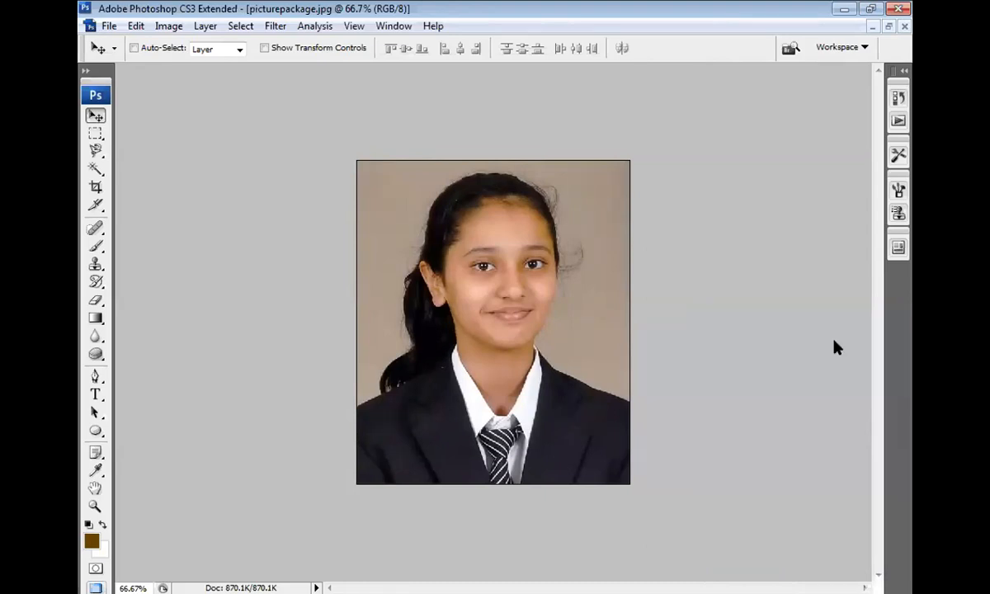
key("F7")
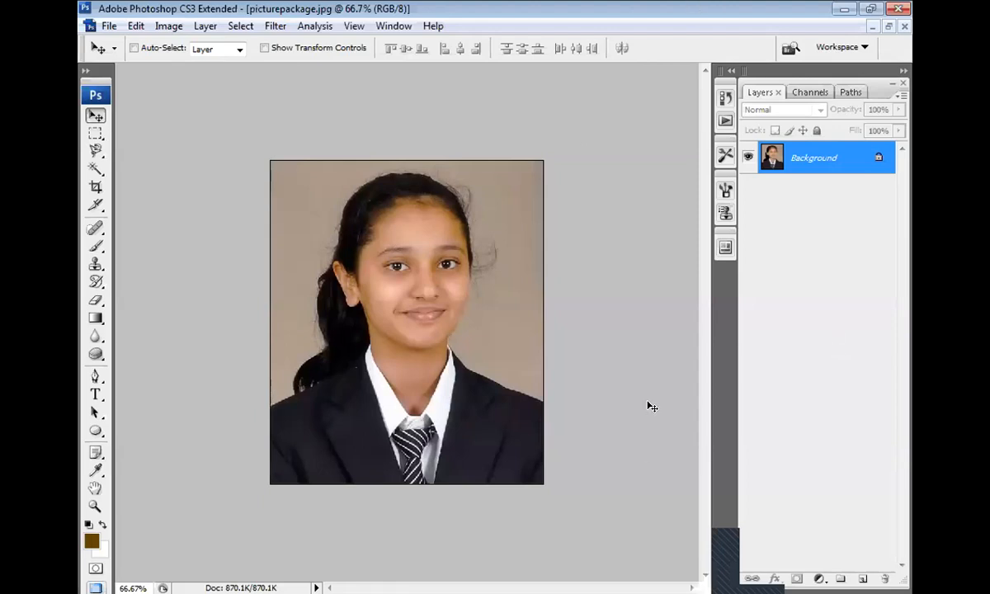
key("shift+Tab")
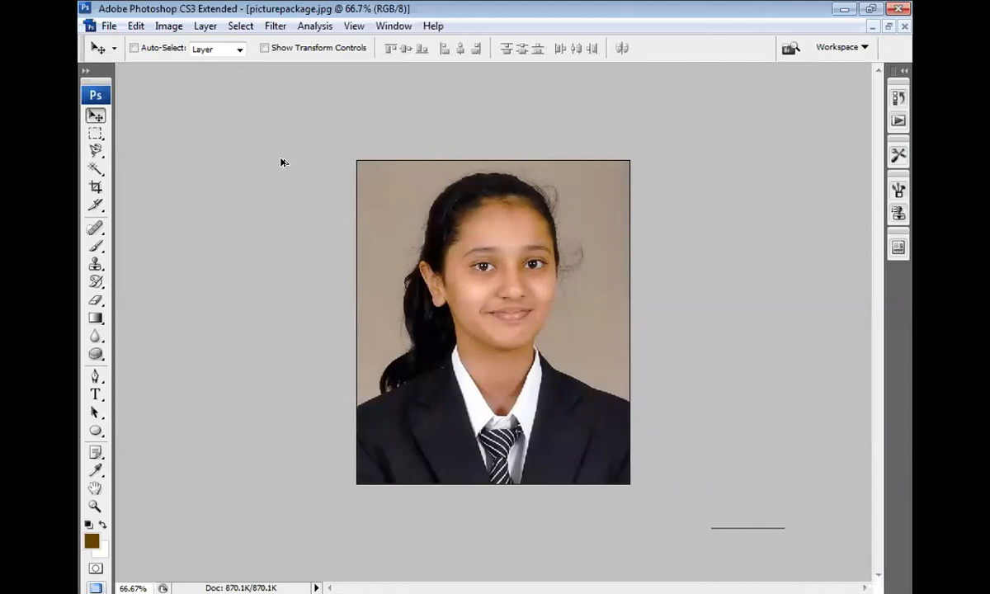
Set the portrait's resolution to 150 pixels/inch in the image size settings, with resampling enabled
key("ctrl+alt+i")
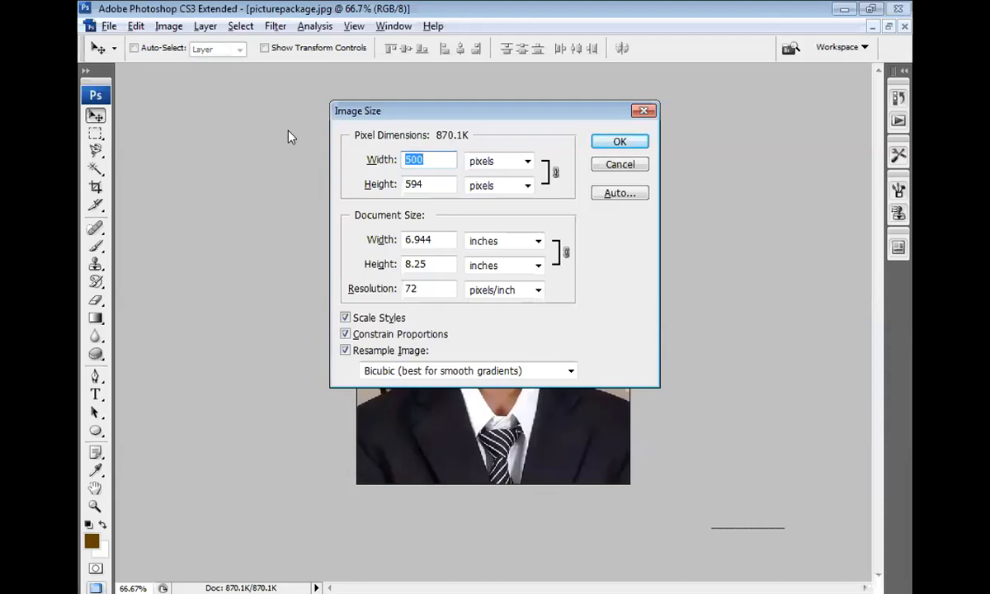
left_click_drag(399, 122, 464, 193)
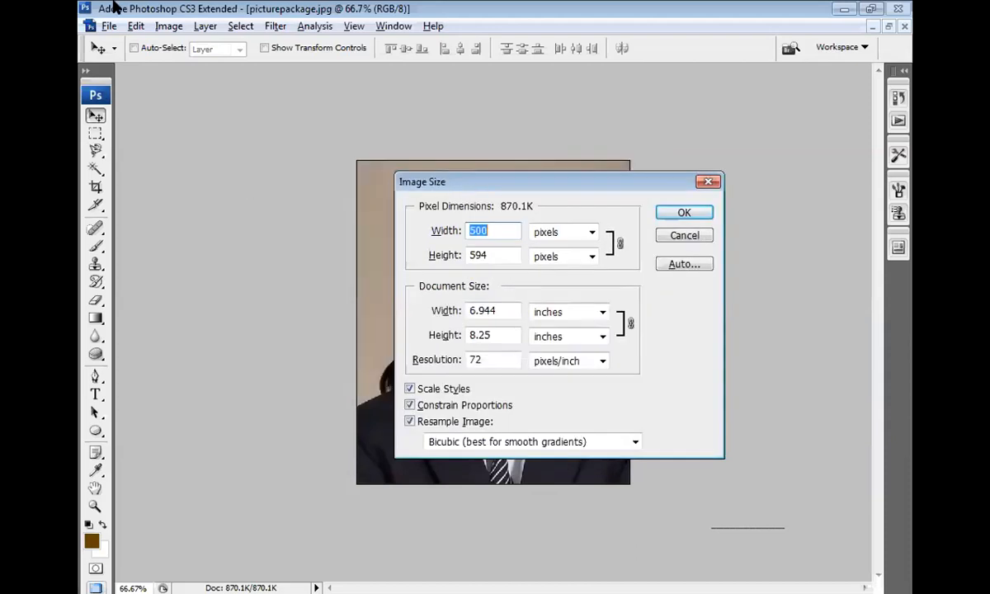
left_click(168, 25)
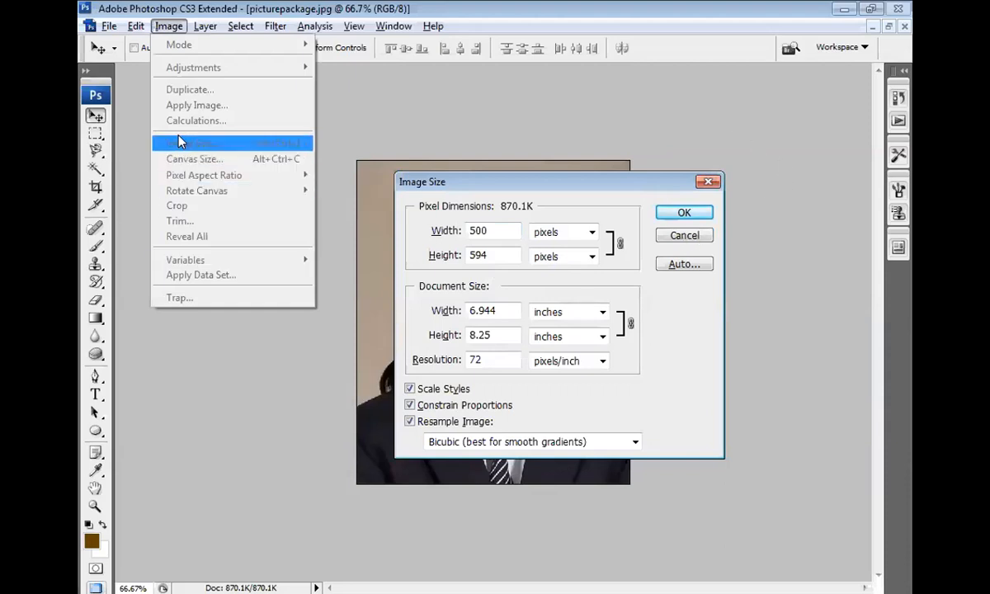
left_click(550, 186)
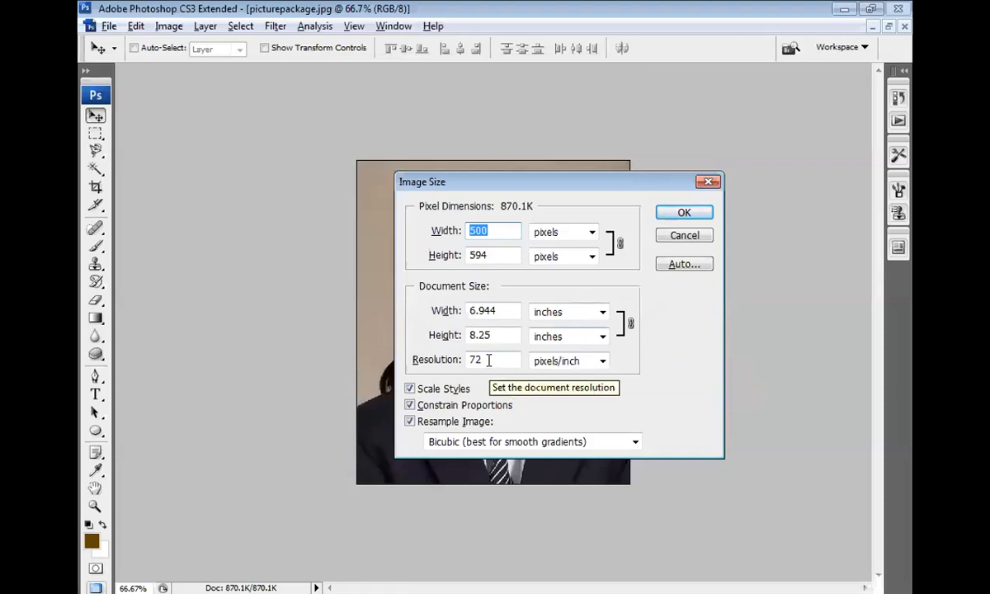
left_click_drag(489, 360, 360, 349)
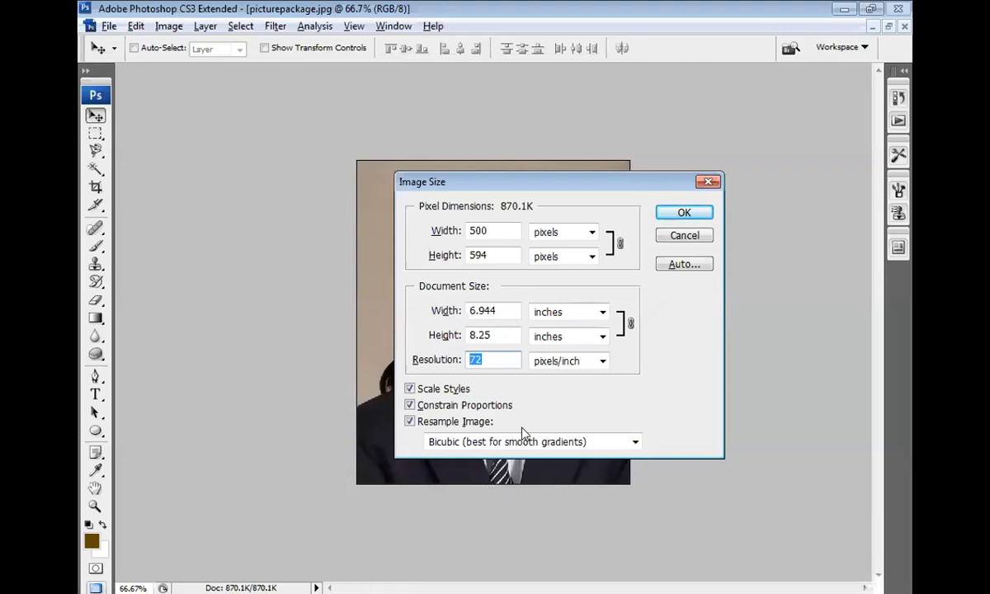
type("150")
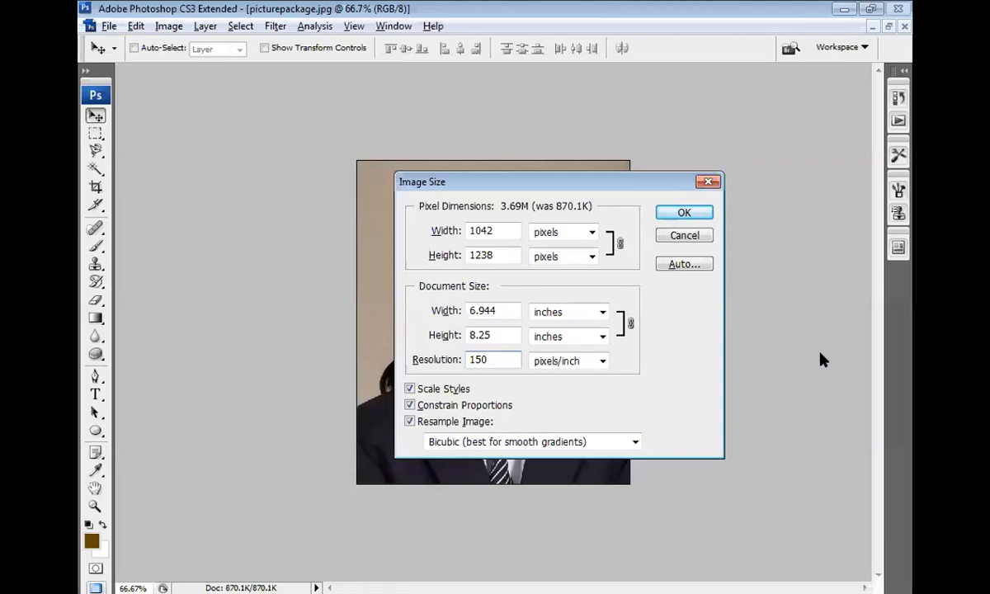
left_click(684, 214)
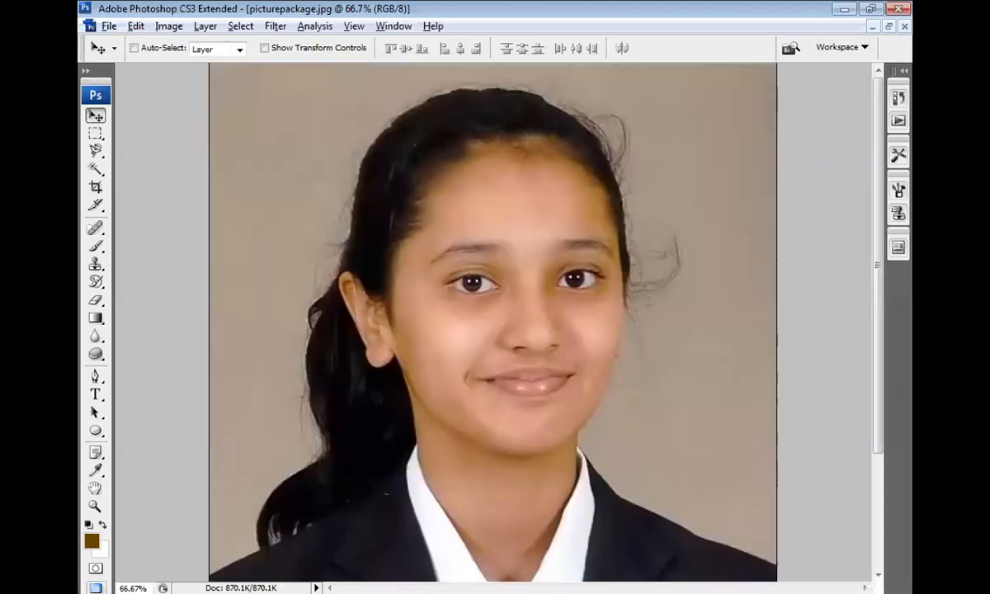
key("ctrl+minus")
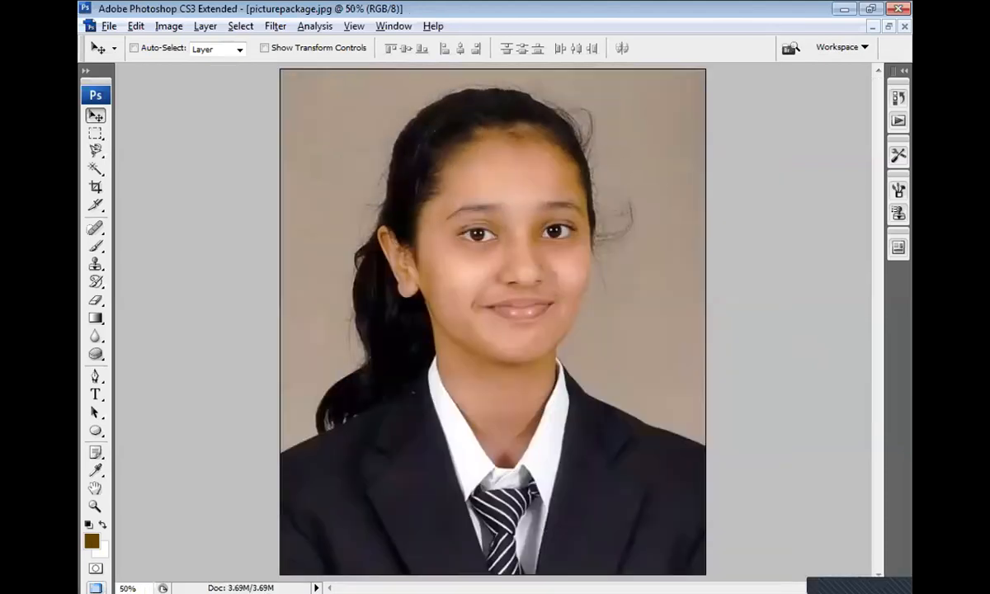
Try an image width of 800 pixels with proportions constrained, and revert the entered value
key("ctrl+alt+i")
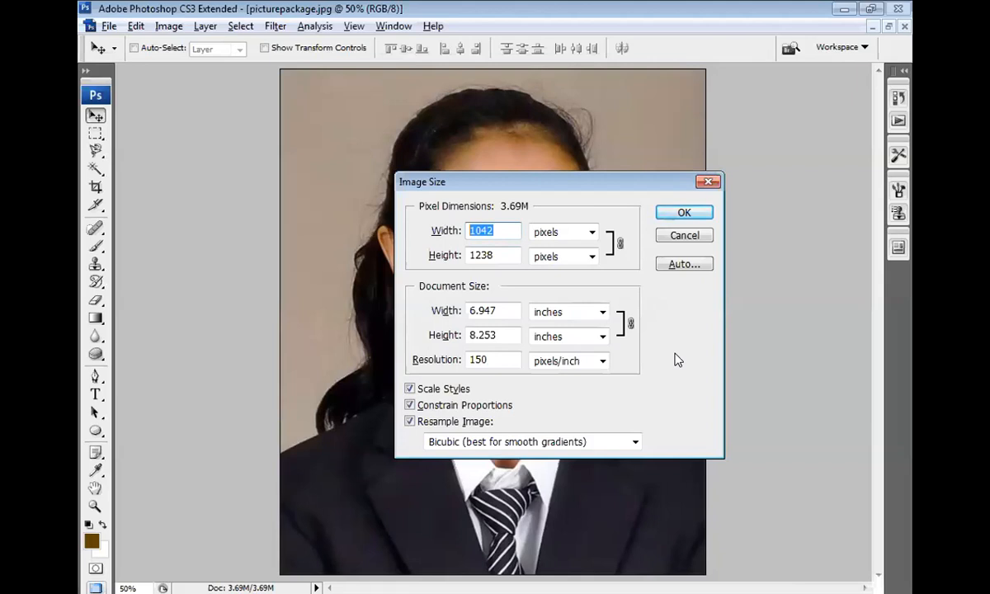
type("8")
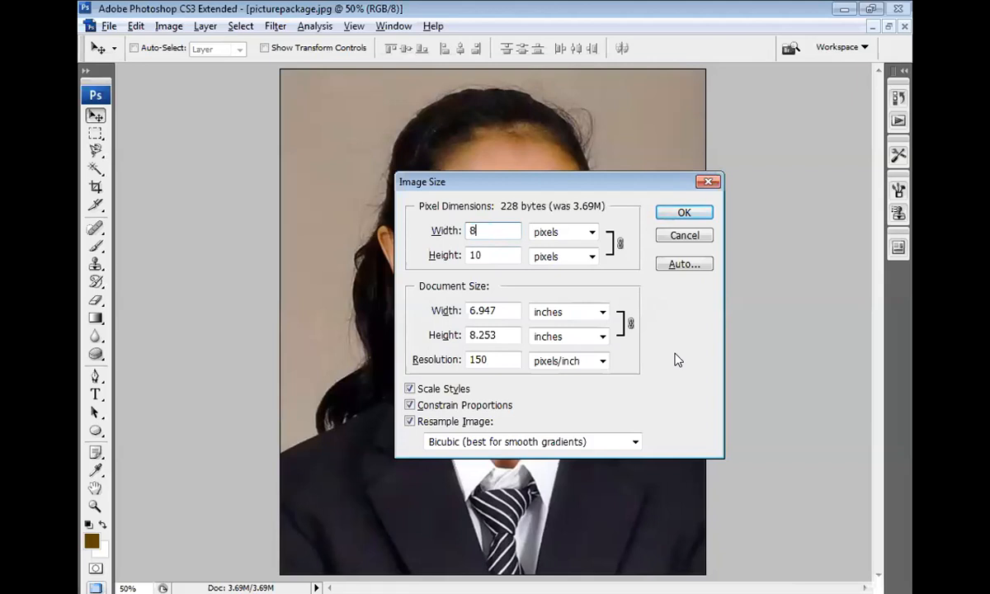
type("00")
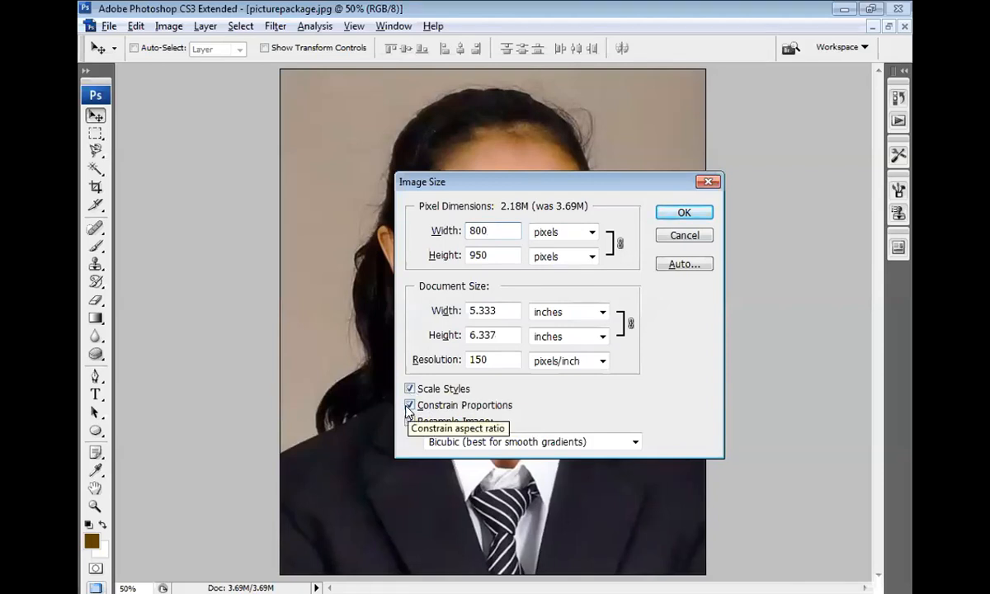
key("ctrl+z")
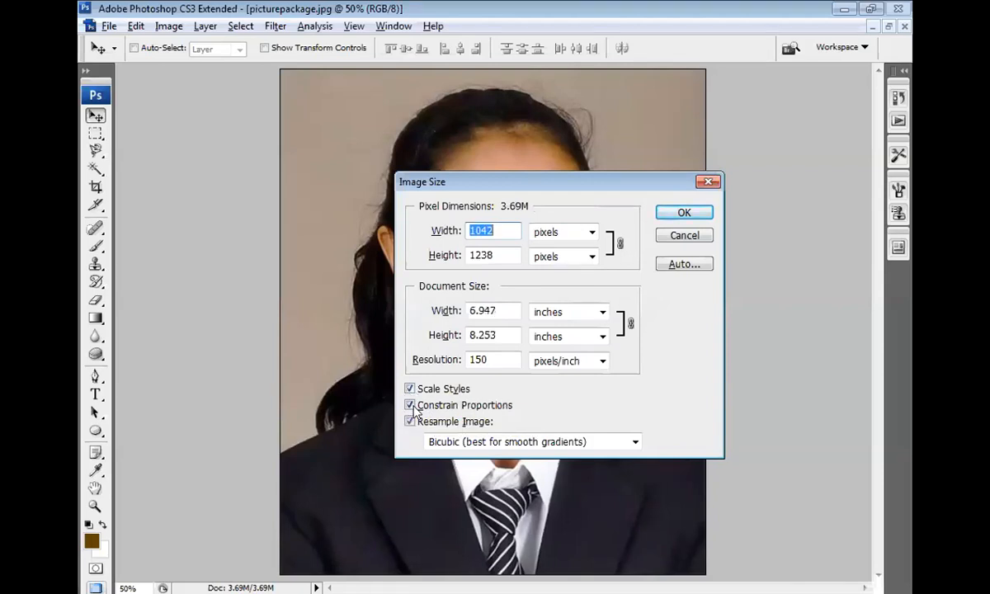
Try resizing the portrait to 800 pixels wide with Constrain Proportions disabled
left_click(410, 405)
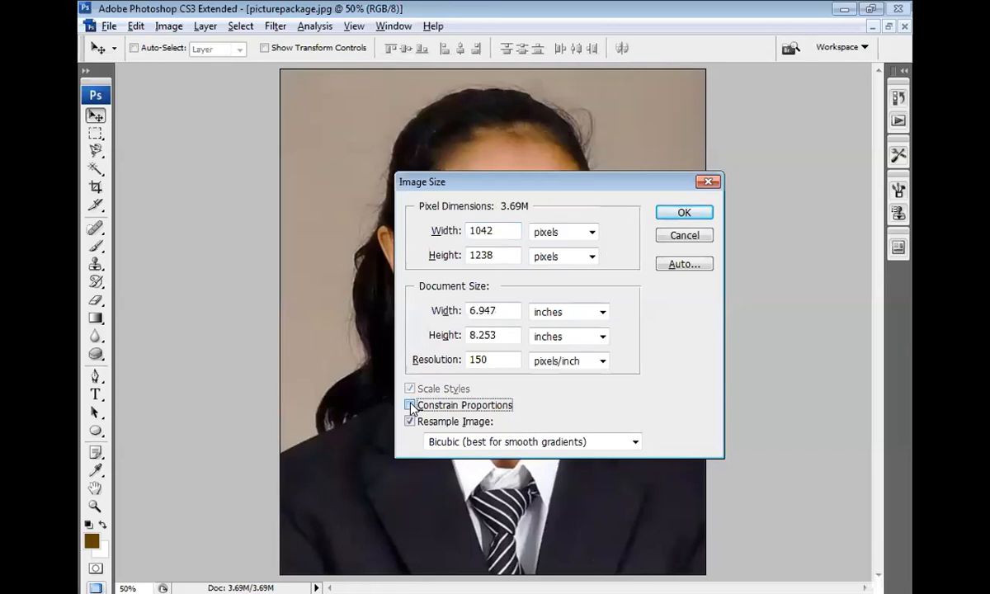
left_click_drag(495, 230, 388, 237)
type("800")
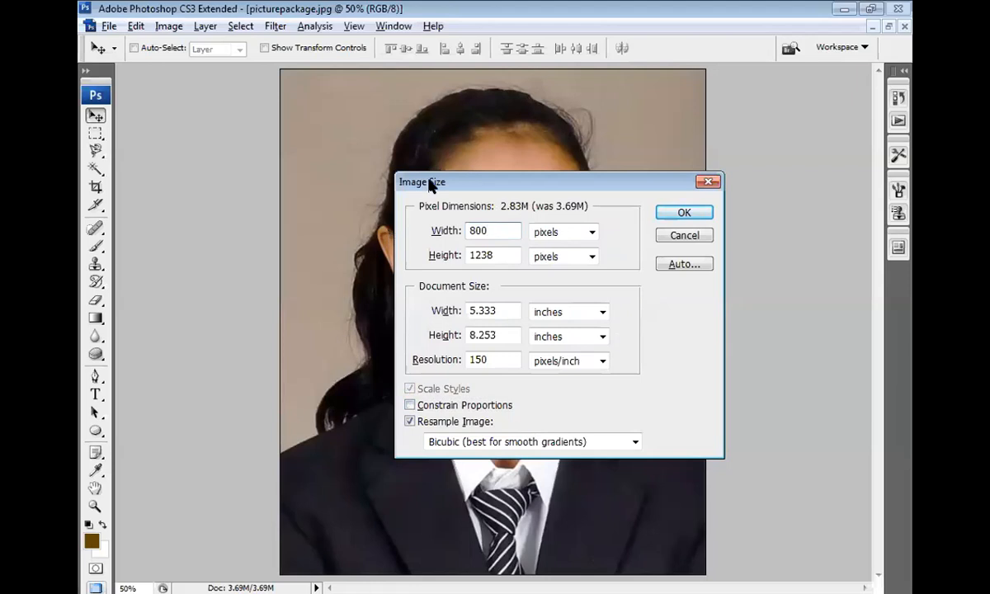
left_click(506, 252)
left_click(678, 214)
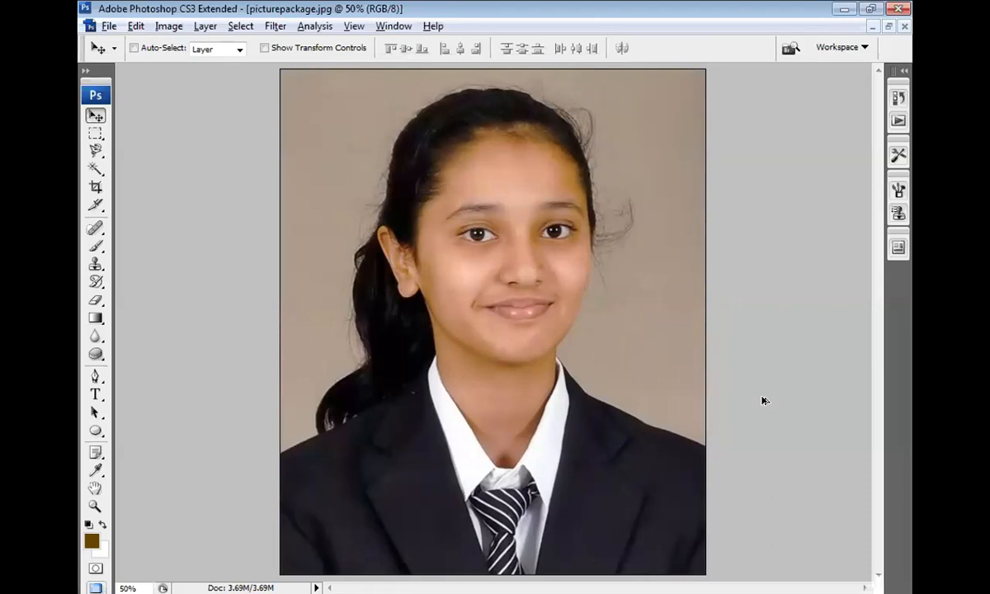
Resize the portrait to 800 pixels wide with Constrain Proportions enabled
key("ctrl+alt+i")
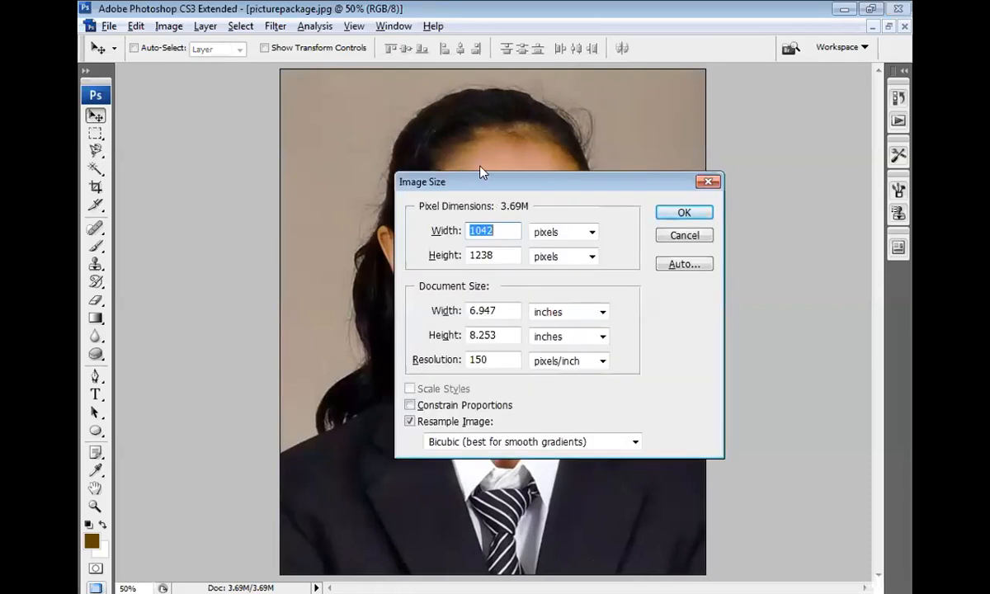
left_click_drag(515, 181, 698, 228)
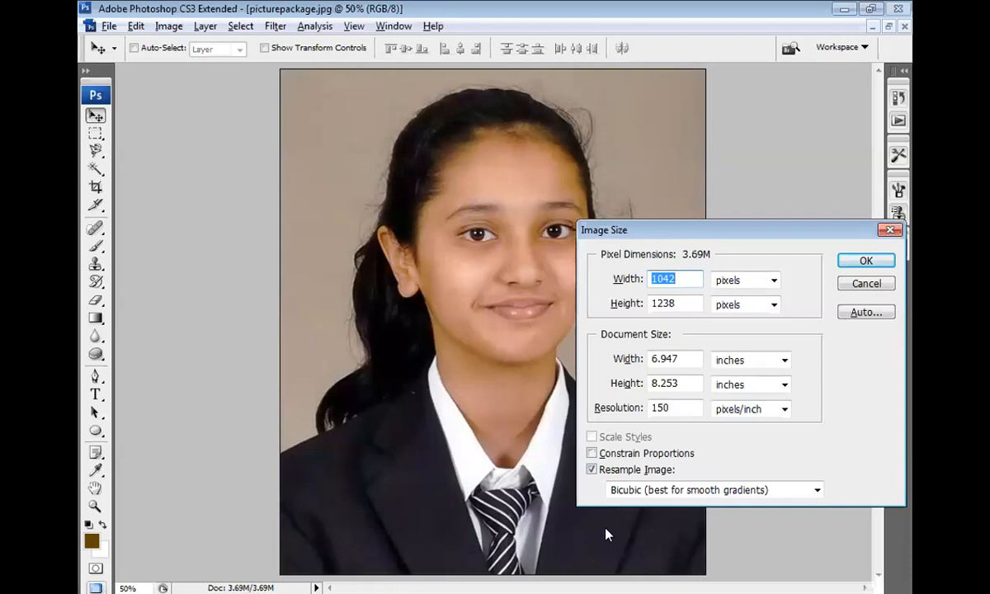
left_click(592, 454)
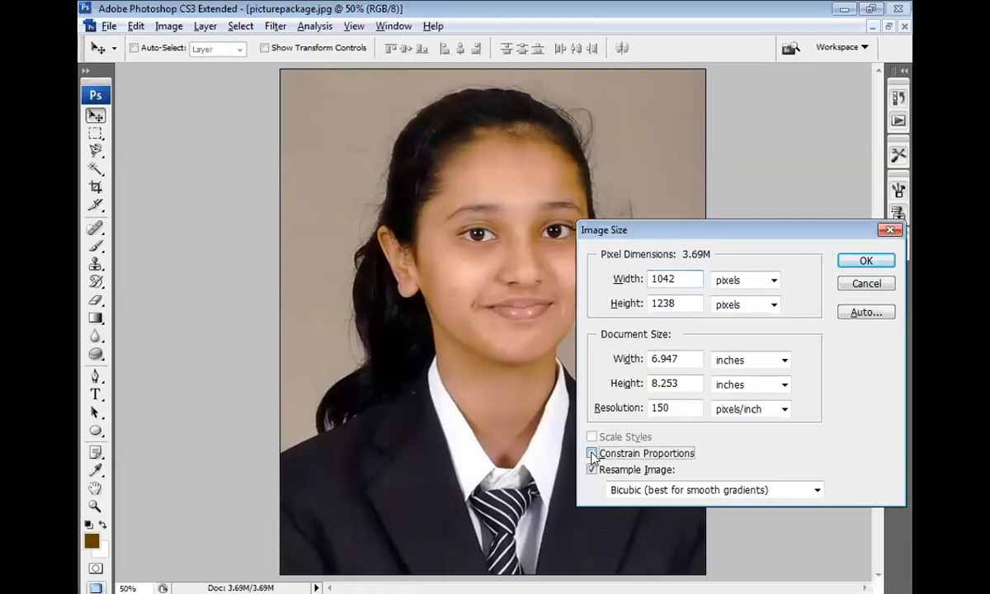
left_click(592, 454)
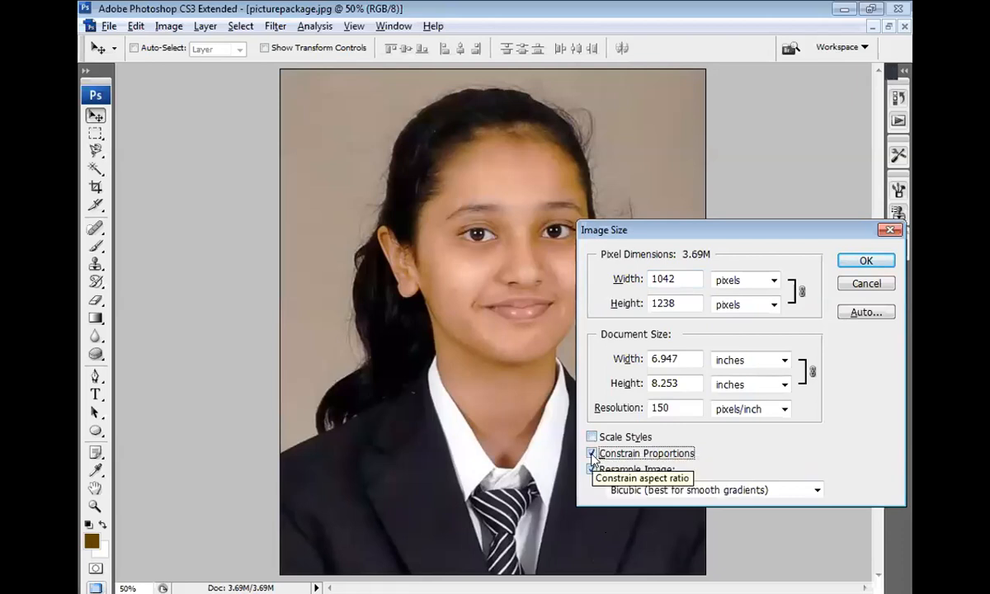
double_click(677, 278)
type("800")
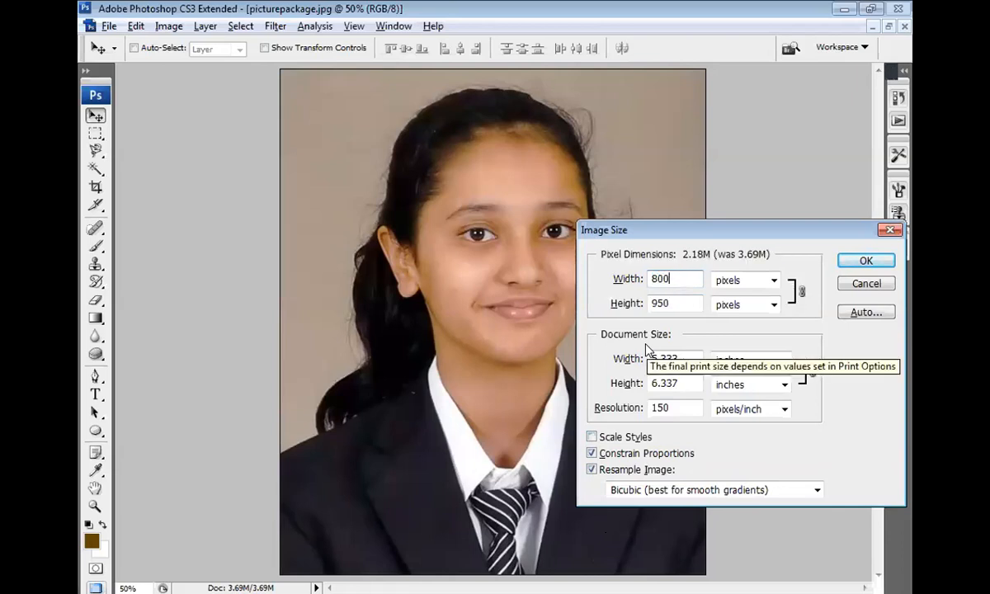
left_click(853, 264)
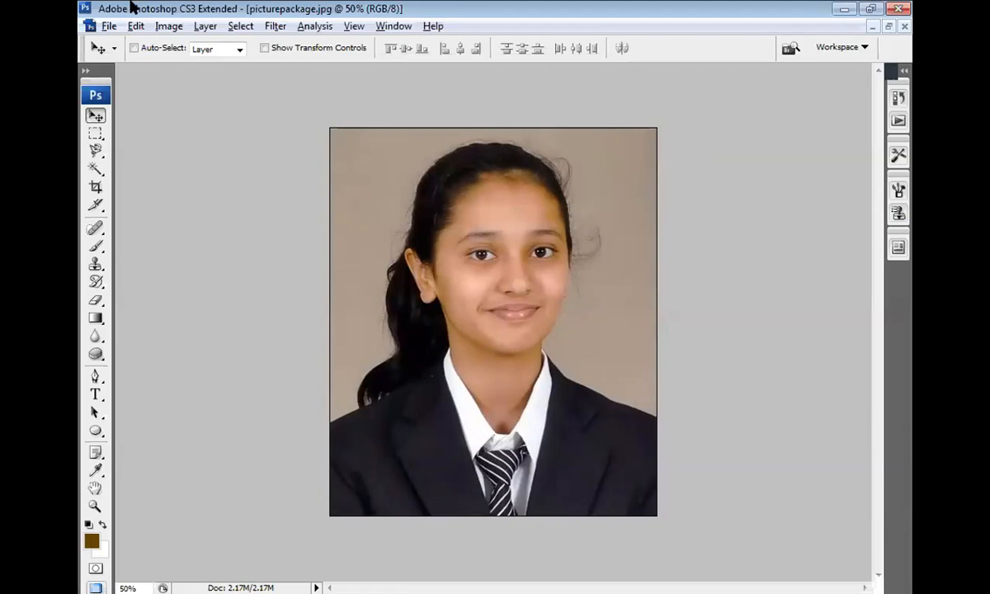
Open the Picture Package automation for the resized portrait
left_click(110, 28)
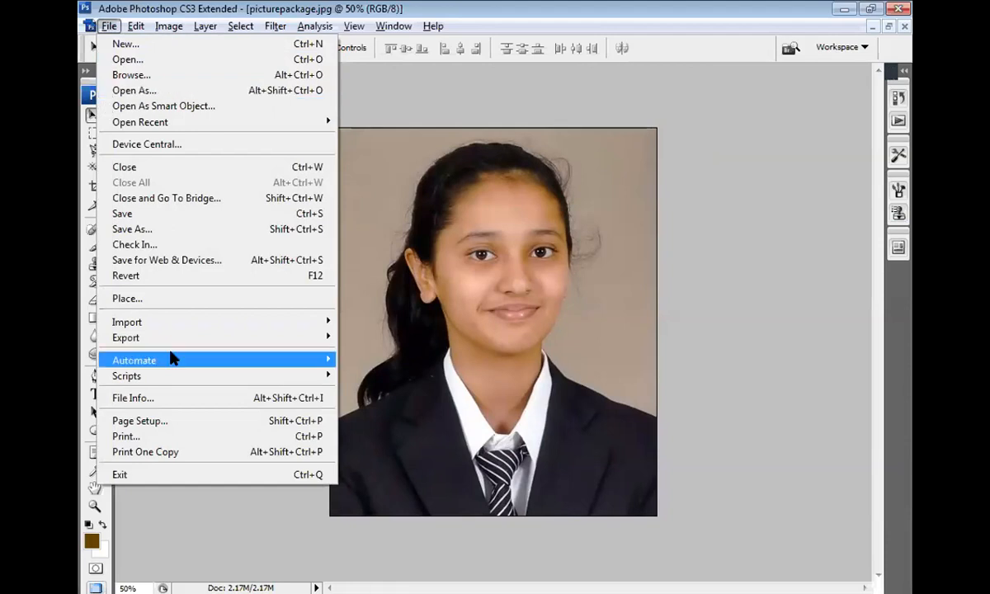
mouse_move(173, 356)
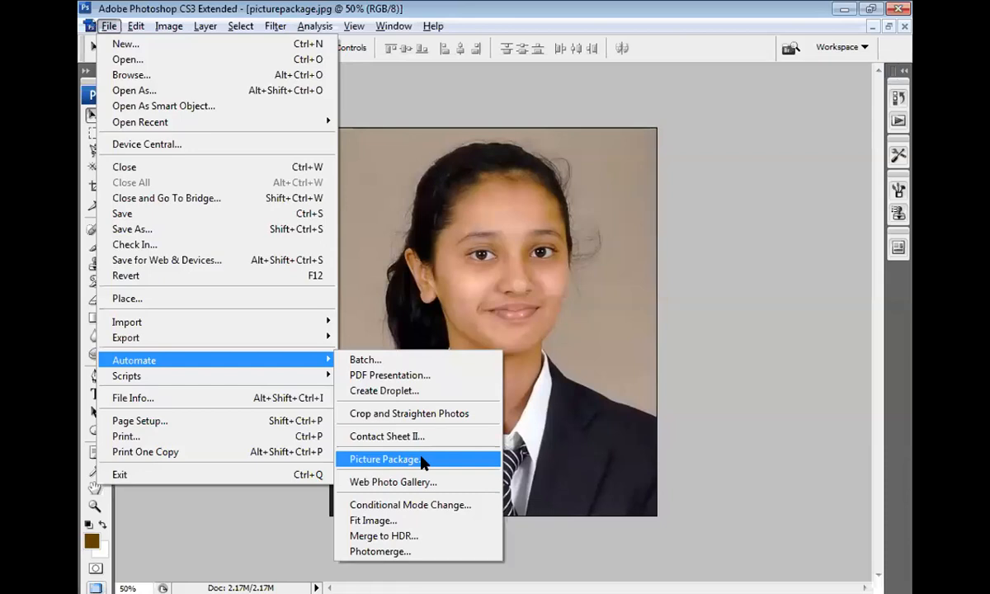
left_click(385, 459)
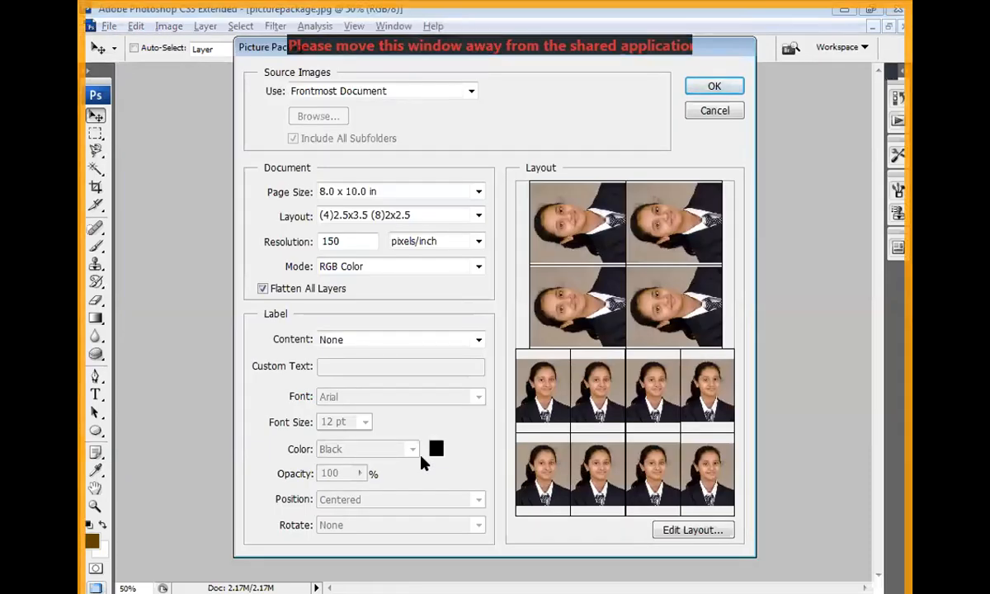
Check the available page sizes and keep the package page at 8.0 x 10.0 in
left_click(479, 191)
left_click(479, 191)
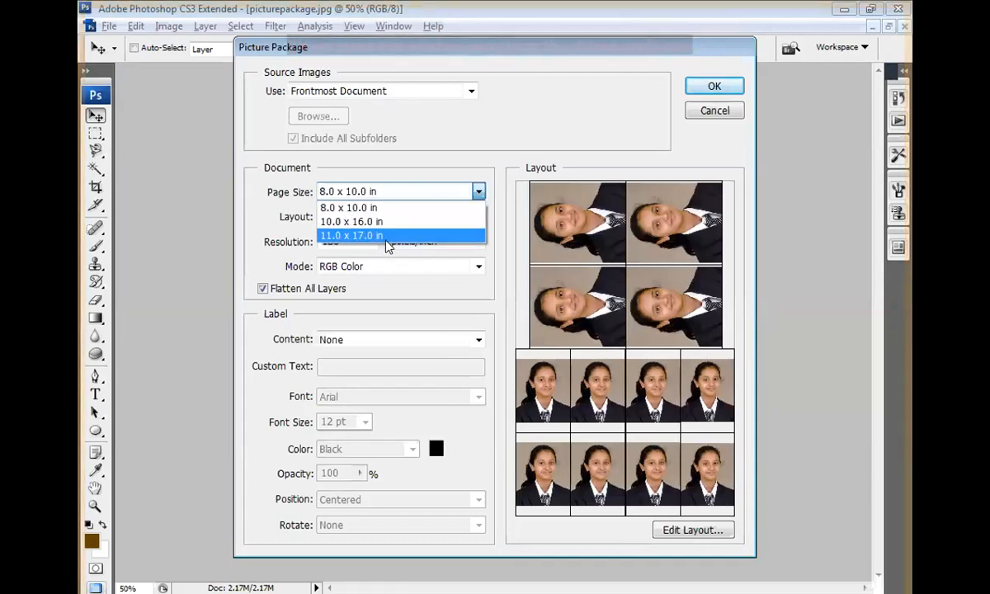
left_click(394, 192)
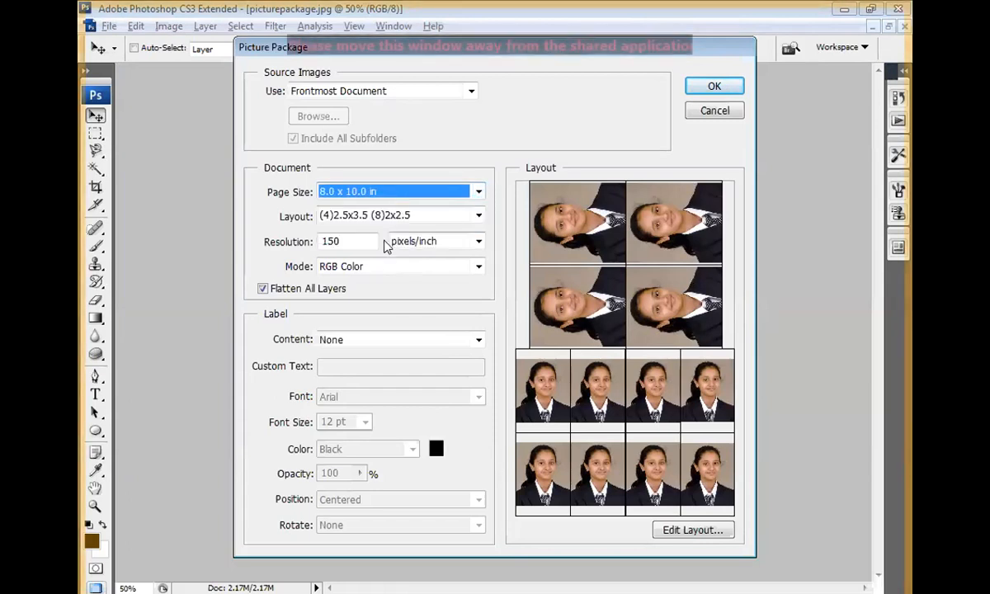
Try the package layouts (9)2.5x3.25, (1)5x7 (2)2.5x3.5 (4)2x2.5 and (1)5x7 (4)2.5x3.25 (2)1.5x2
left_click(479, 216)
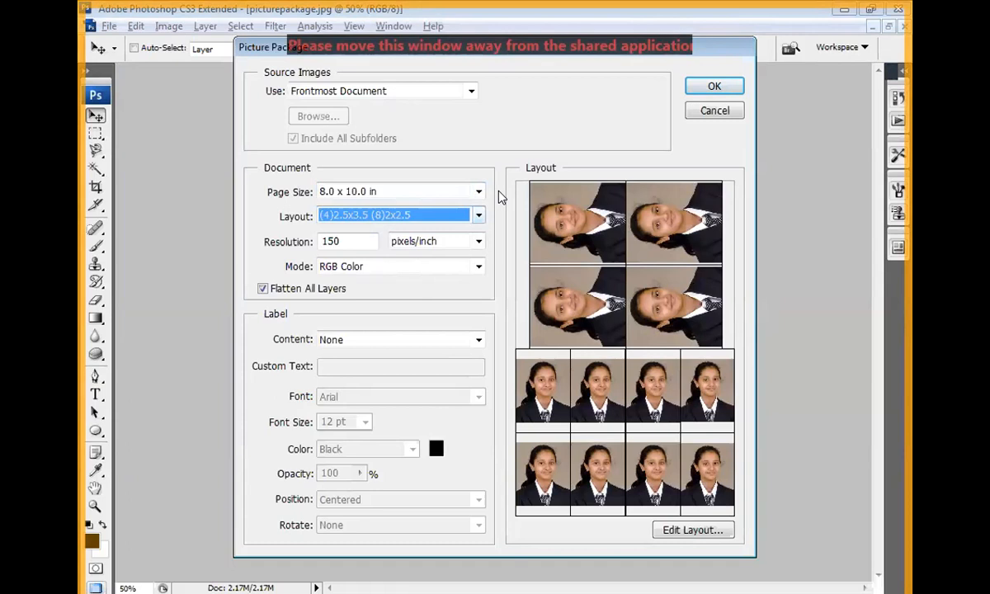
left_click(478, 215)
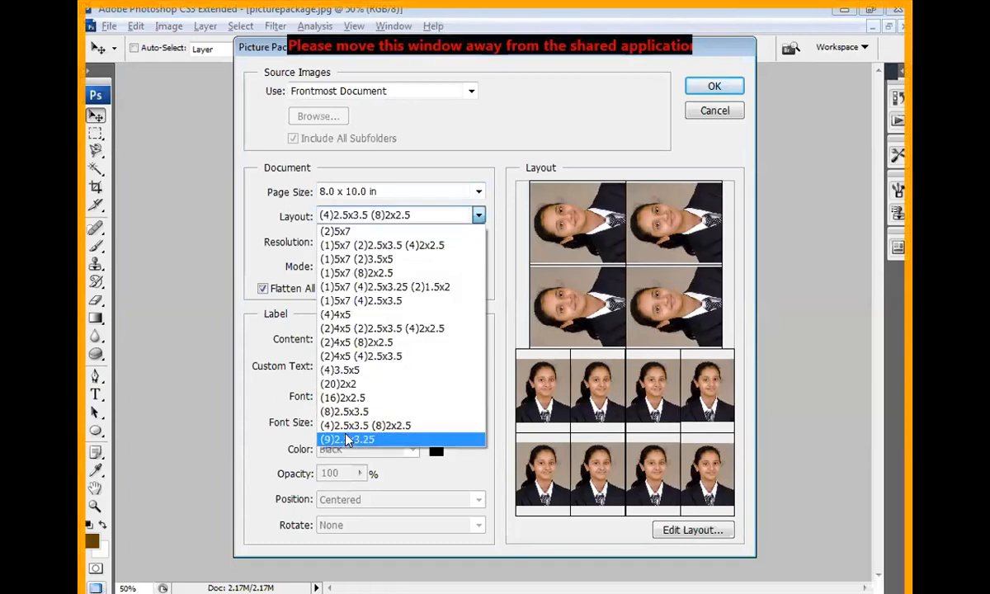
left_click(346, 440)
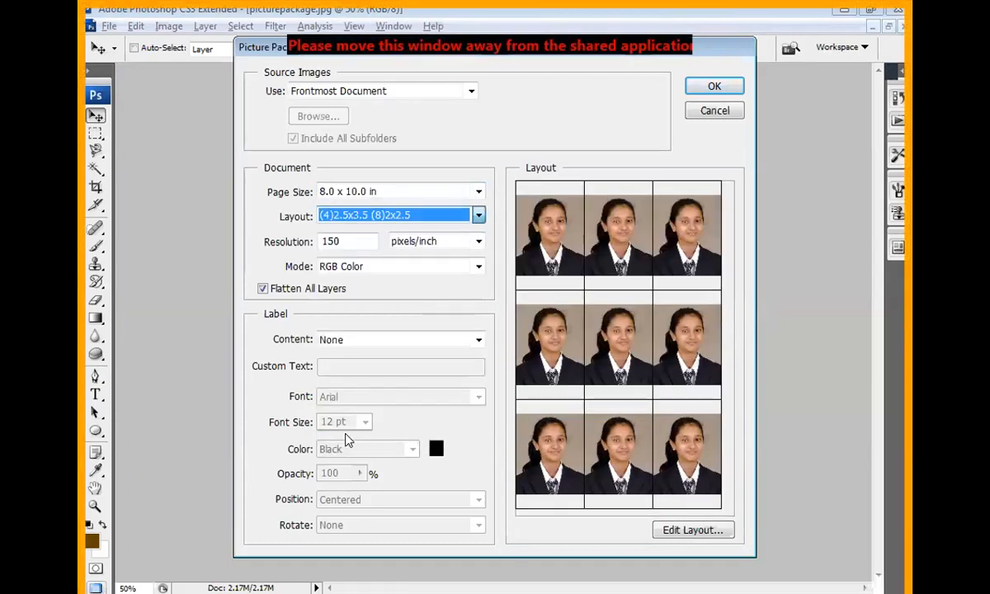
left_click(481, 215)
left_click(385, 223)
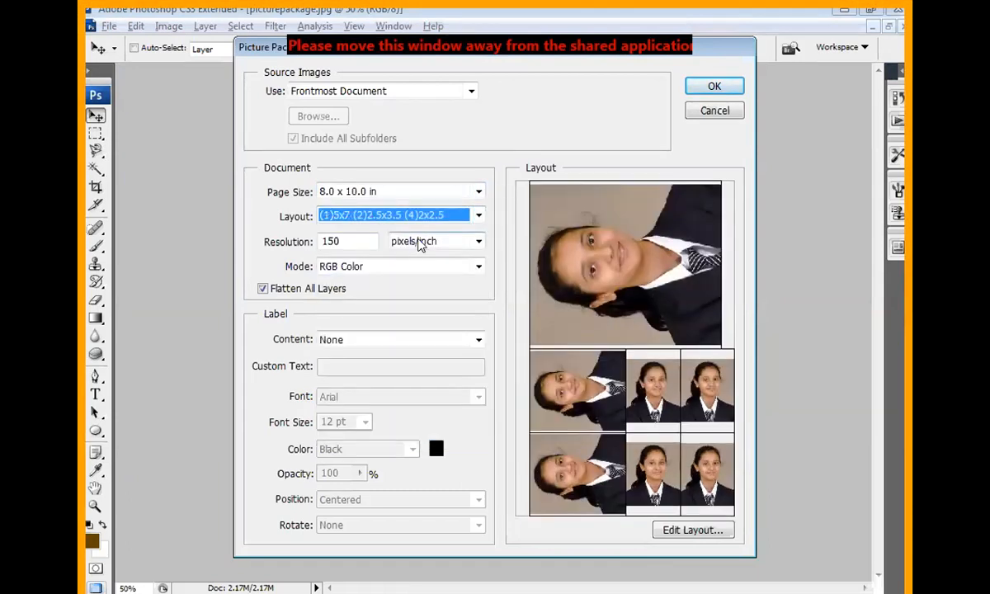
left_click(477, 216)
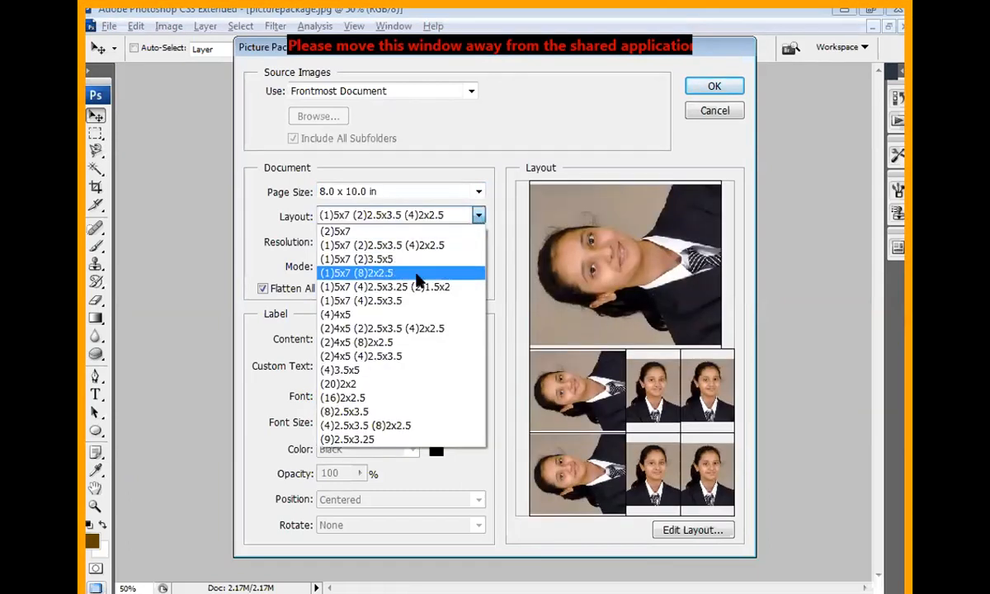
left_click(414, 287)
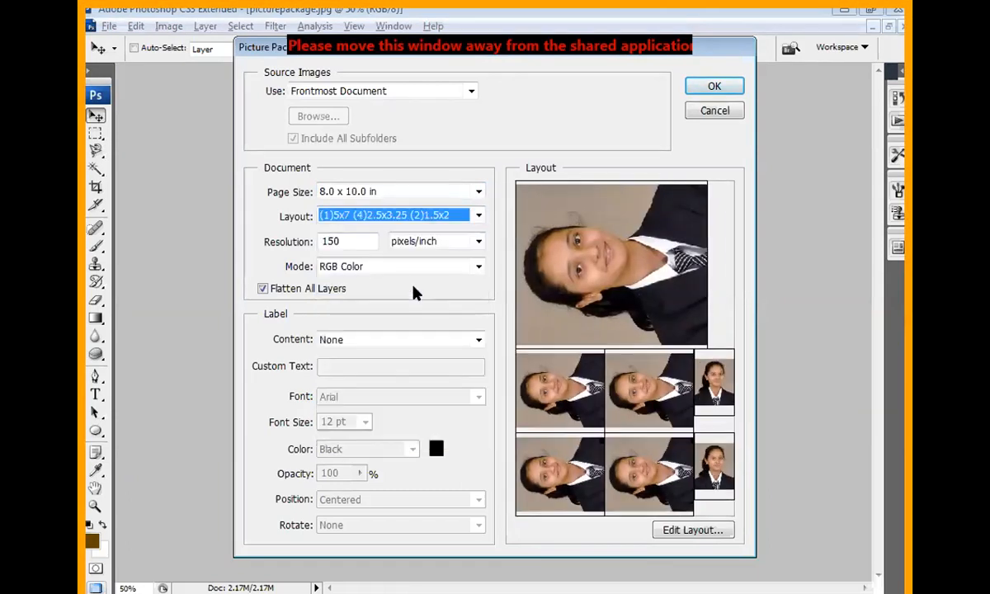
Try the package layouts (20)2x2, (16)2x2.5 and (2)4x5 (2)2.5x3.5 (4)2x2.5
left_click(481, 219)
left_click(372, 385)
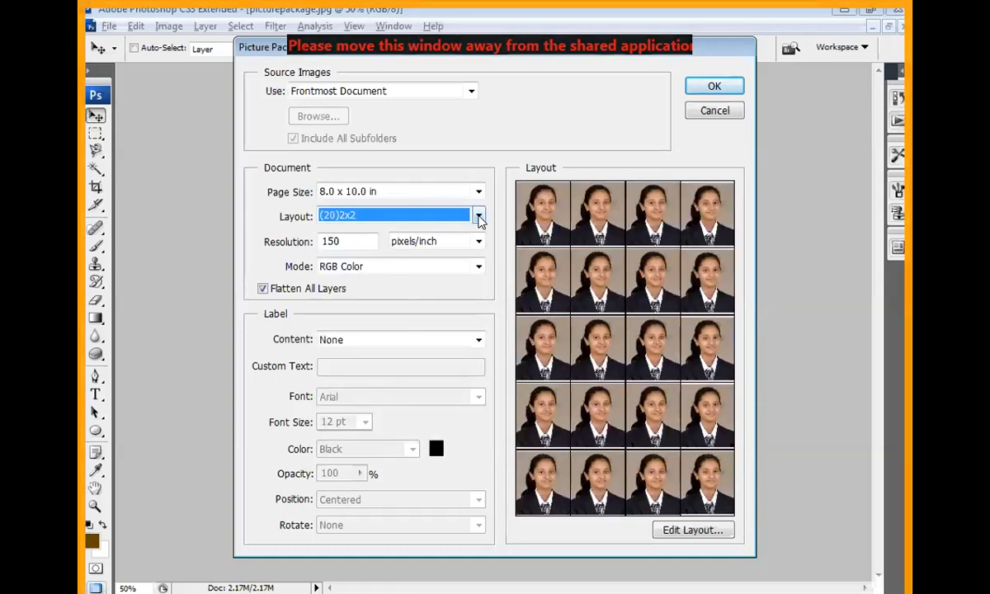
left_click(481, 218)
left_click(369, 402)
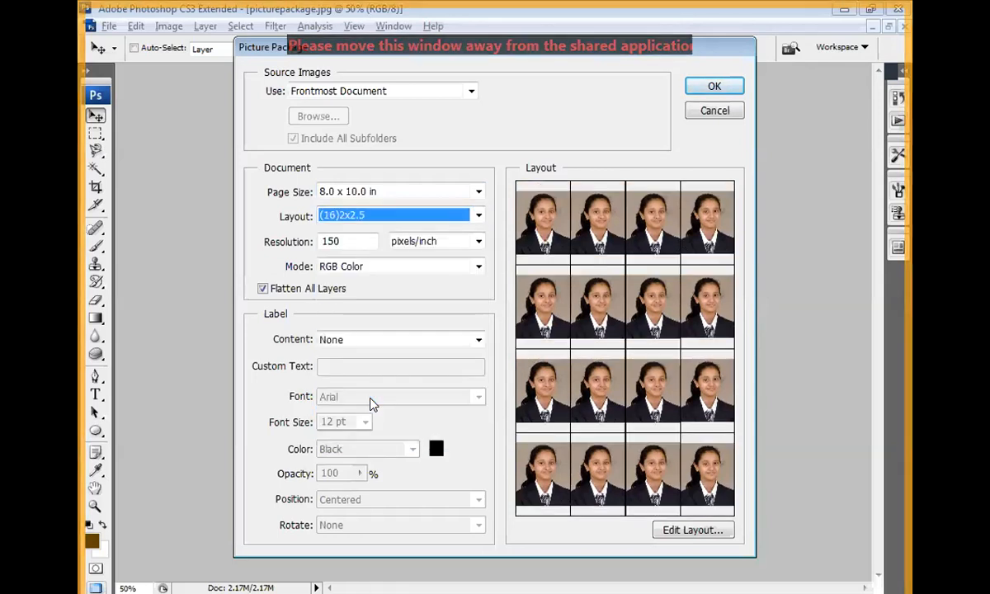
left_click(478, 215)
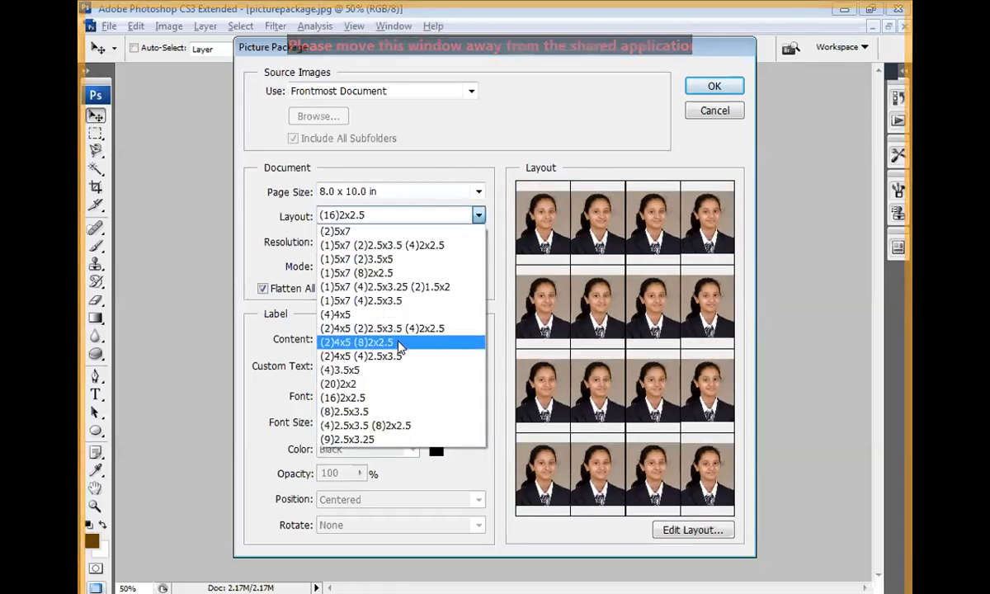
left_click(398, 329)
Set the package layout to (4)2.5x3.5 (8)2x2.5
left_click(478, 216)
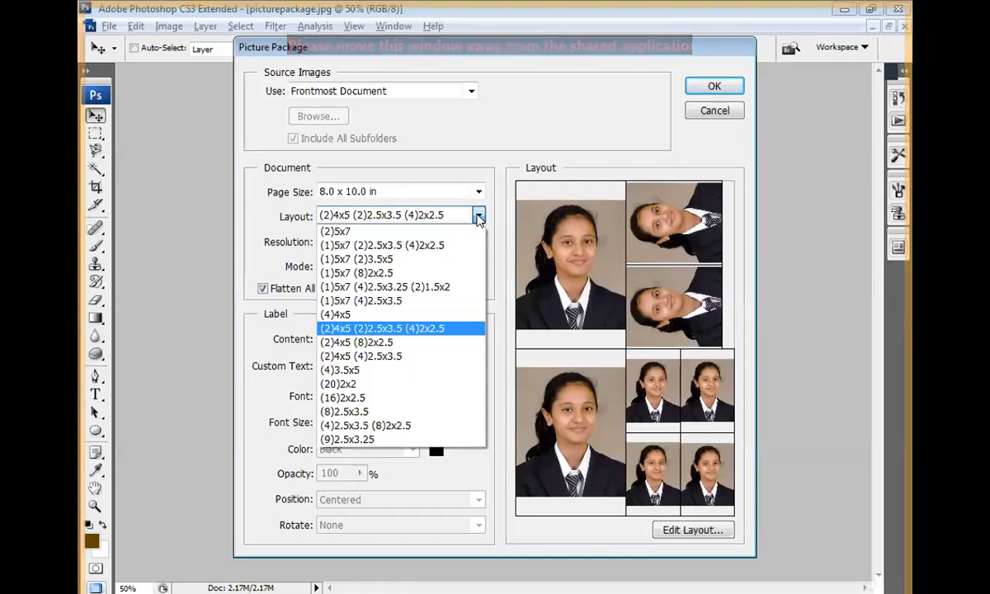
left_click(313, 230)
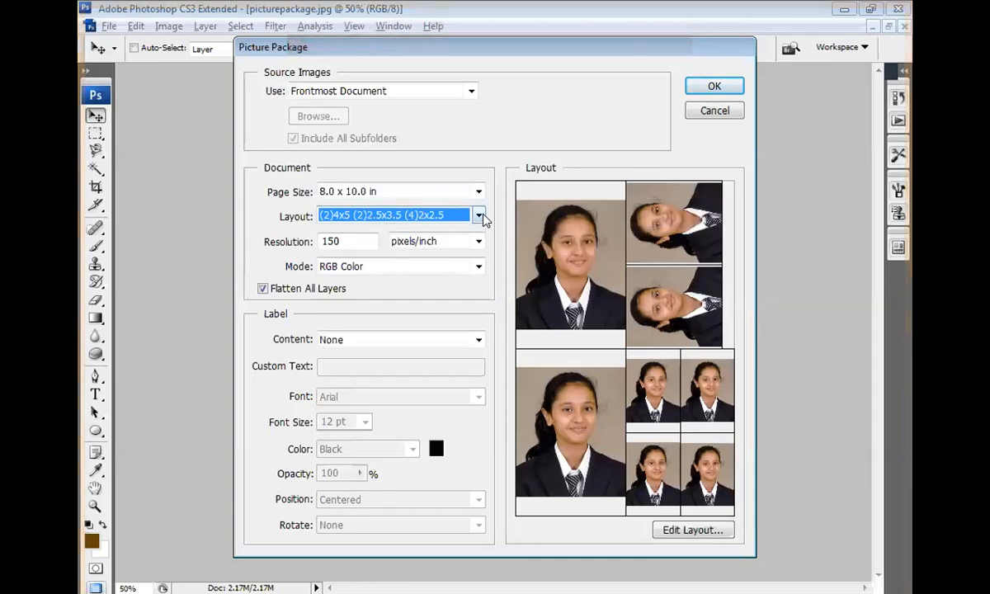
left_click(479, 215)
left_click(412, 425)
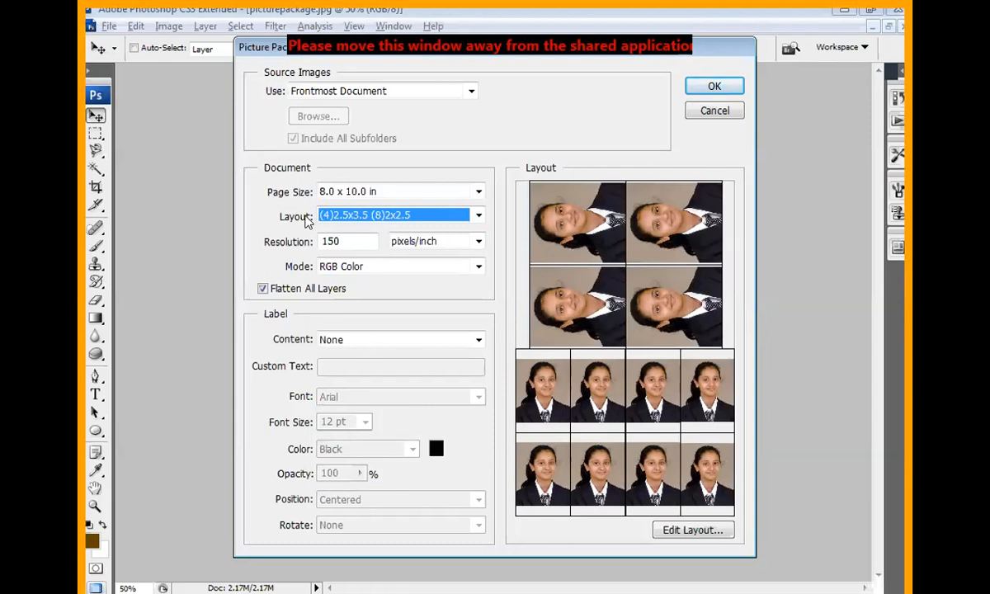
Set the package's color mode to CMYK Color and generate the picture package sheet
key("Tab")
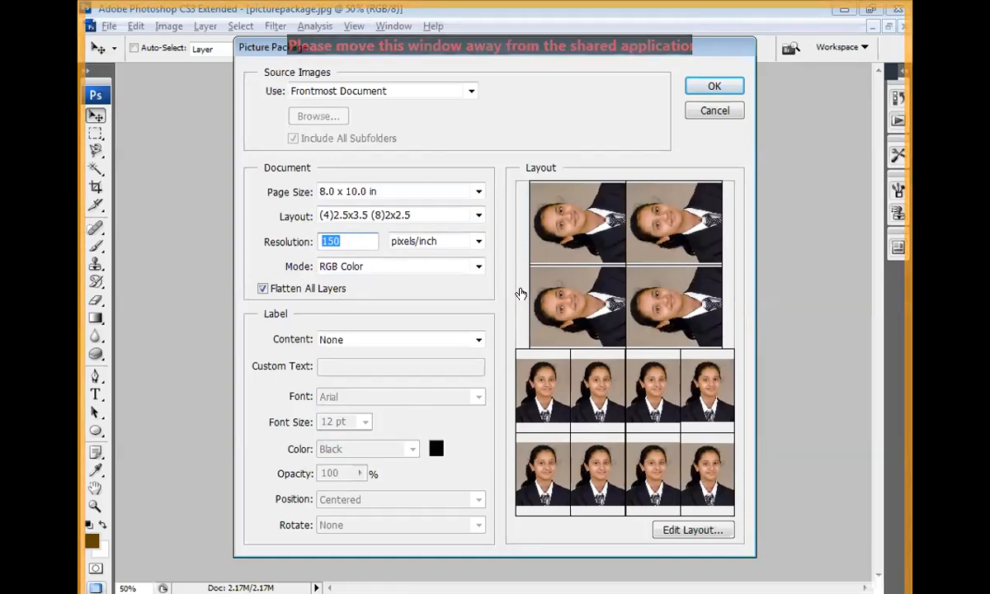
left_click(479, 268)
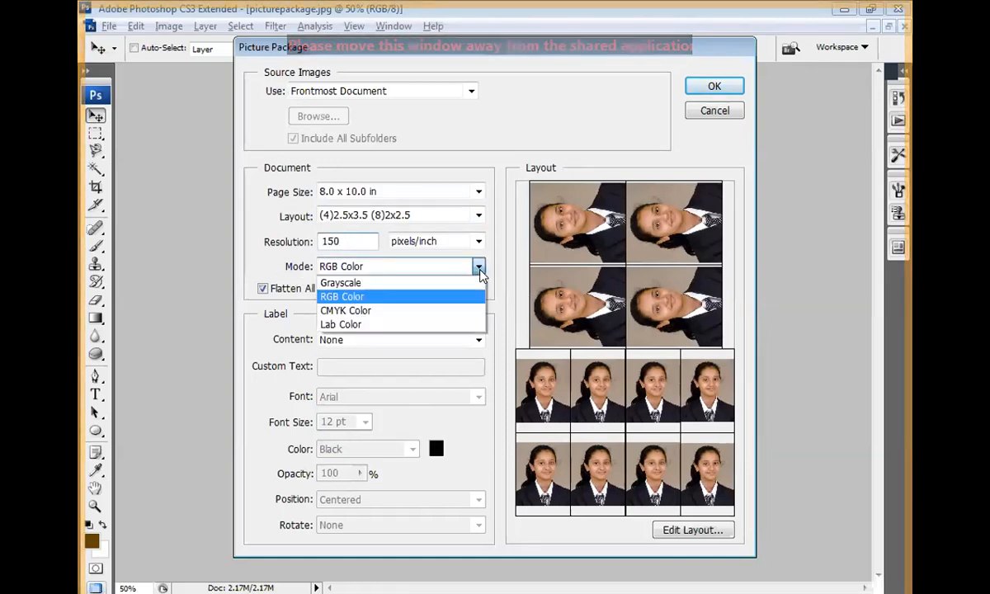
left_click(448, 311)
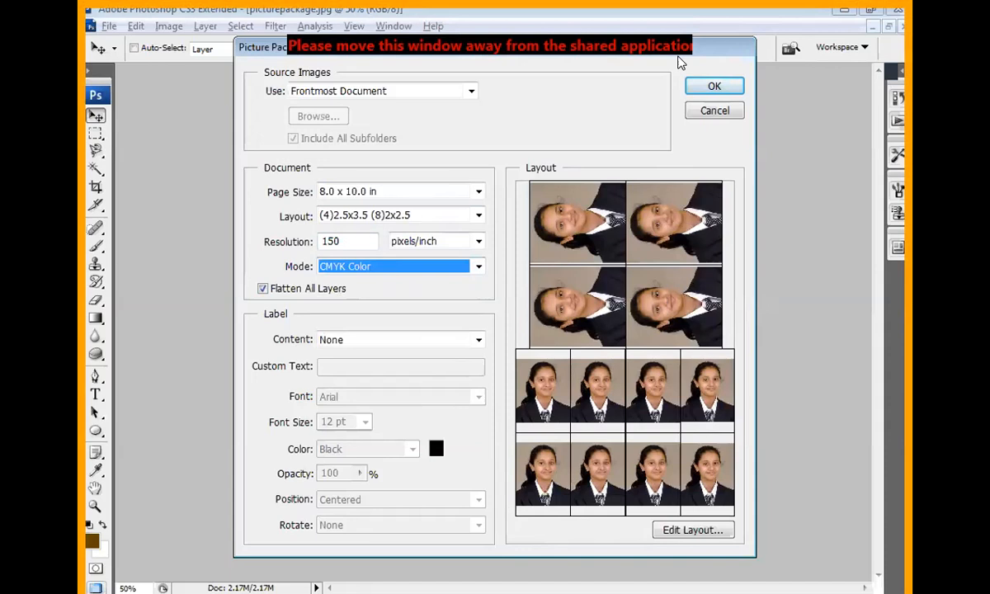
left_click(701, 87)
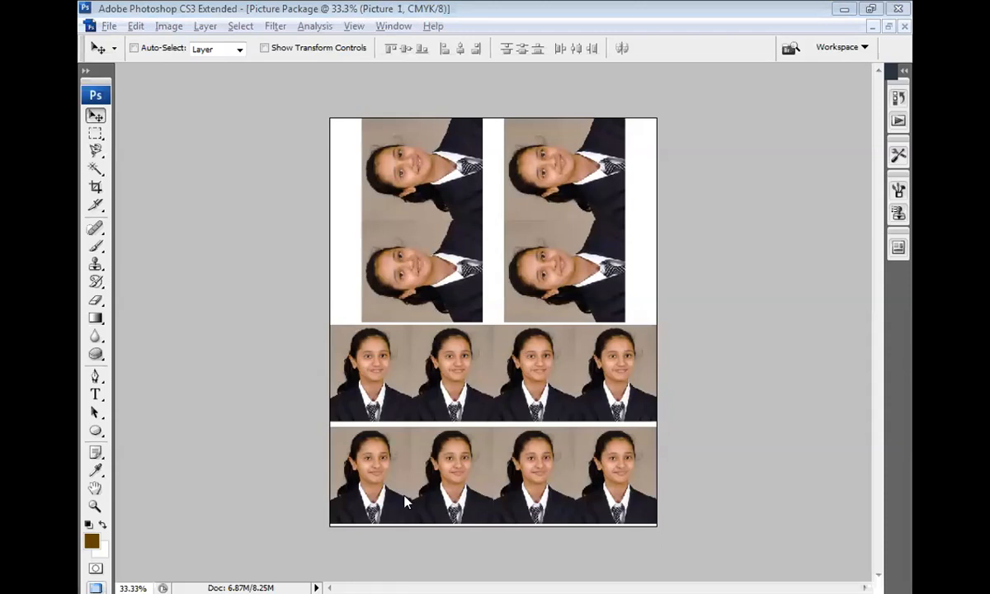
Try to select the upper row of small portraits with the Rectangular Marquee, deselect it, and switch to the Single Row Marquee
left_click(93, 131)
left_click_drag(323, 328, 759, 422)
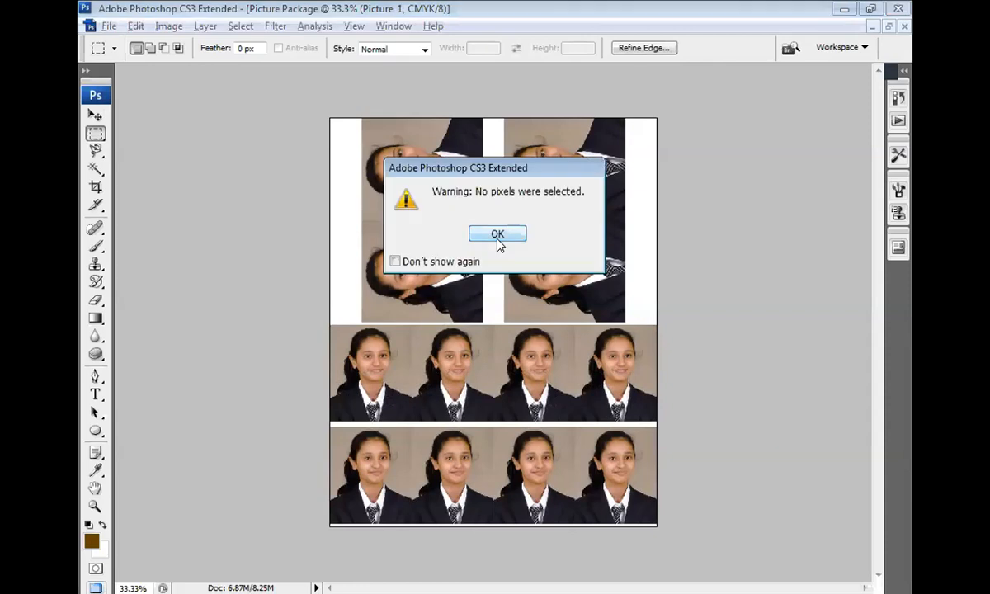
left_click(497, 235)
left_click_drag(328, 326, 669, 419)
key("ctrl+plus")
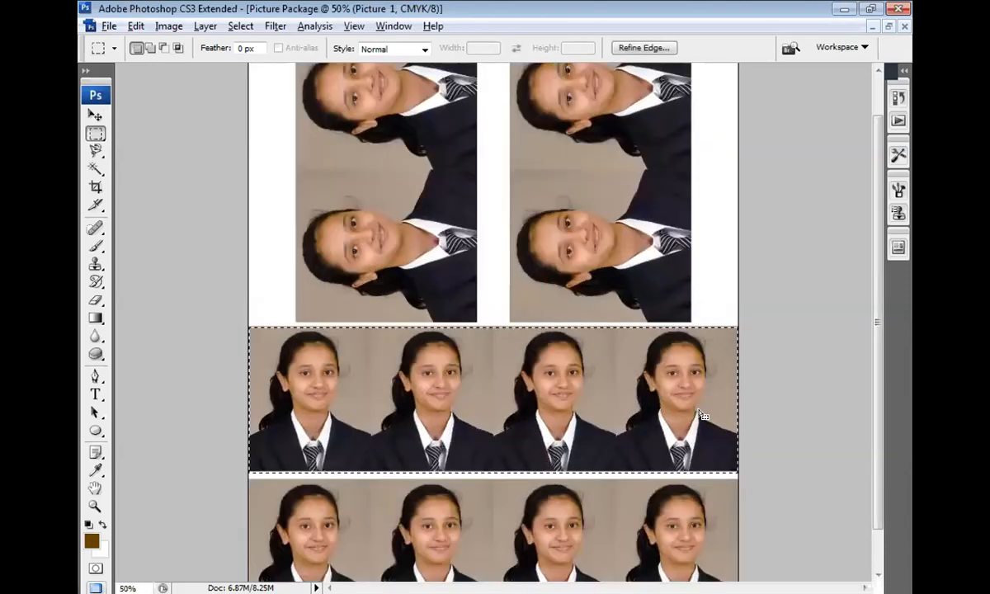
left_click(763, 378)
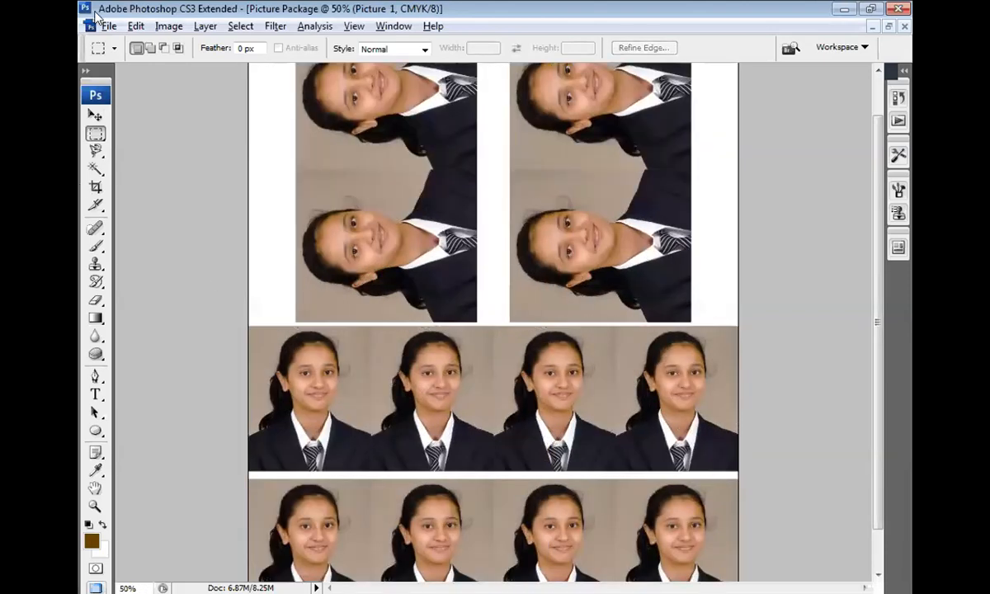
left_click(99, 136)
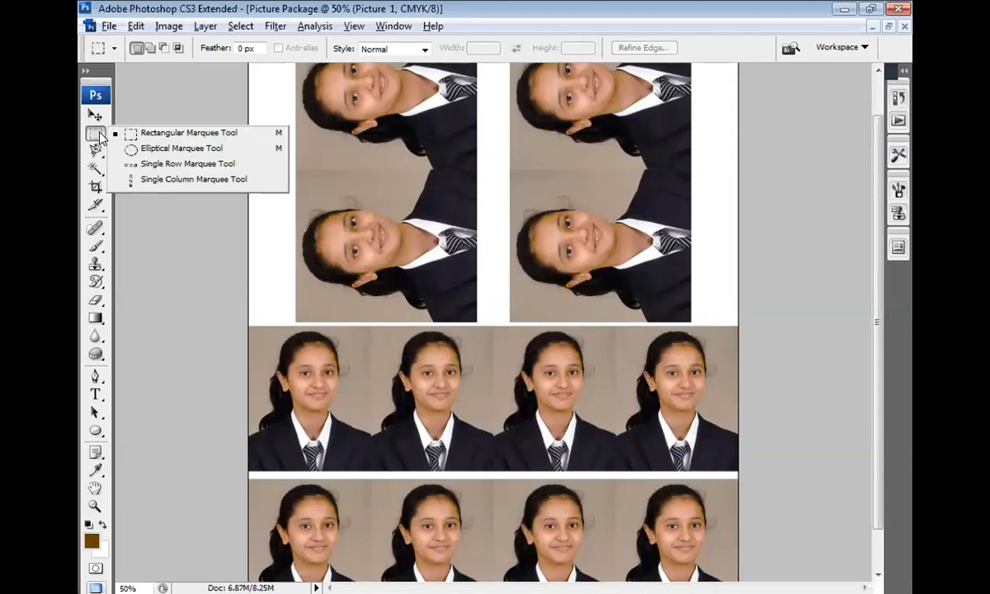
left_click(165, 163)
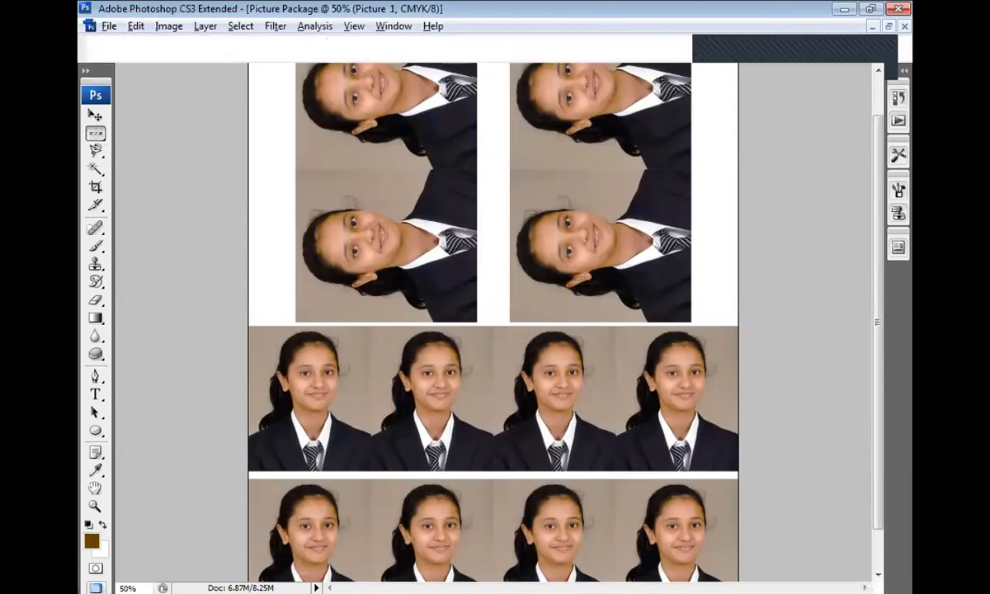
Select the upper row of four small portraits with the Rectangular Marquee and copy it to a new layer
left_click(98, 137)
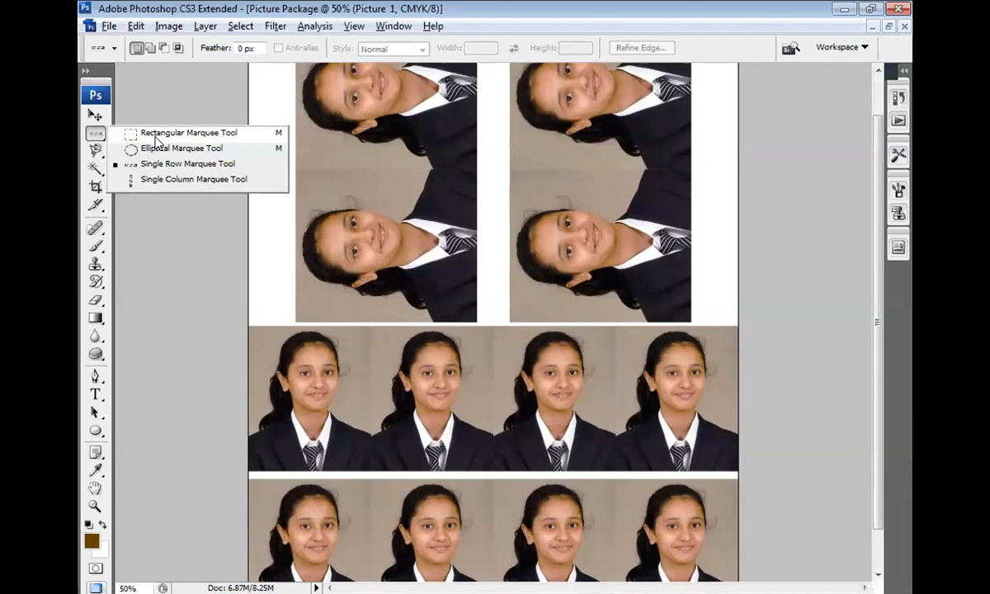
left_click(154, 133)
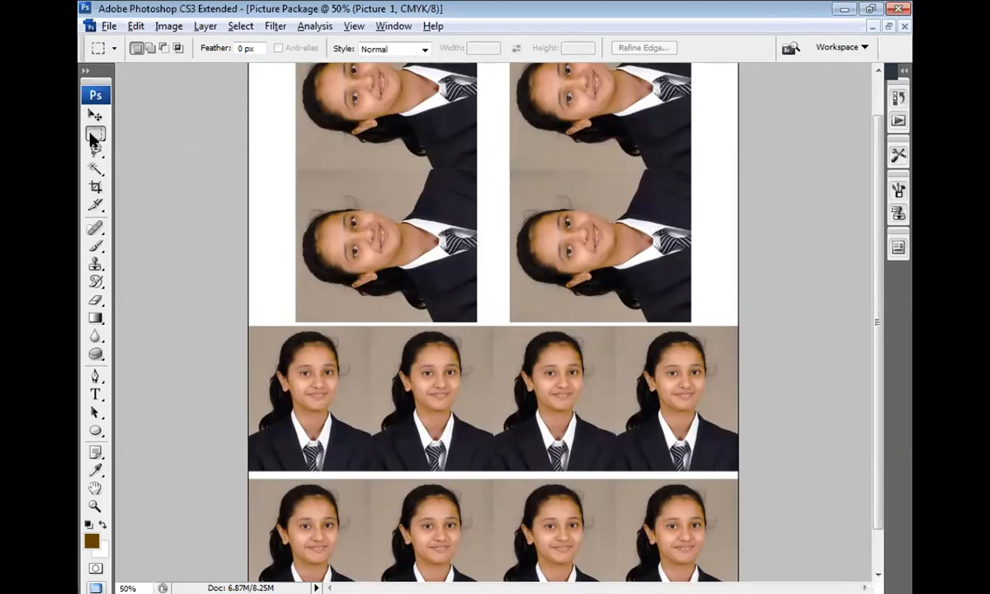
left_click_drag(241, 324, 767, 481)
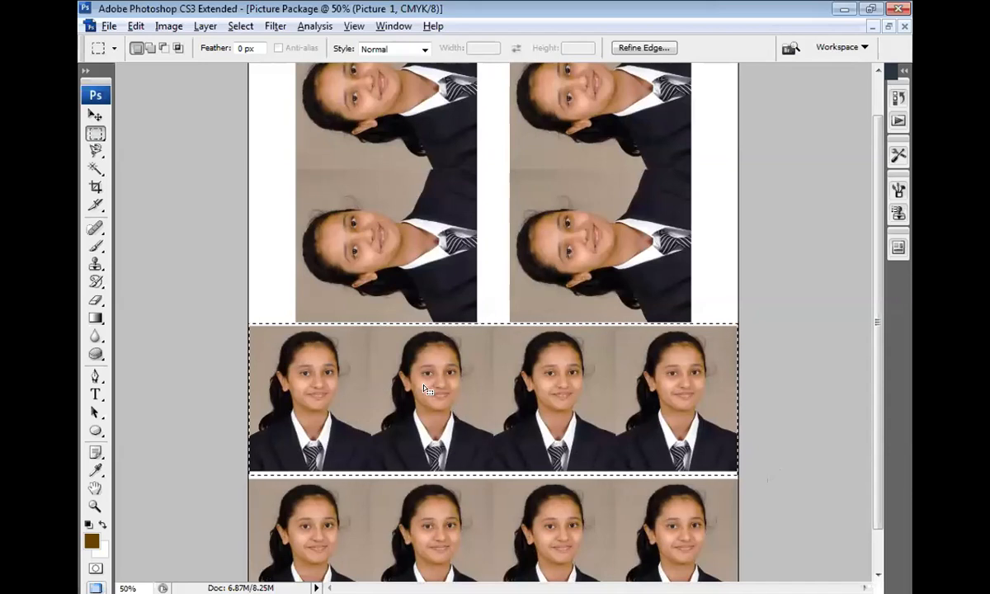
key("F7")
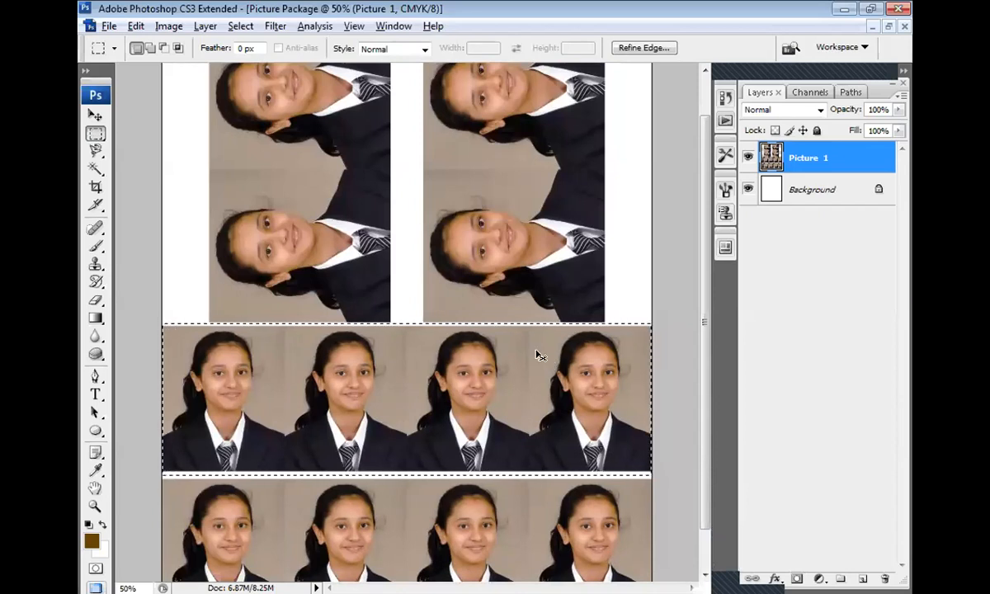
key("ctrl+j")
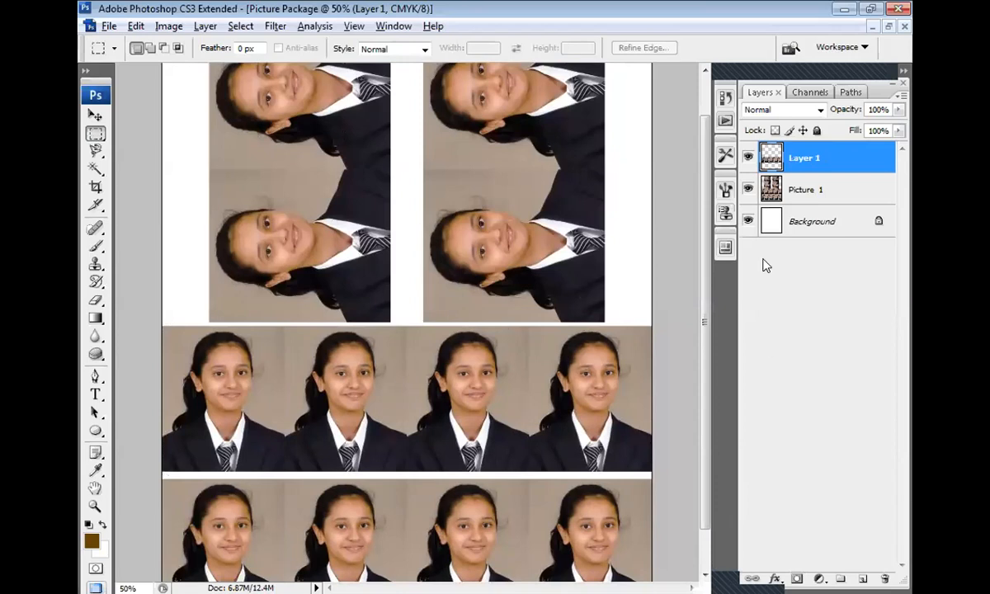
left_click(746, 189)
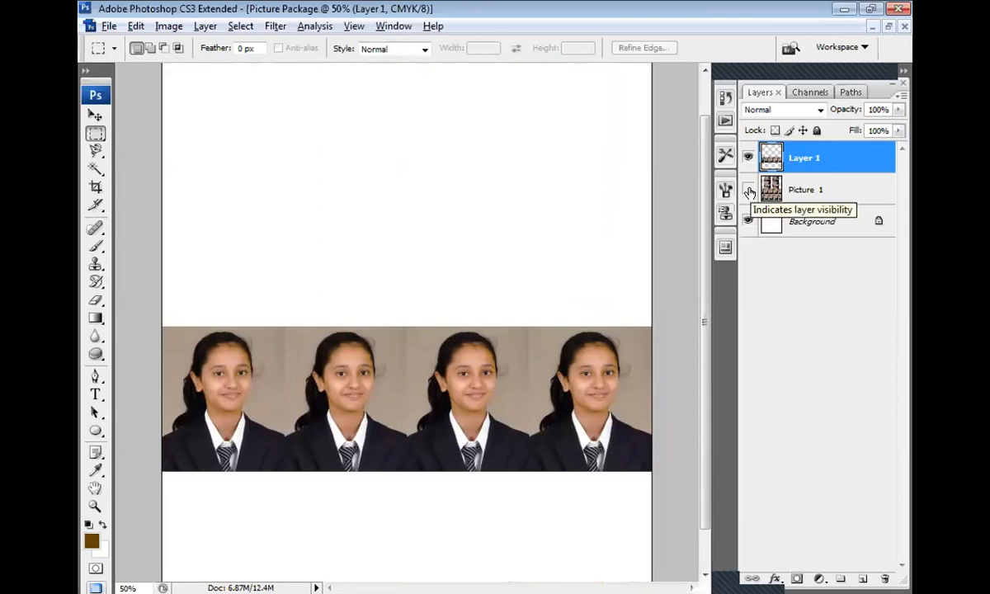
left_click(748, 190)
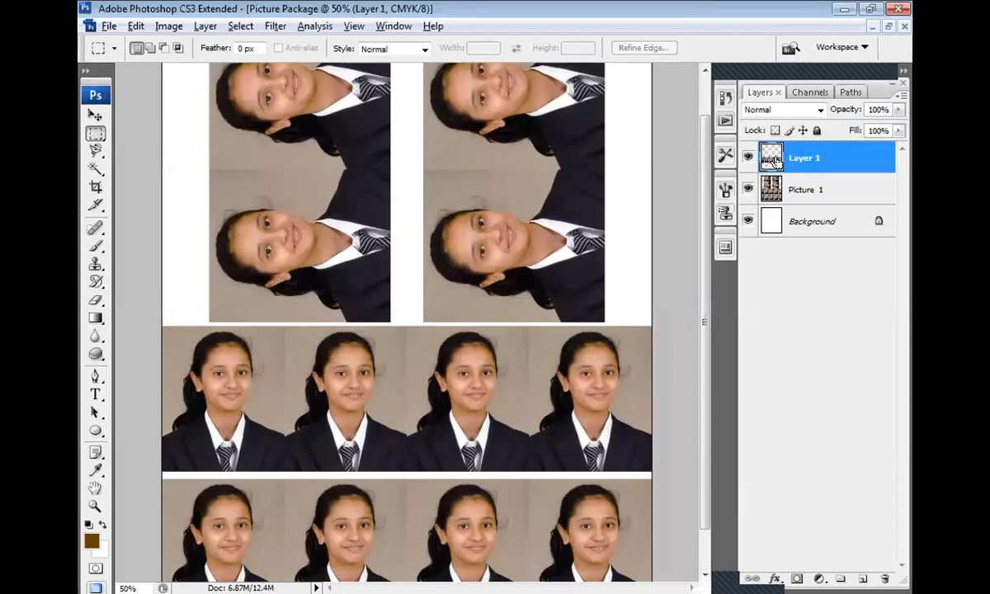
Load the outline of the row on Layer 1 as a selection and clear that area from the Picture 1 layer
left_click(774, 159, "ctrl")
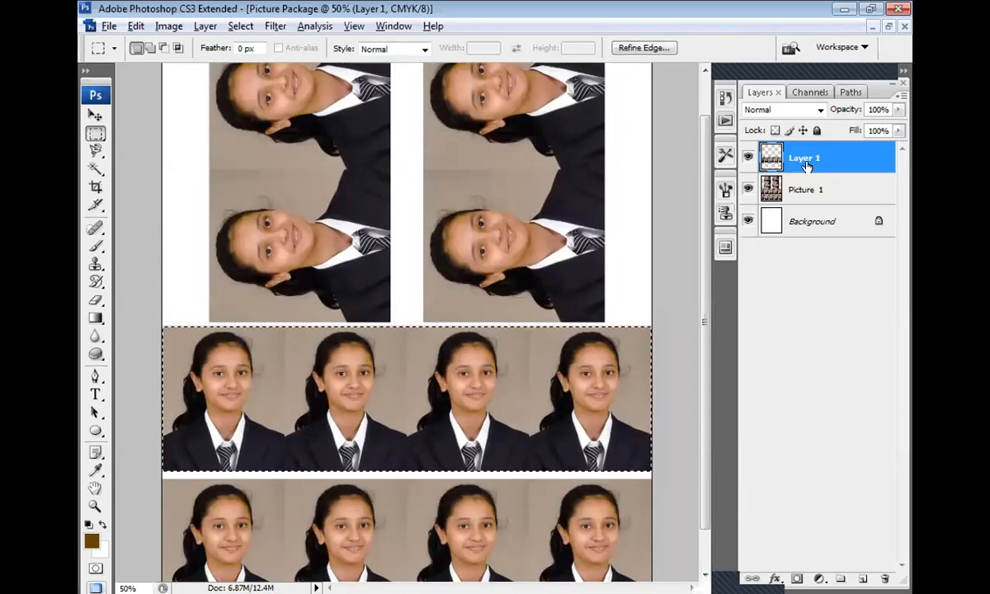
left_click(849, 190)
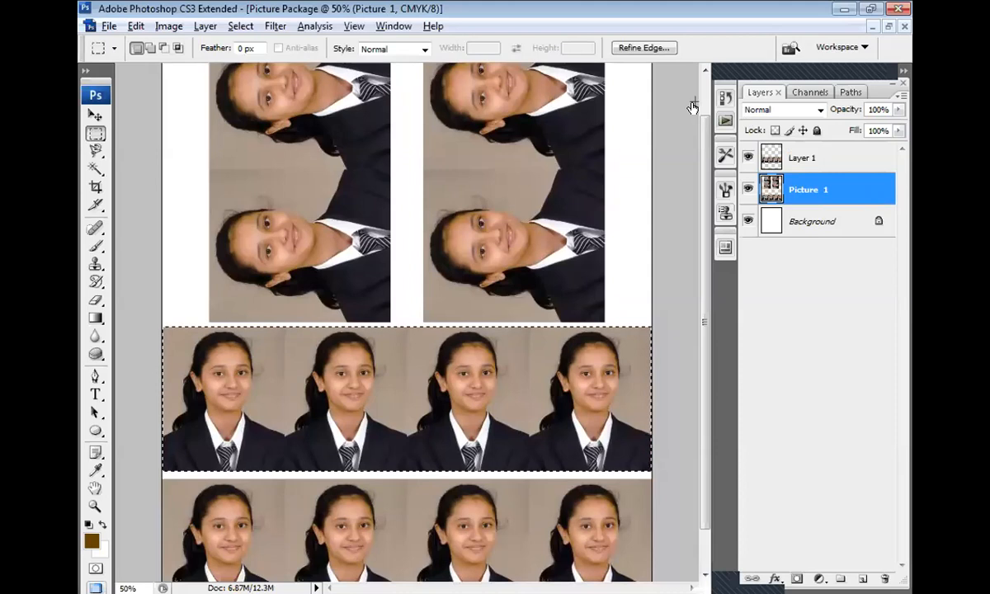
left_click(747, 157)
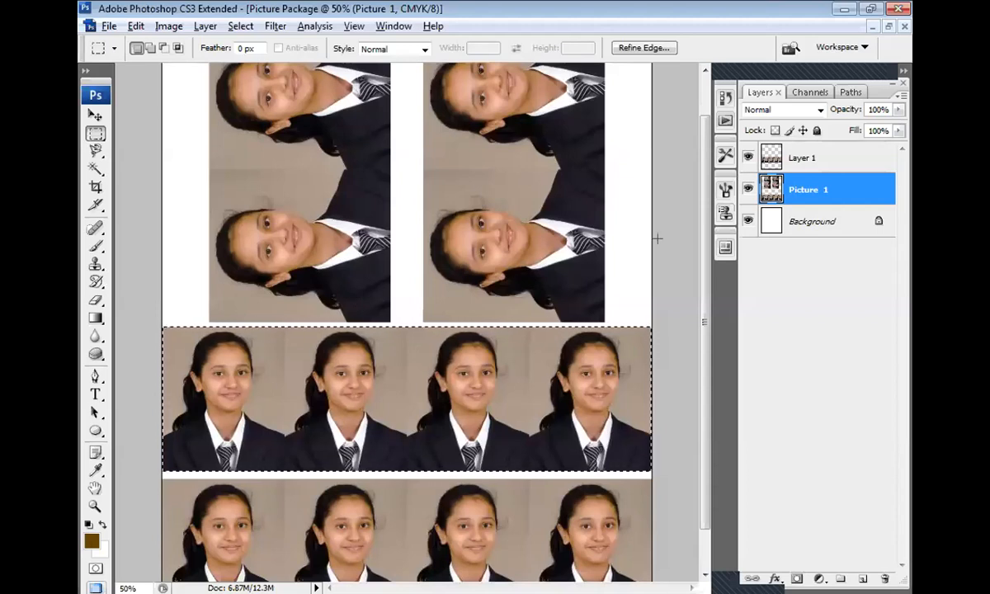
left_click(94, 115)
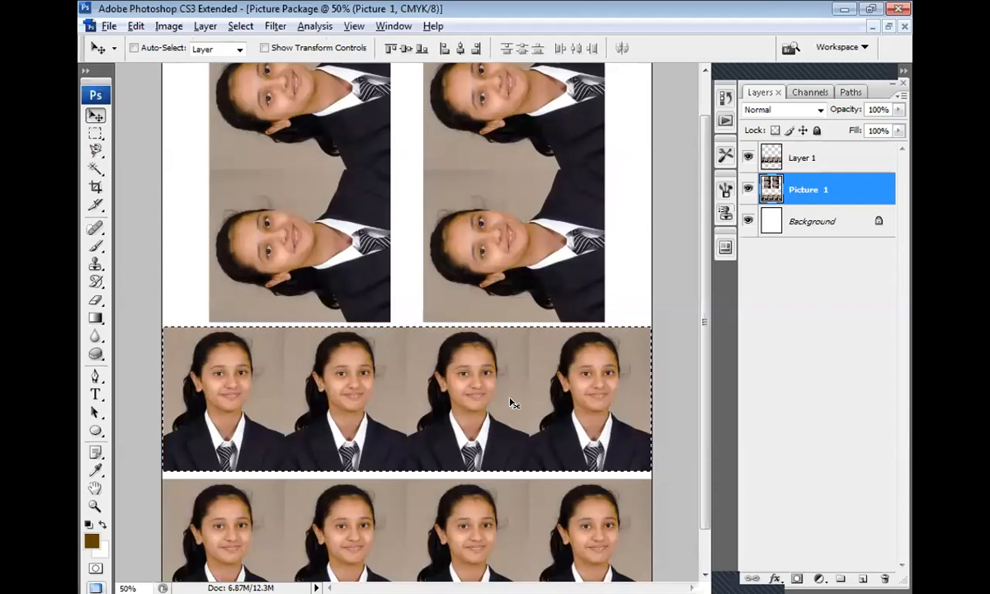
key("ctrl+minus")
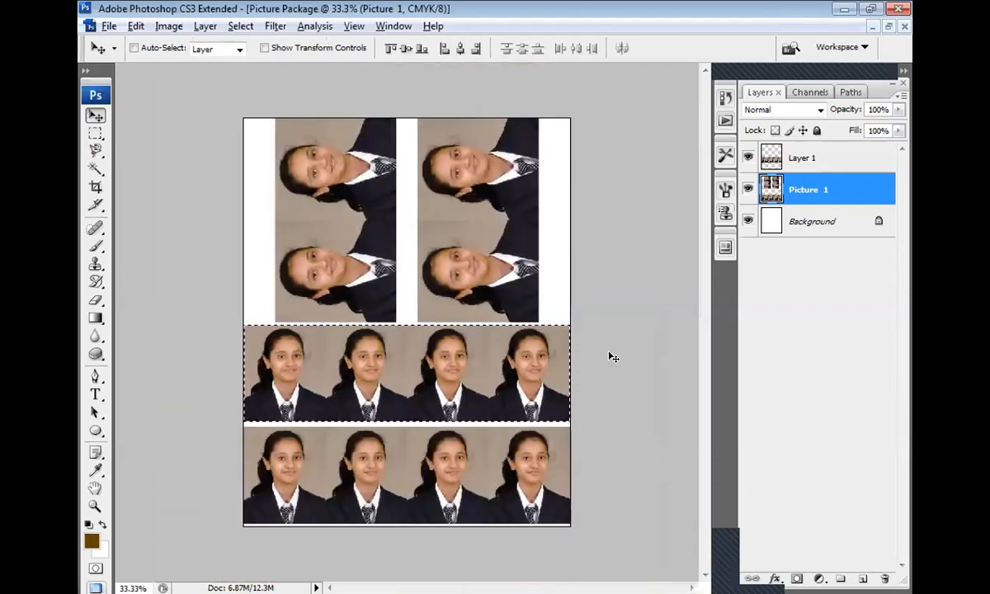
Deselect the portrait row, then close the Picture Package sheet and the picturepackage.jpg document
key("ctrl+d")
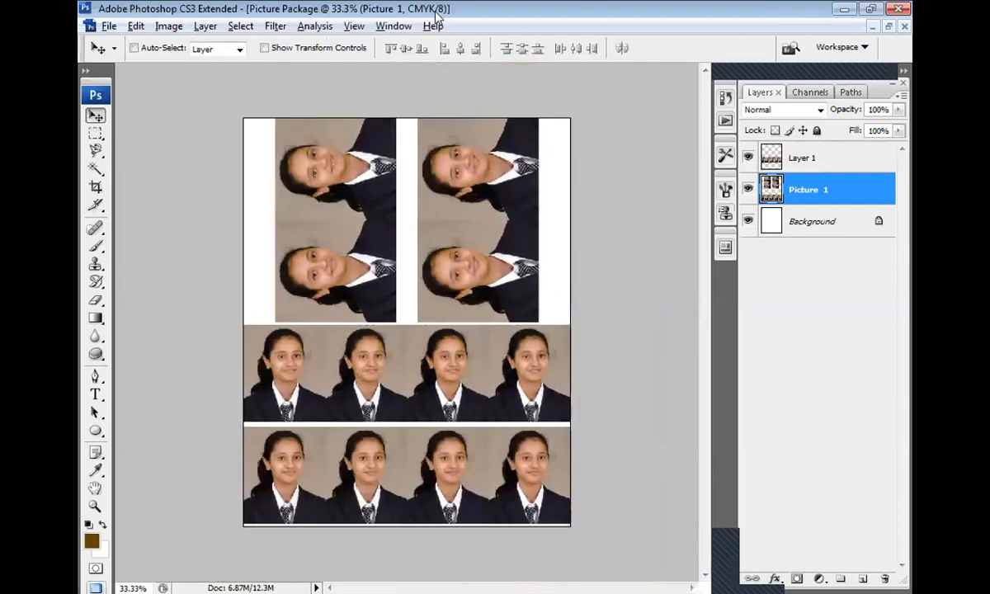
left_click(902, 27)
left_click(904, 26)
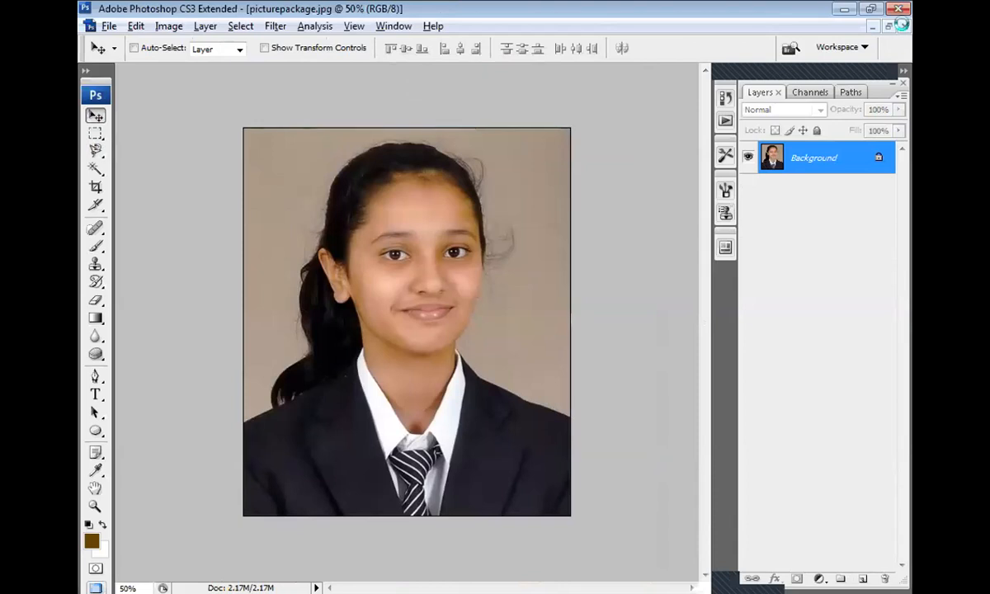
left_click(530, 243)
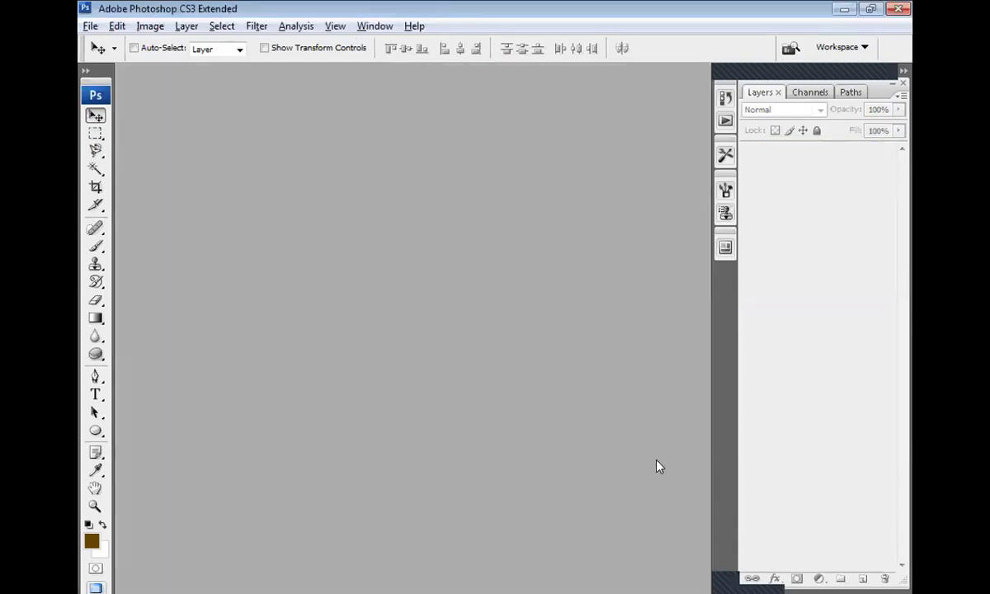
left_click(88, 27)
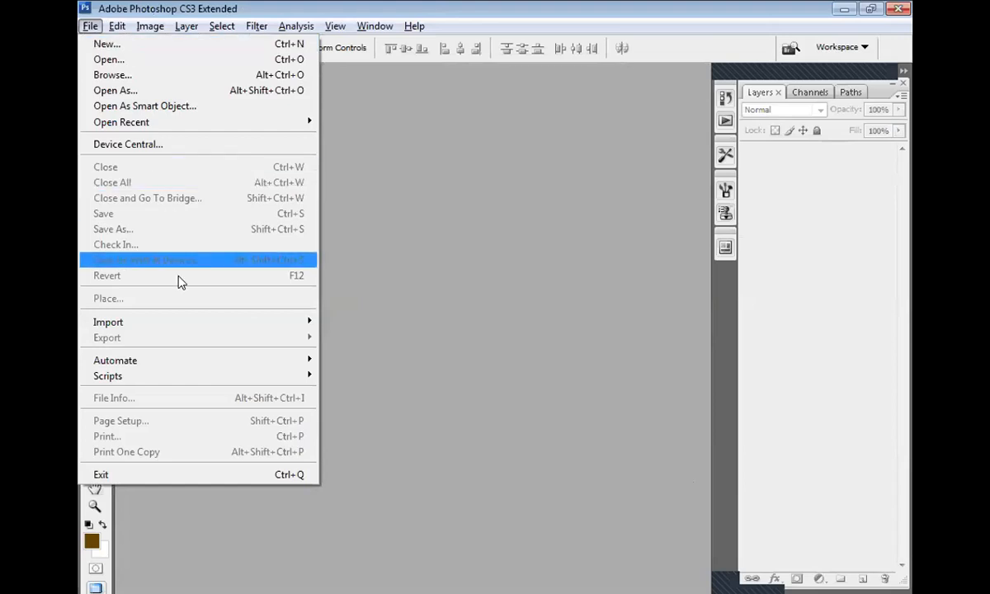
mouse_move(188, 364)
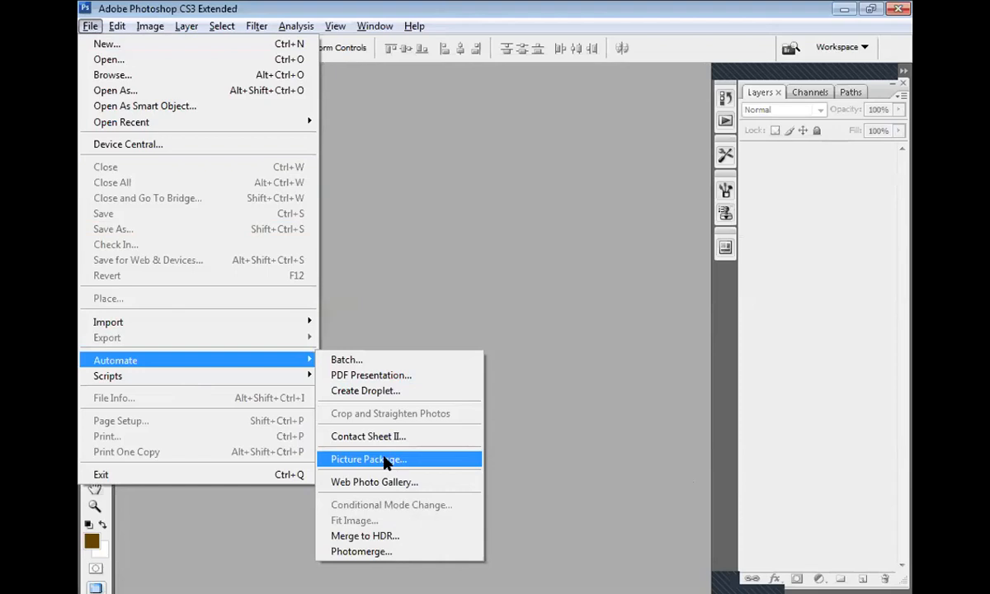
left_click(600, 309)
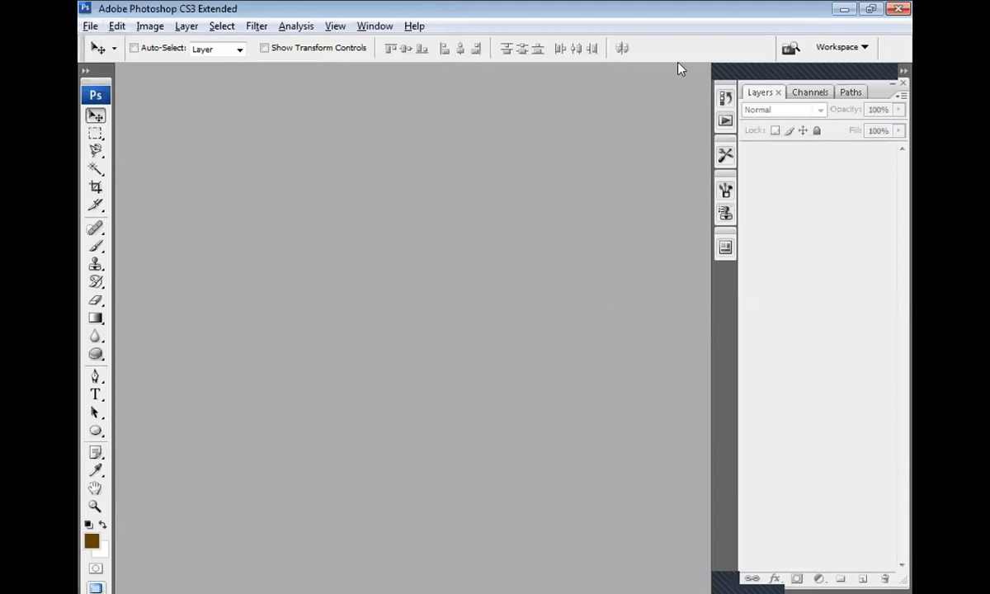
left_click(90, 25)
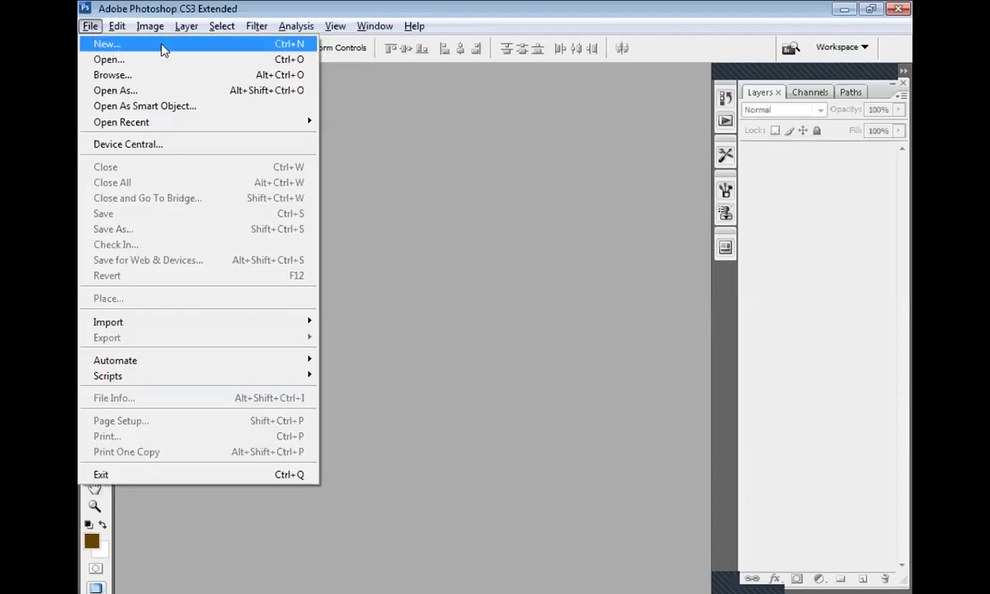
left_click(476, 280)
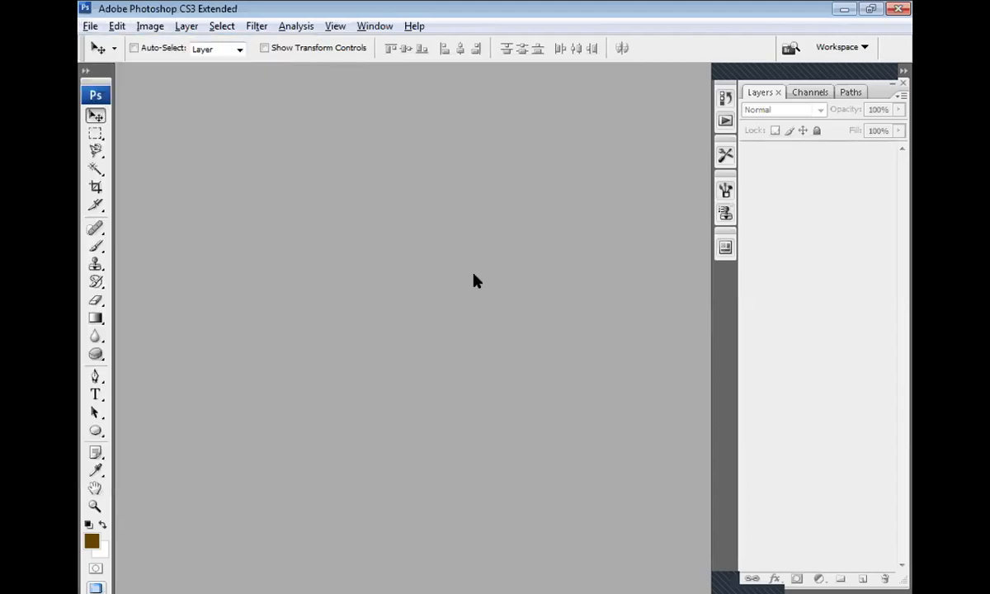
Start a new document and set its color mode to RGB Color with 16 bit depth
key("ctrl+n")
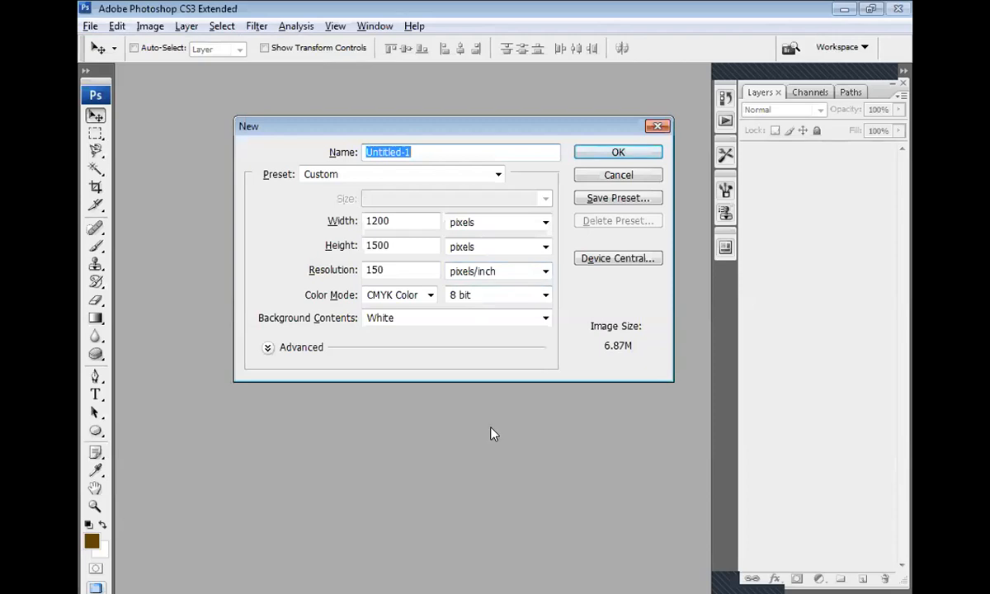
left_click(430, 298)
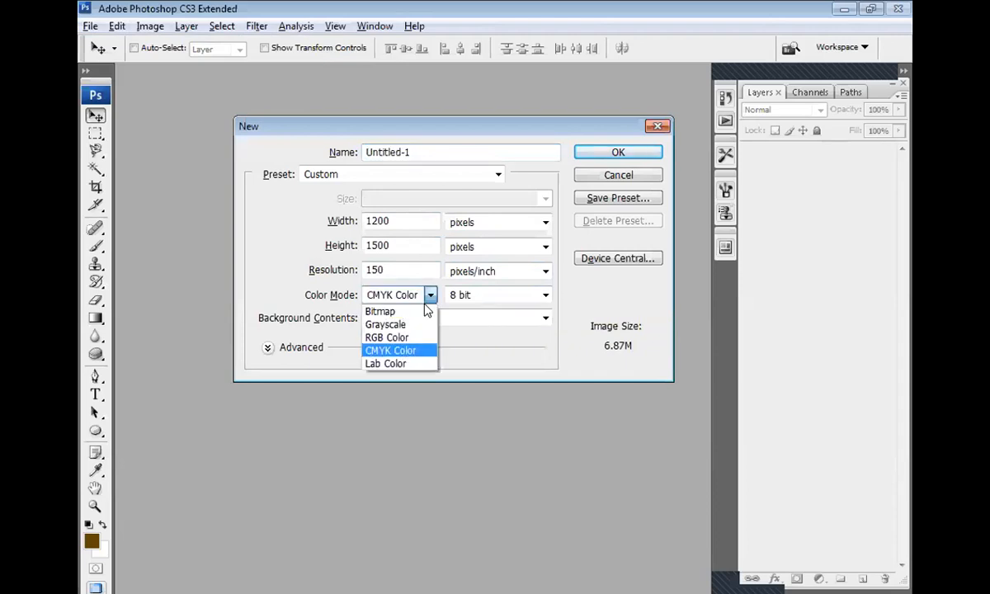
left_click(423, 338)
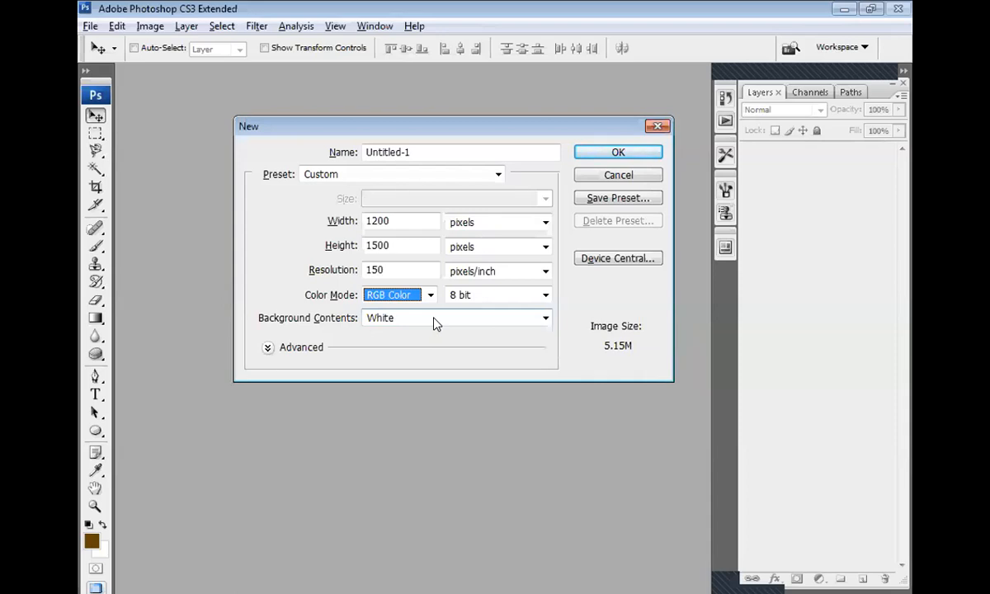
left_click(393, 271)
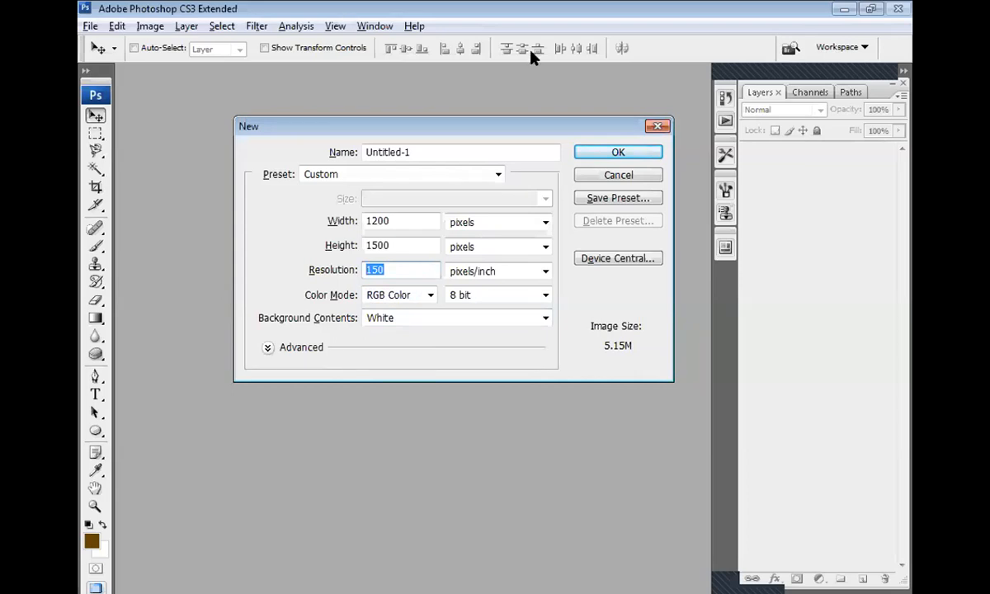
left_click(530, 302)
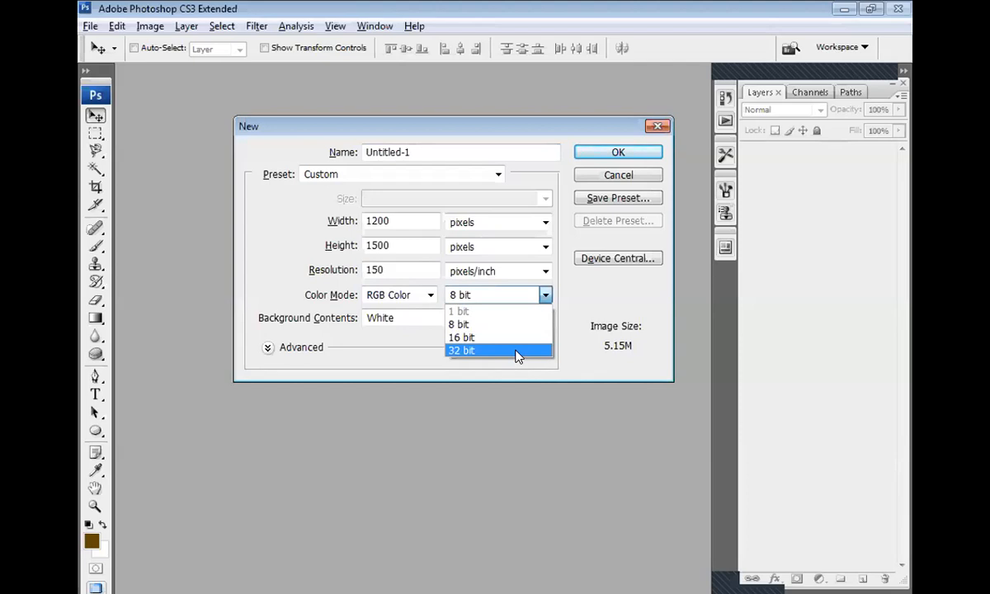
left_click(517, 338)
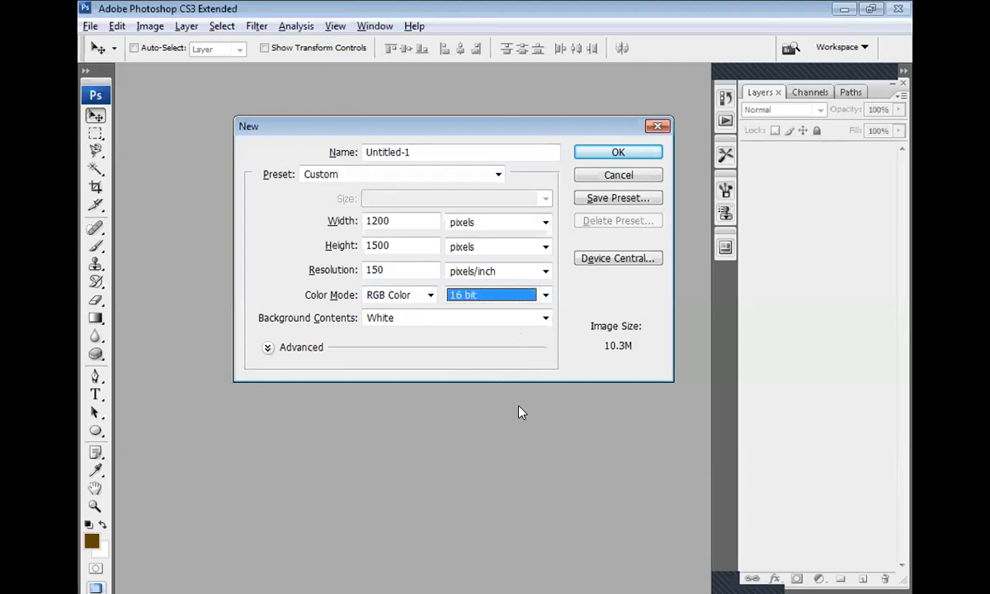
left_click(544, 300)
left_click(544, 301)
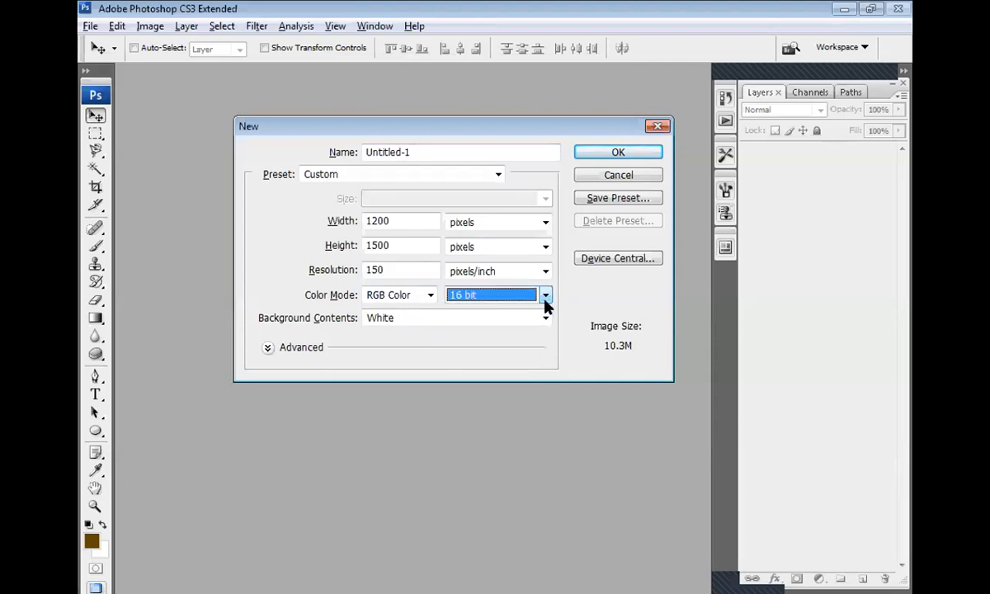
Try a resolution of 300 pixels/inch for the new document, then restore it to 150
left_click(404, 265)
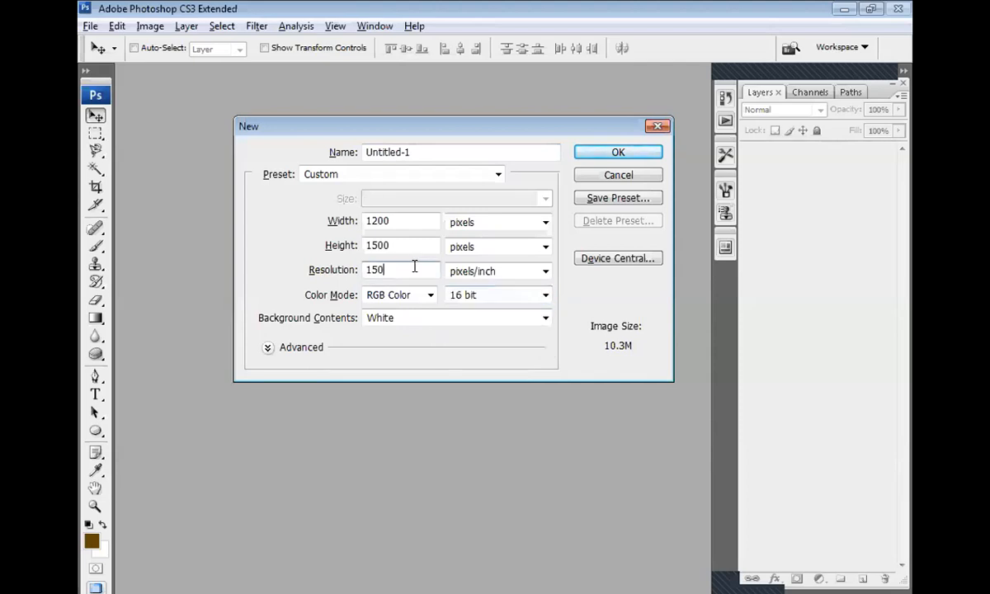
left_click(363, 272)
type("300")
left_click(332, 264)
type("150")
left_click(348, 221)
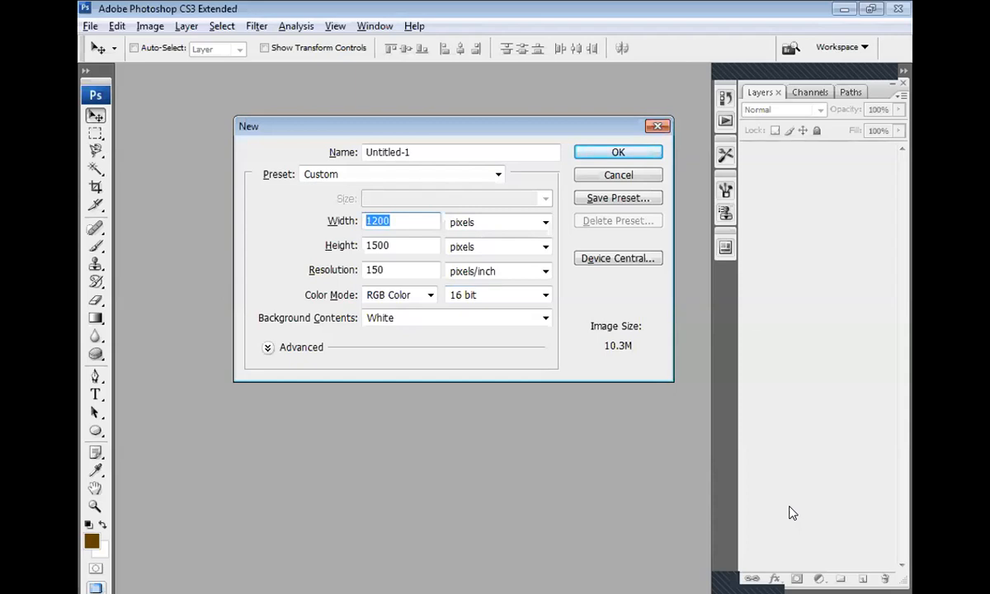
Try 32 bit depth with a resolution of 300 pixels/inch, then switch the color mode to CMYK Color
left_click(534, 300)
left_click(495, 349)
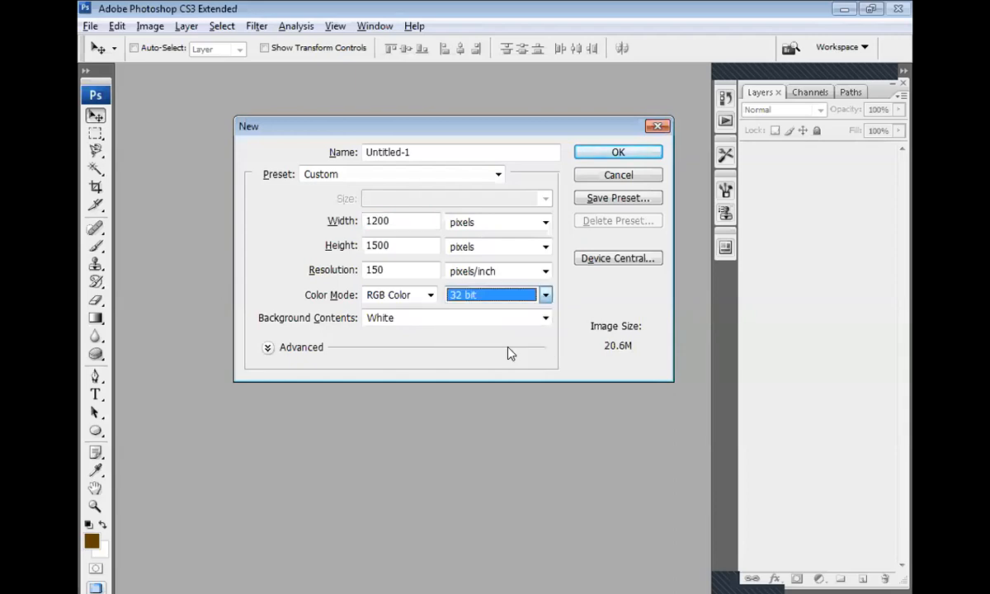
double_click(373, 269)
type("300")
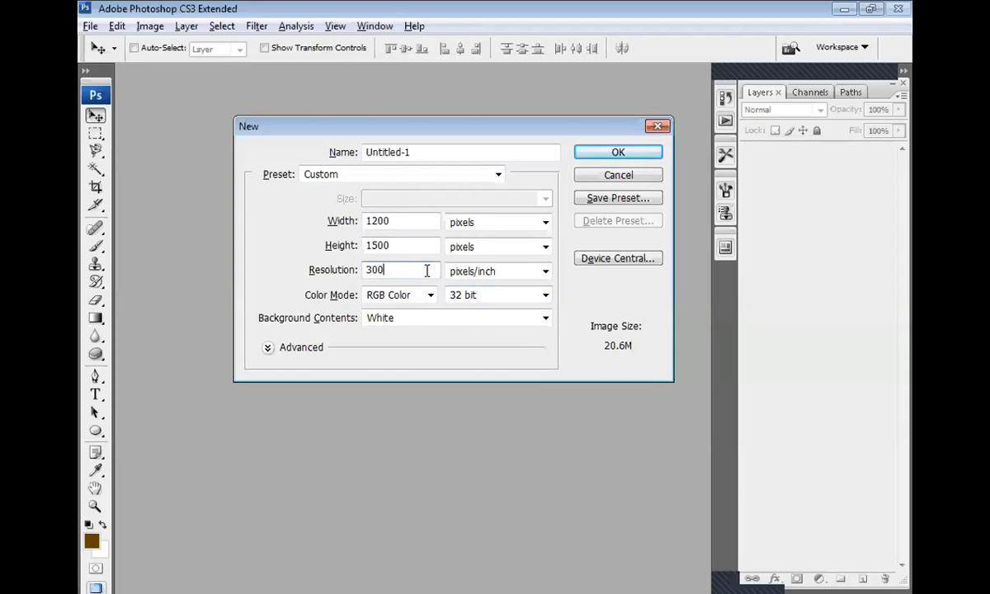
left_click(430, 296)
left_click(408, 354)
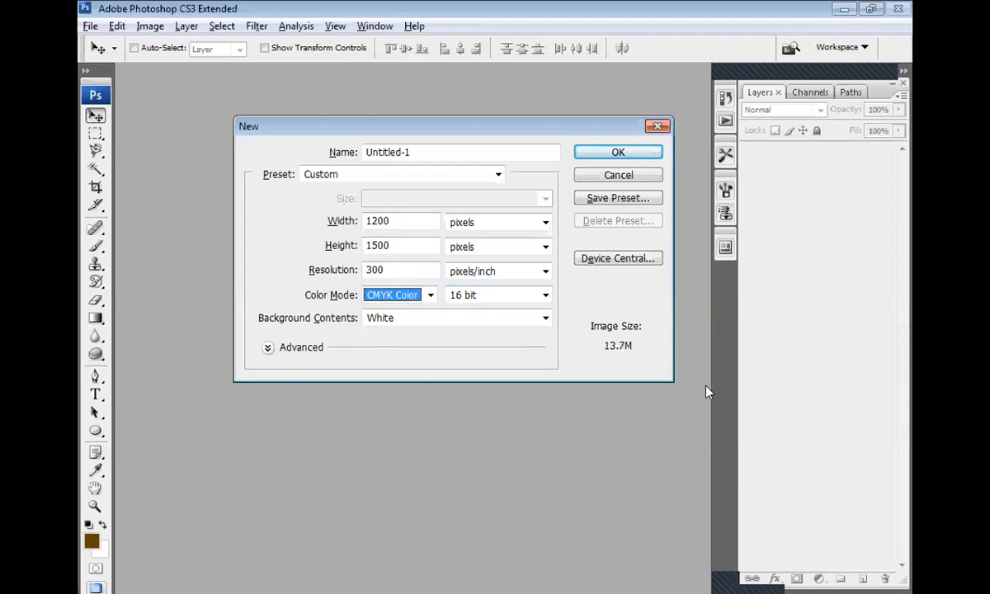
Set the units for the new document's width and height to inches
left_click(463, 222)
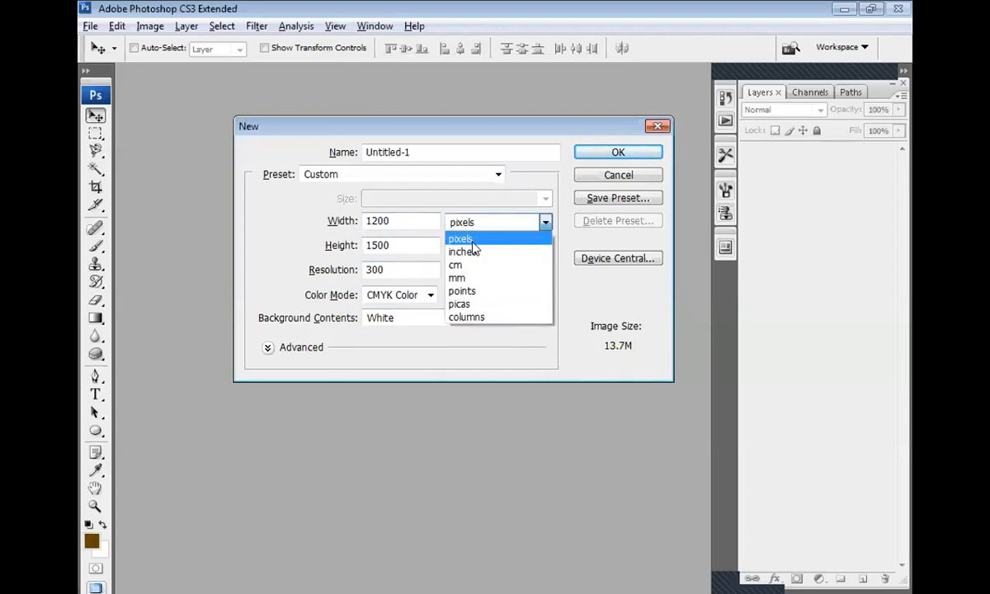
left_click(474, 255)
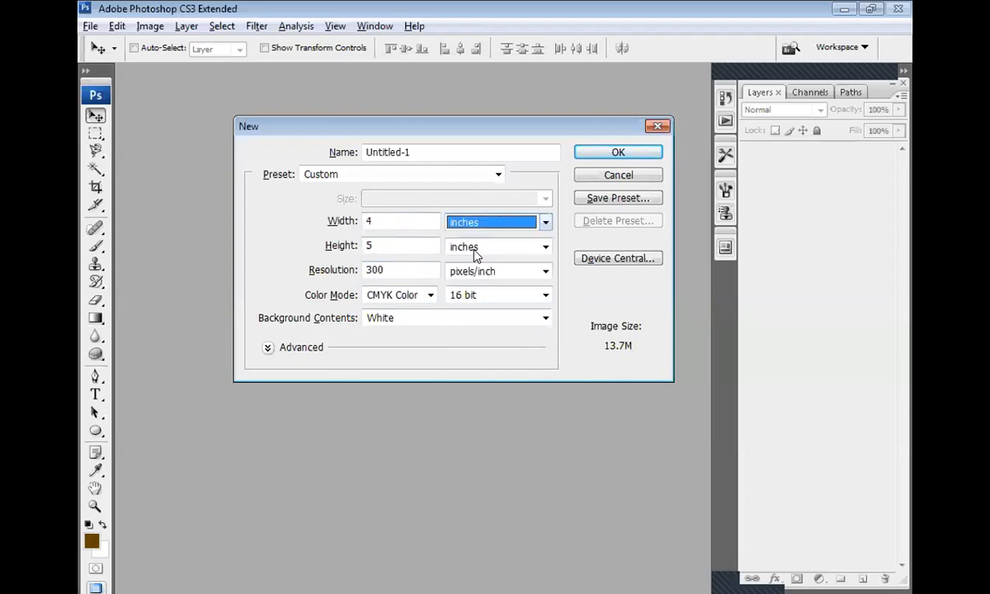
left_click(478, 246)
left_click(480, 277)
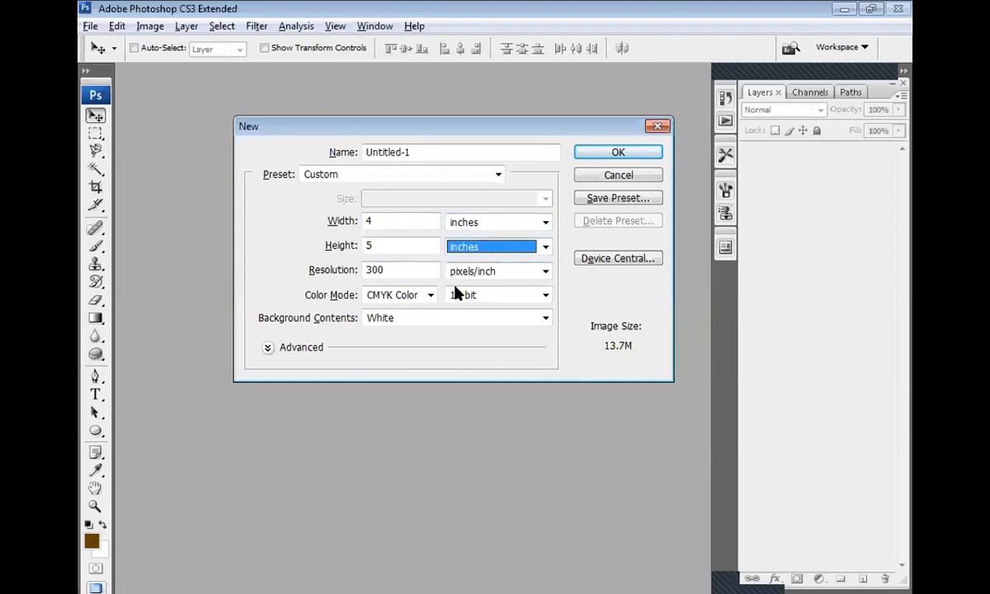
left_click(478, 222)
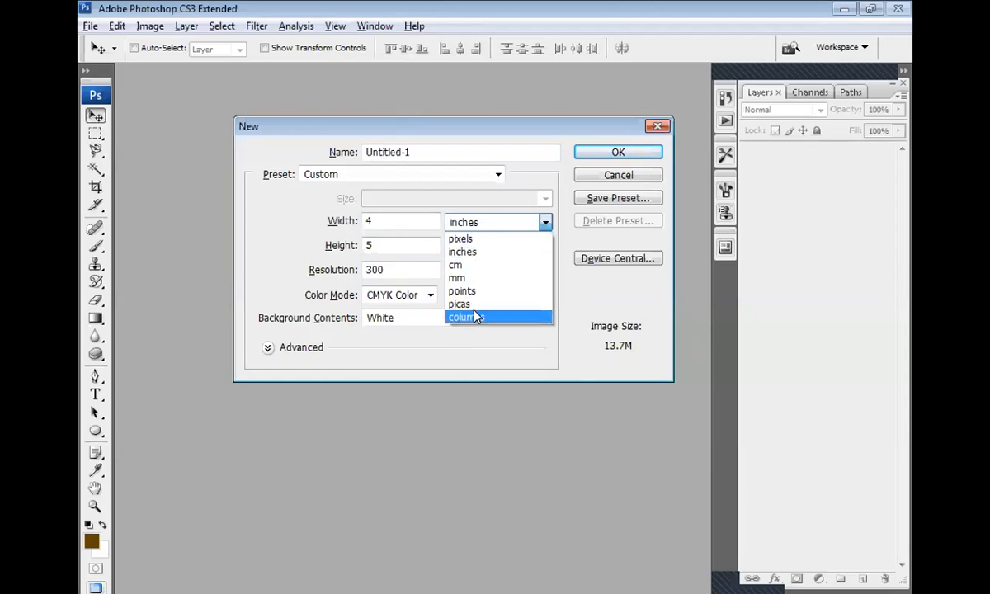
left_click(489, 252)
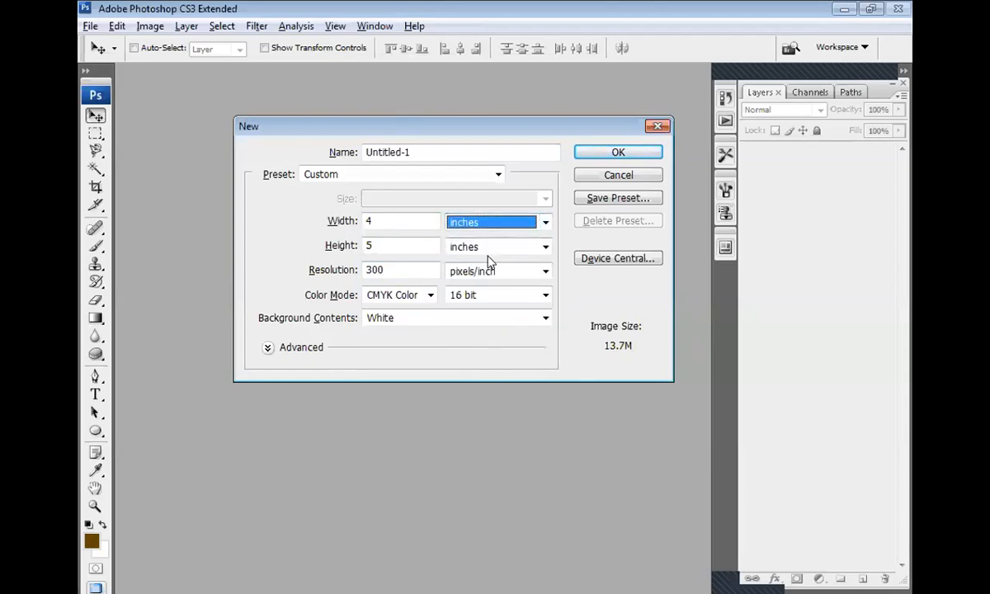
Try the 32 bit depth for the CMYK document, then choose 16 bit
left_click(395, 223)
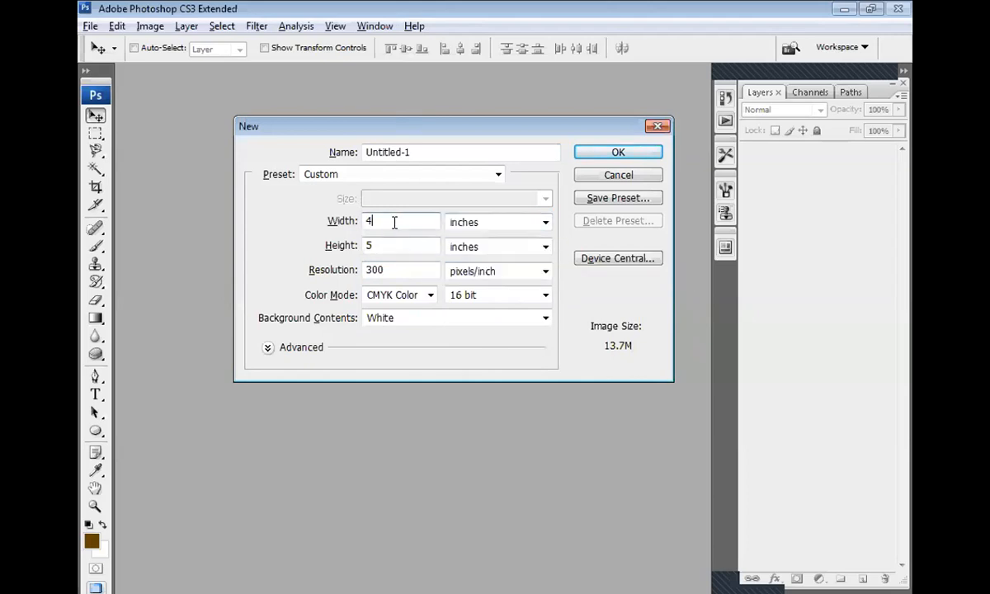
left_click(404, 248)
left_click(402, 273)
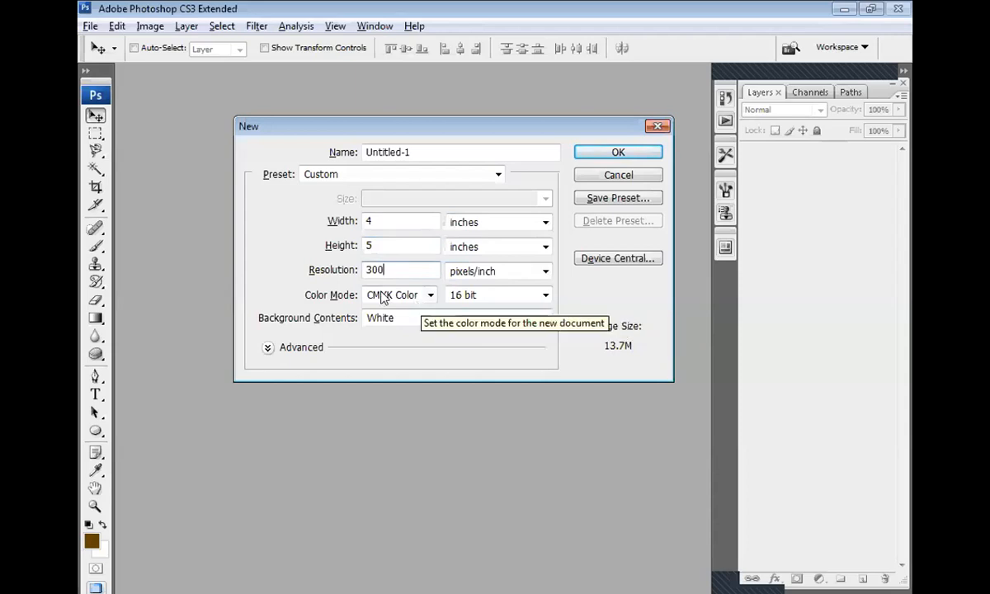
left_click(523, 297)
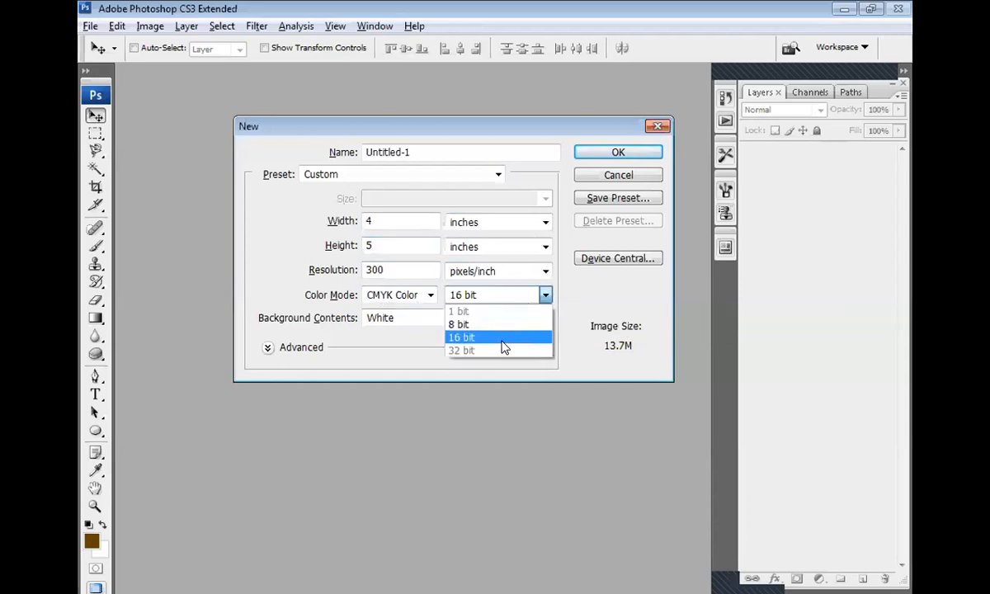
left_click(504, 351)
left_click(544, 297)
left_click(516, 347)
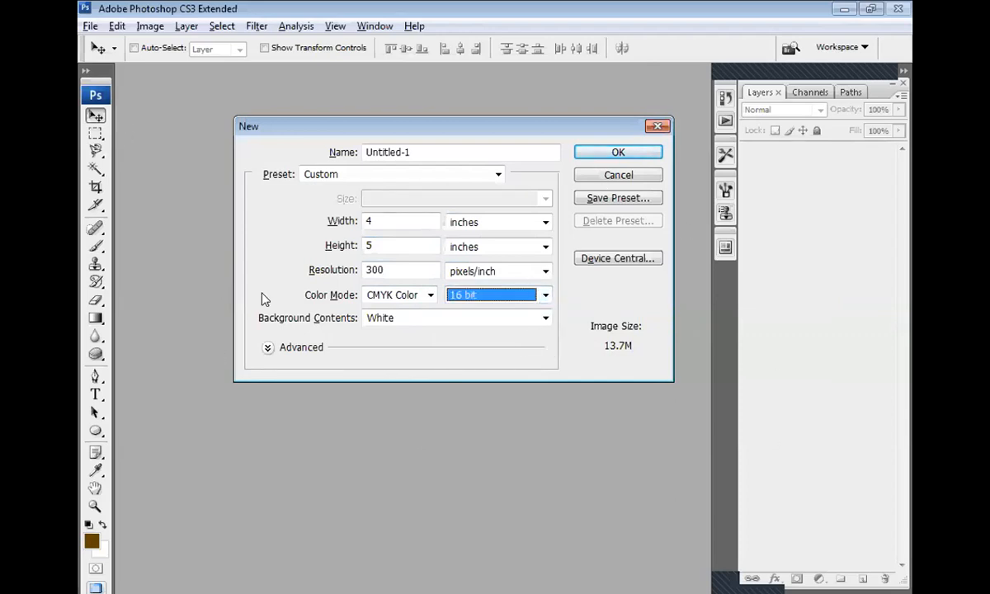
Set the new document's color mode to RGB Color and its resolution to 72 pixels/inch
left_click(428, 296)
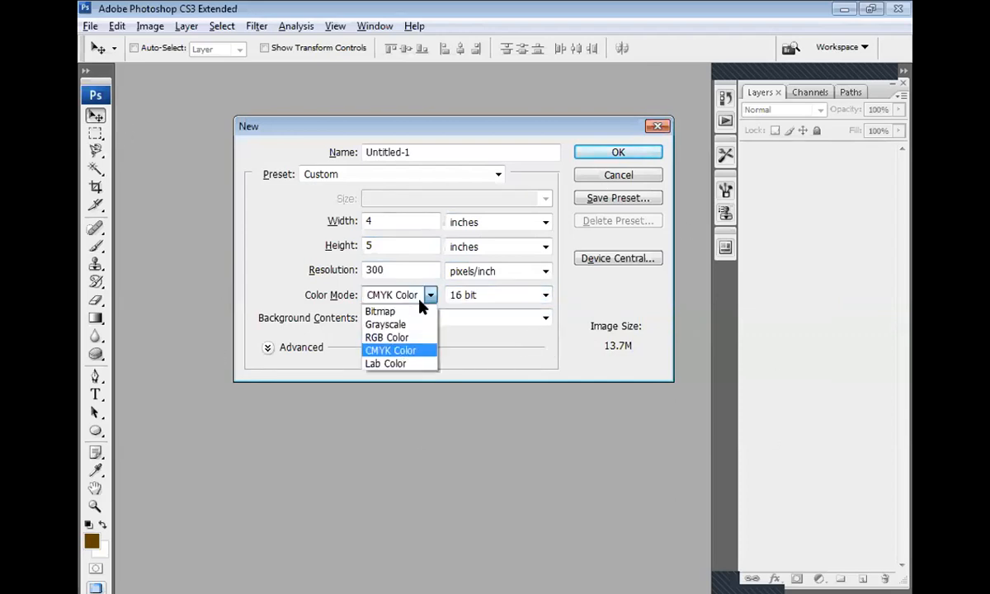
left_click(398, 337)
left_click(374, 272)
left_click_drag(376, 273, 277, 283)
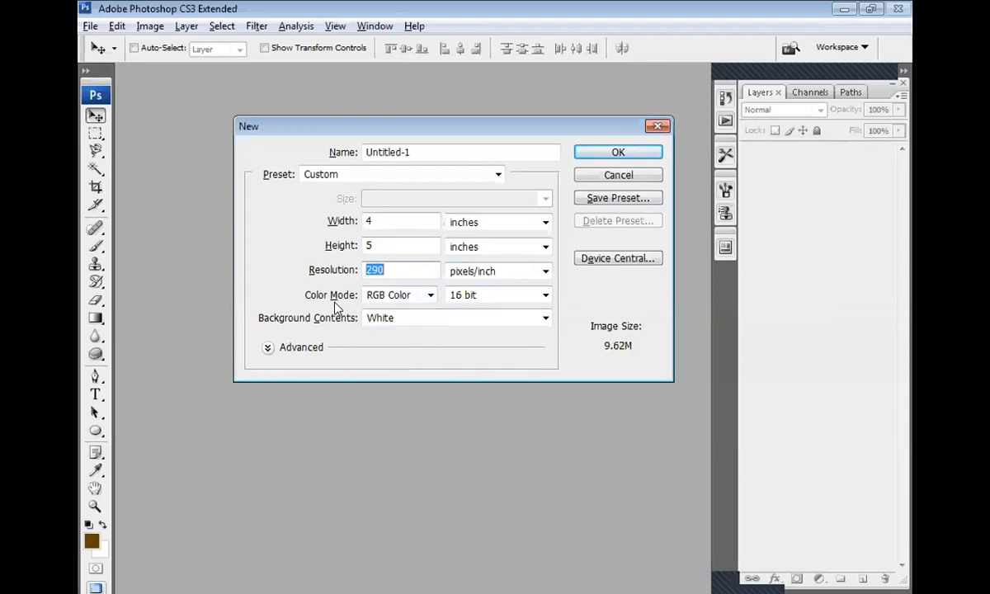
type("72")
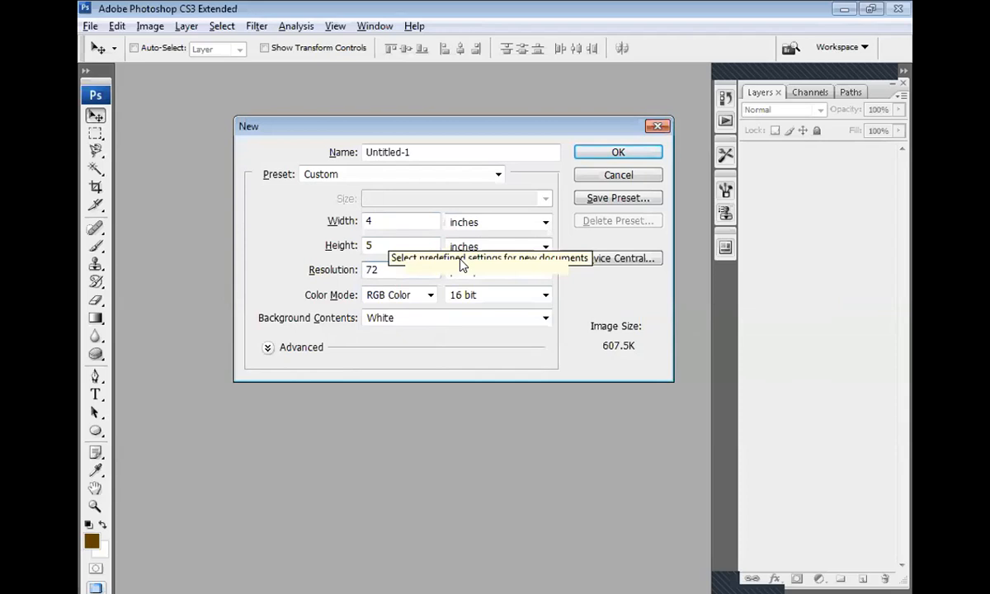
Switch the document's size units to pixels and set the width to 1000 and the height to 800
left_click(515, 223)
left_click(512, 240)
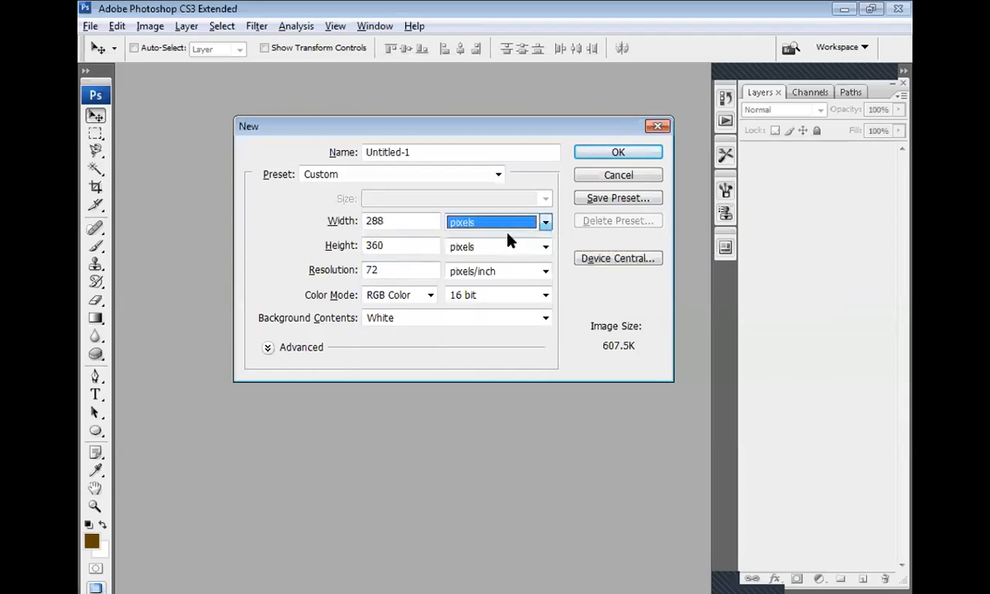
left_click(504, 250)
left_click(488, 266)
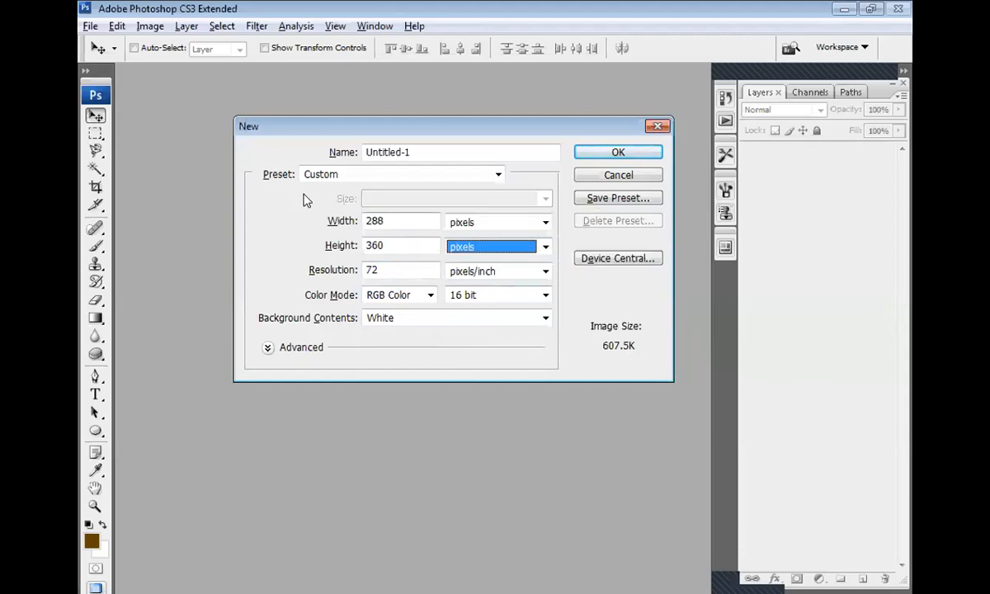
double_click(392, 217)
type("1000")
key("Tab")
key("Tab")
type("800")
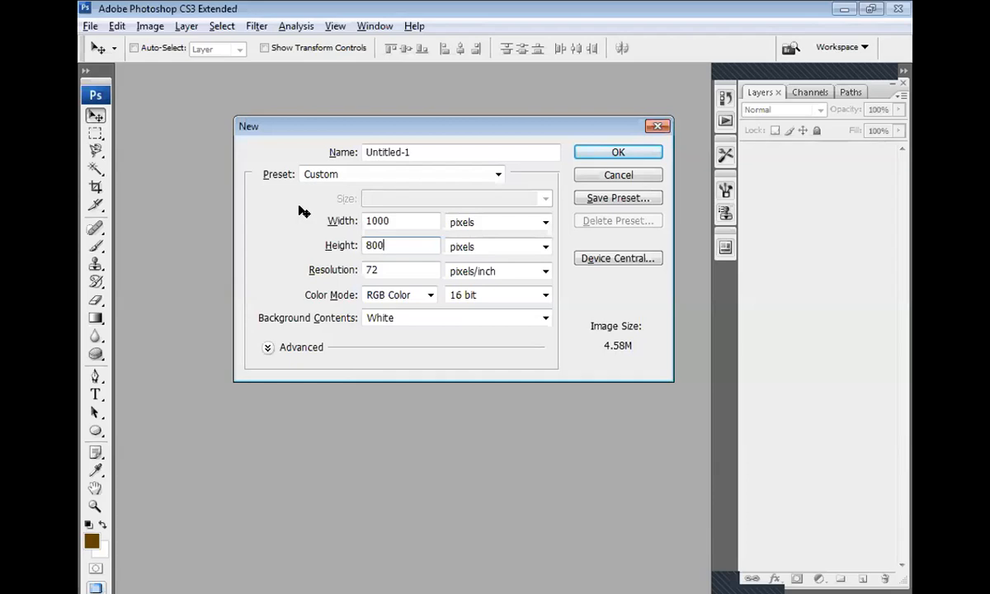
Create the new document with the chosen settings and view its Image Size values without changing them
key("Return")
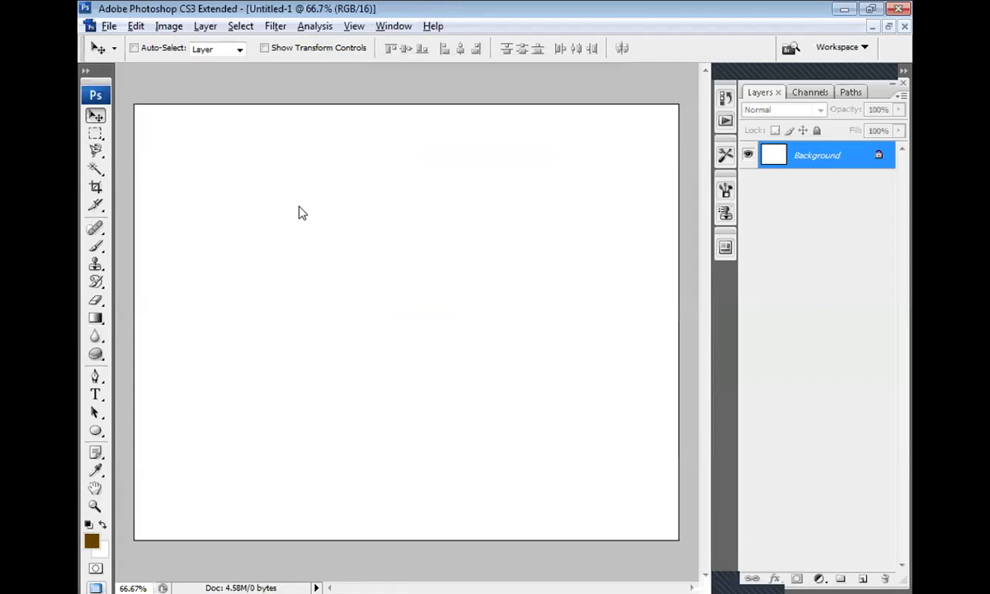
key("ctrl+o")
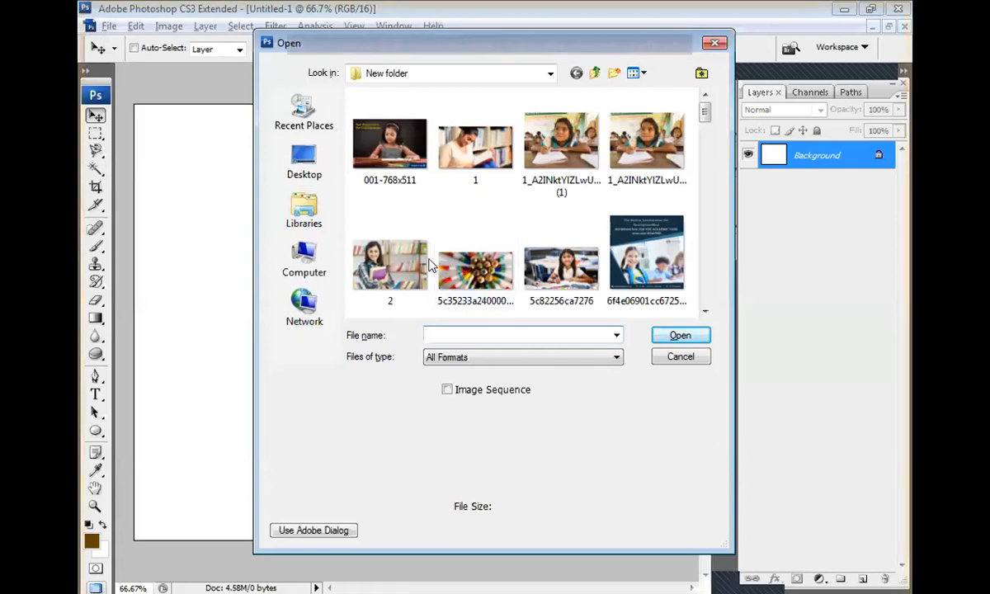
left_click(688, 361)
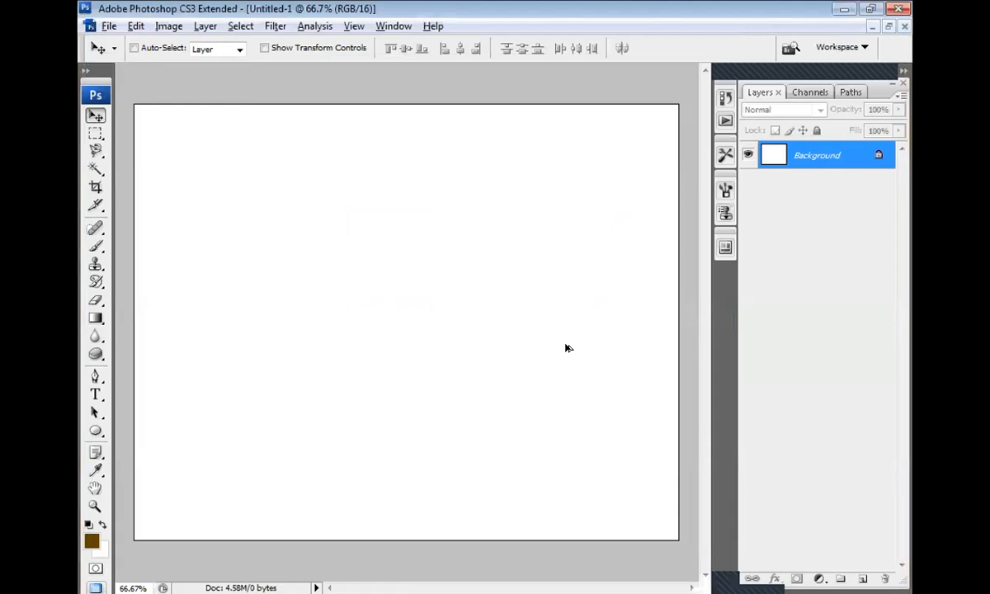
key("ctrl+alt+i")
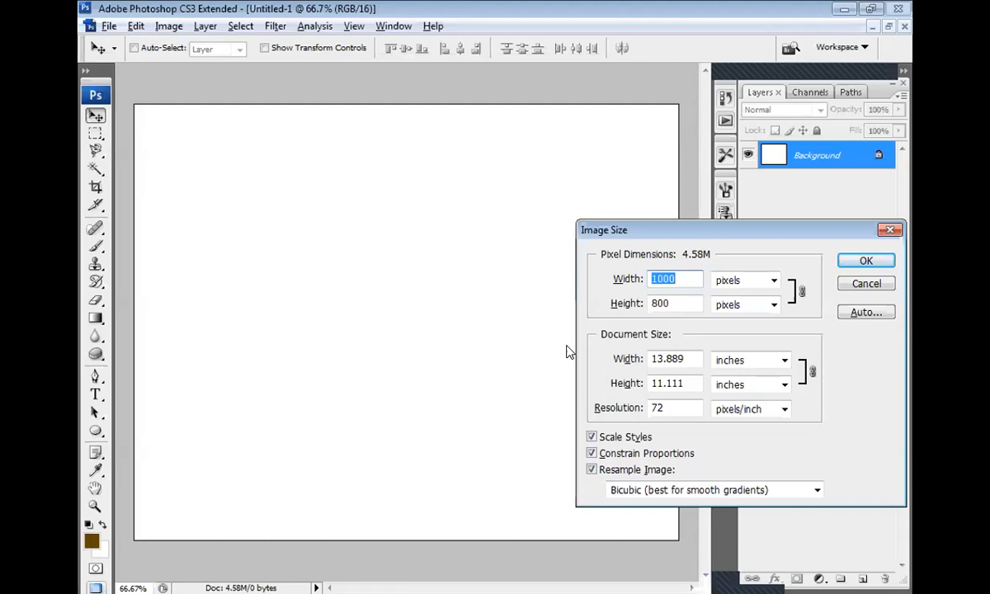
left_click(858, 285)
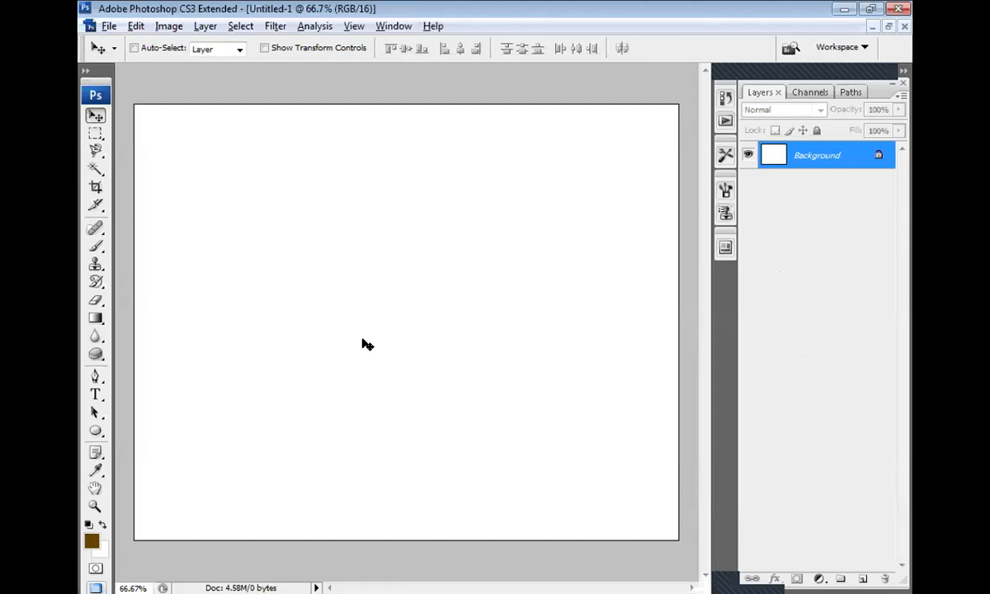
Open the picturepackage portrait from New folder
key("ctrl+o")
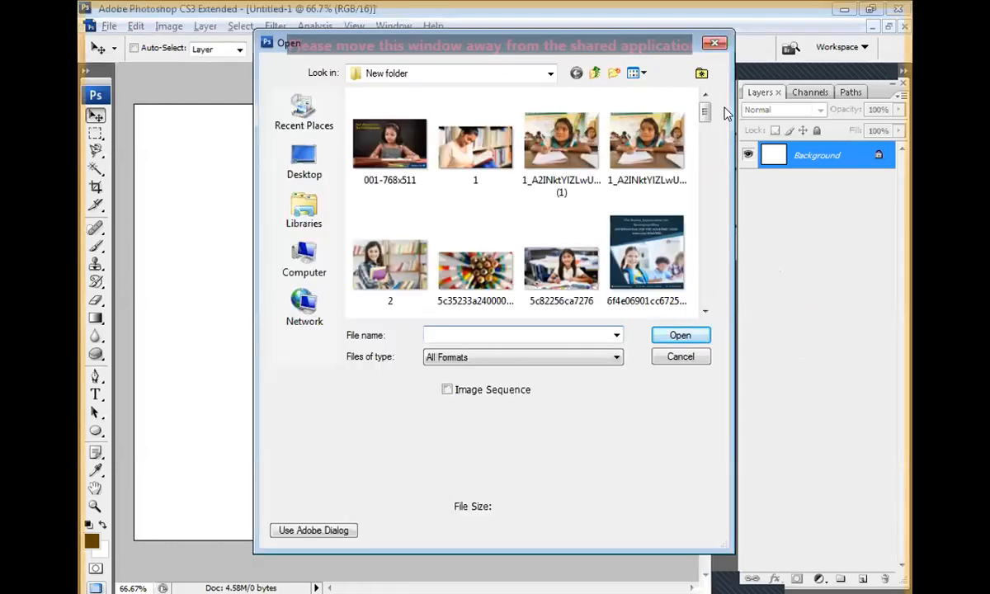
left_click_drag(706, 112, 703, 312)
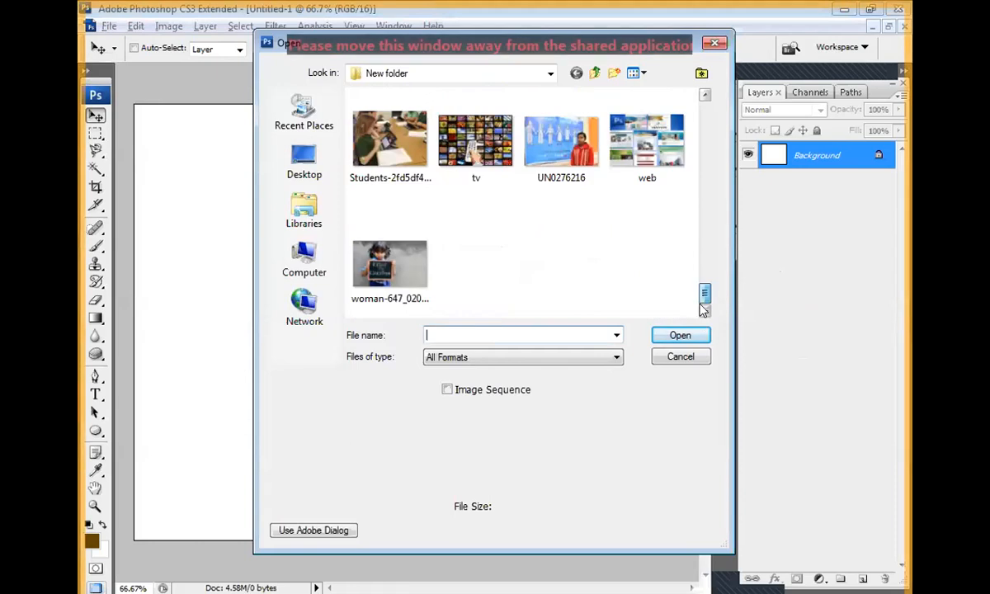
left_click(704, 95)
left_click(703, 95)
left_click(704, 95)
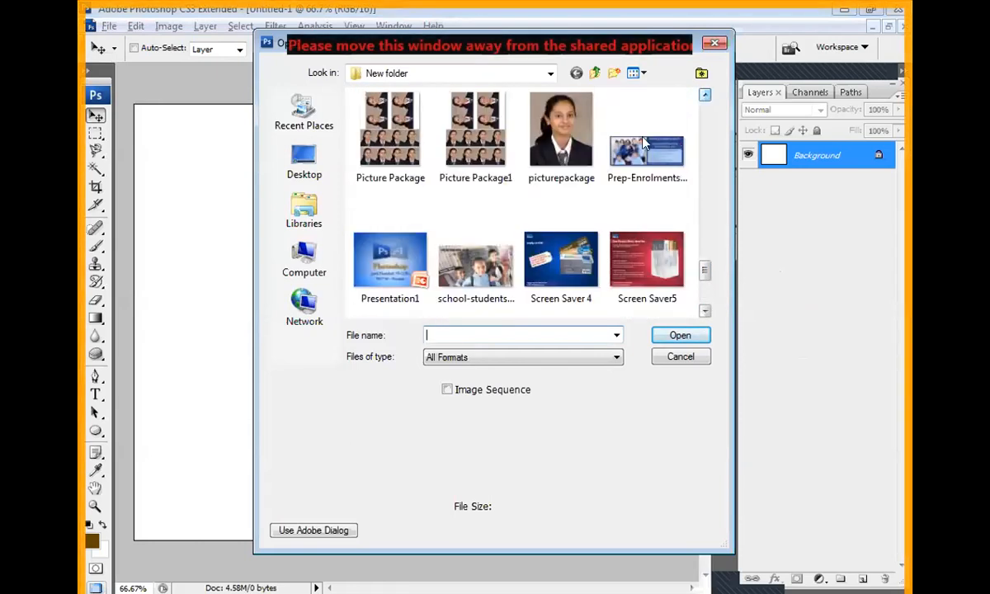
left_click(567, 145)
double_click(567, 145)
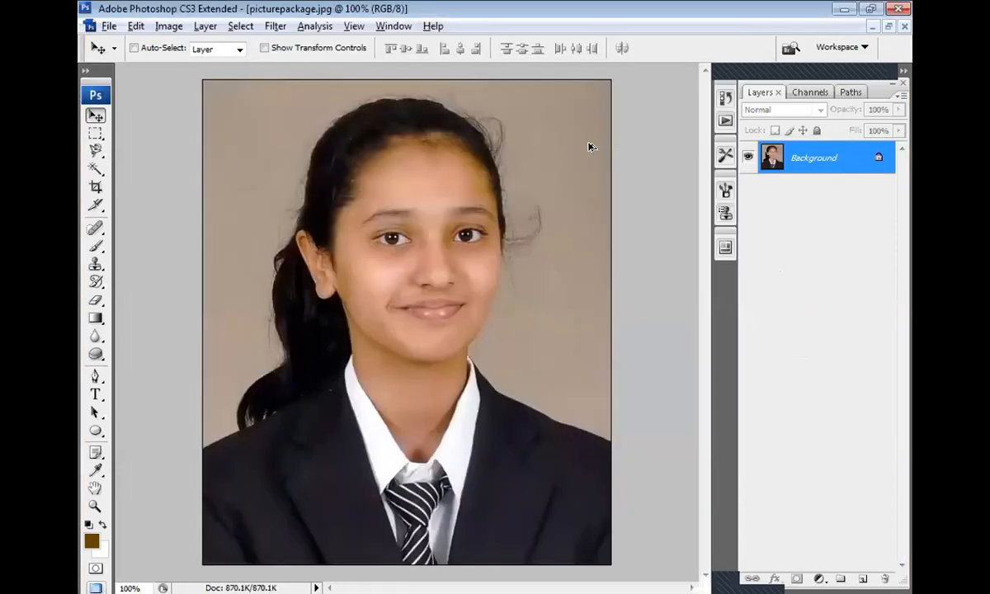
Resize the portrait to a width of 350 pixels with constrained proportions
key("ctrl+alt+i")
type("350")
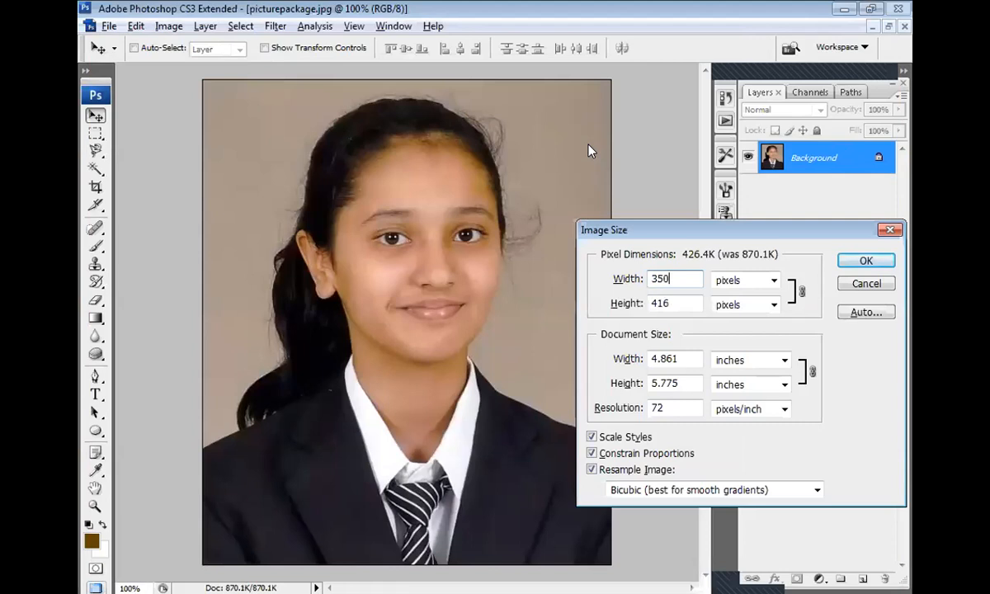
key("Return")
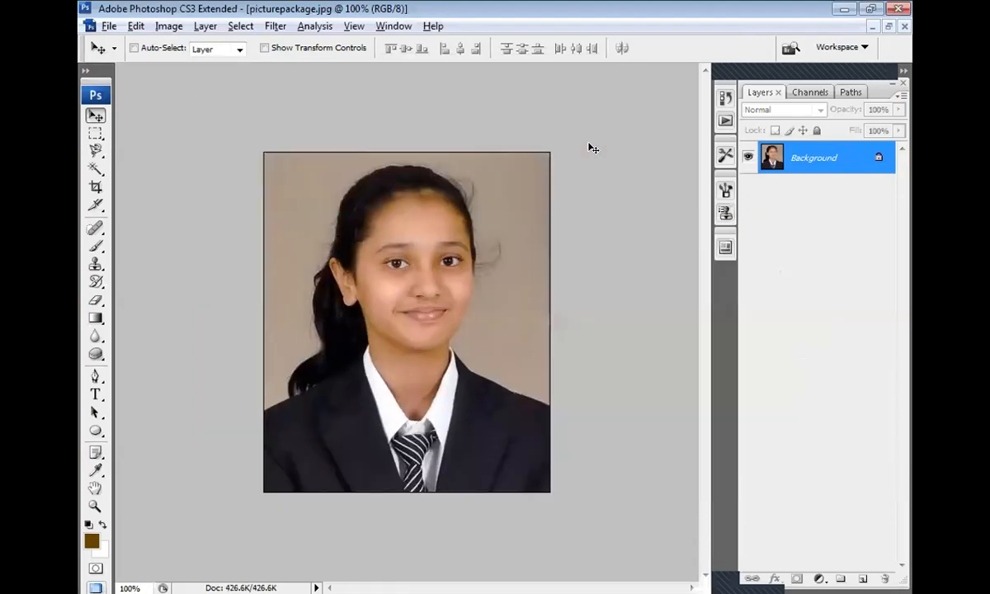
Compare the portrait's original with its JPEG versions at 30, 15 and 7 quality for web export
left_click(110, 28)
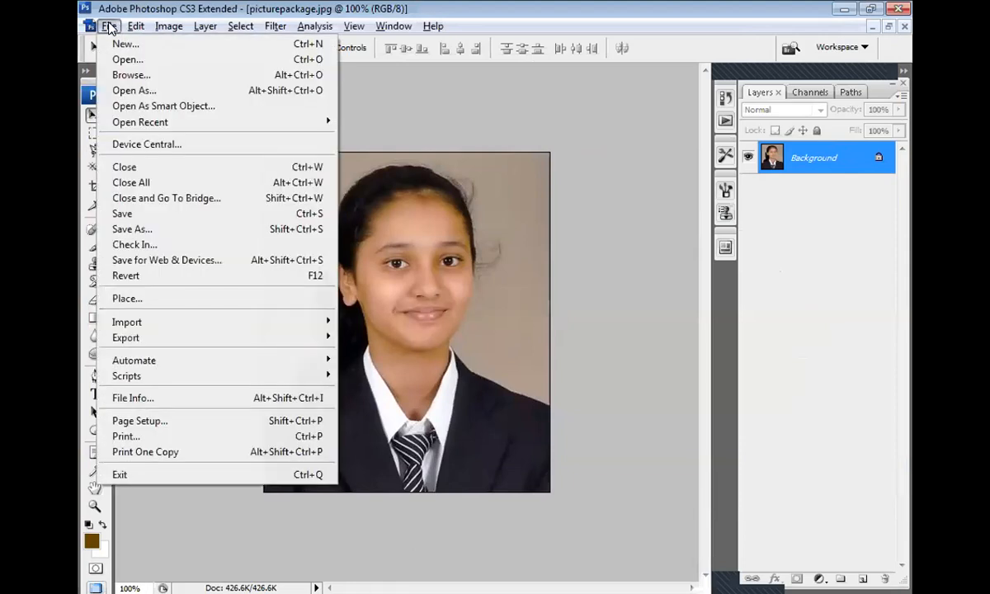
left_click(198, 262)
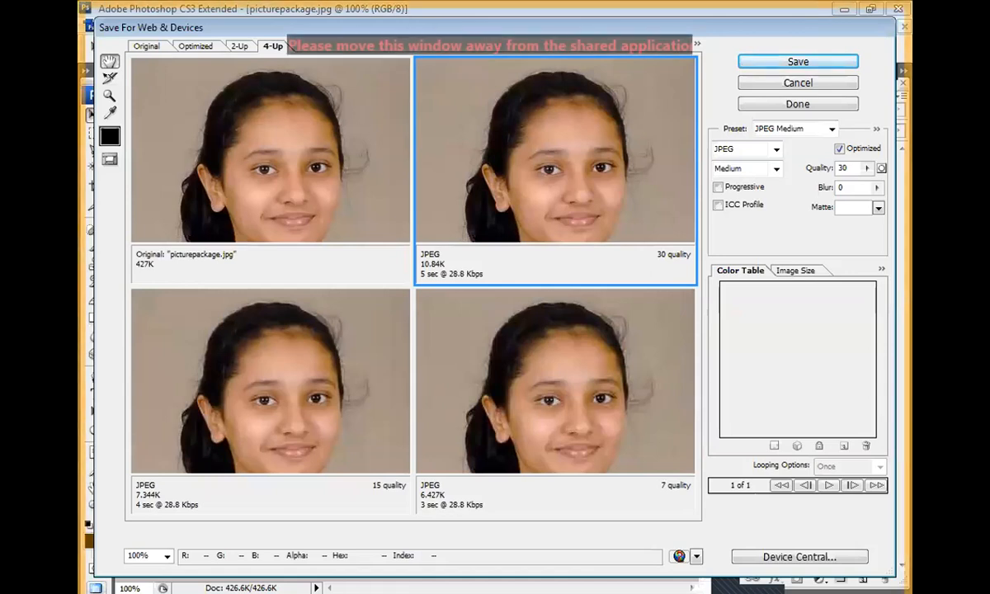
left_click(280, 86)
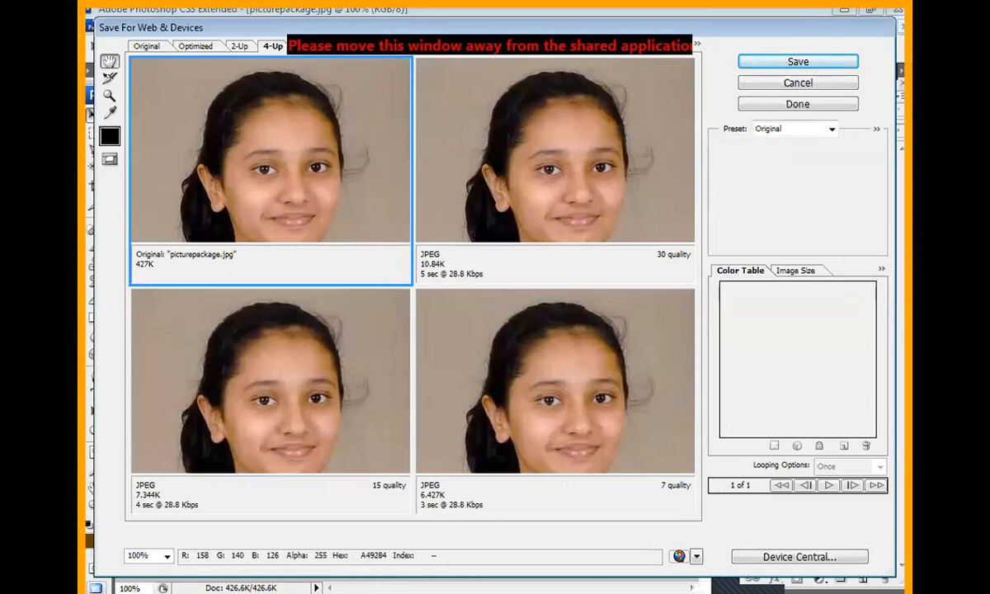
left_click(534, 446)
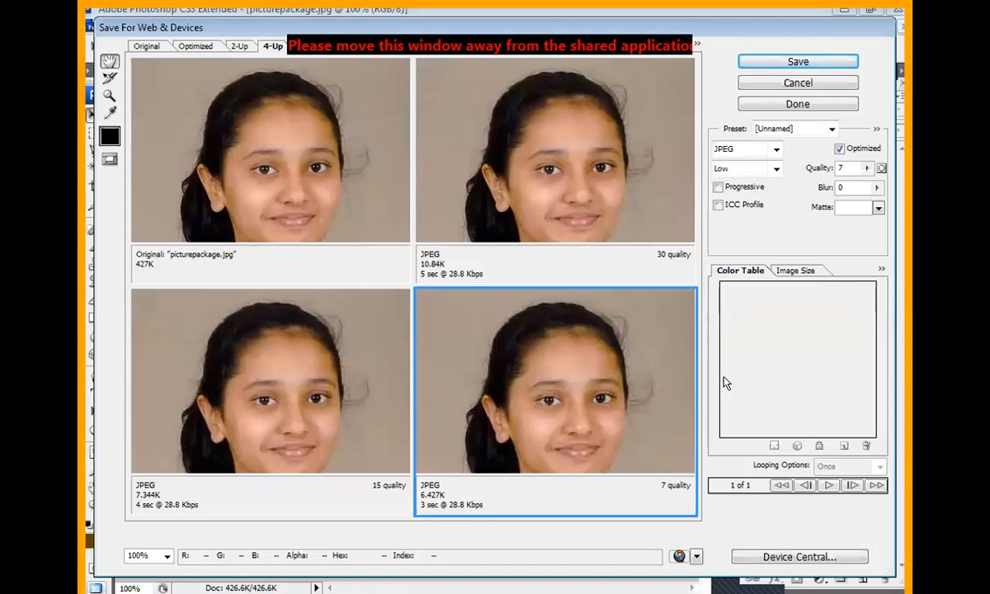
left_click(516, 149)
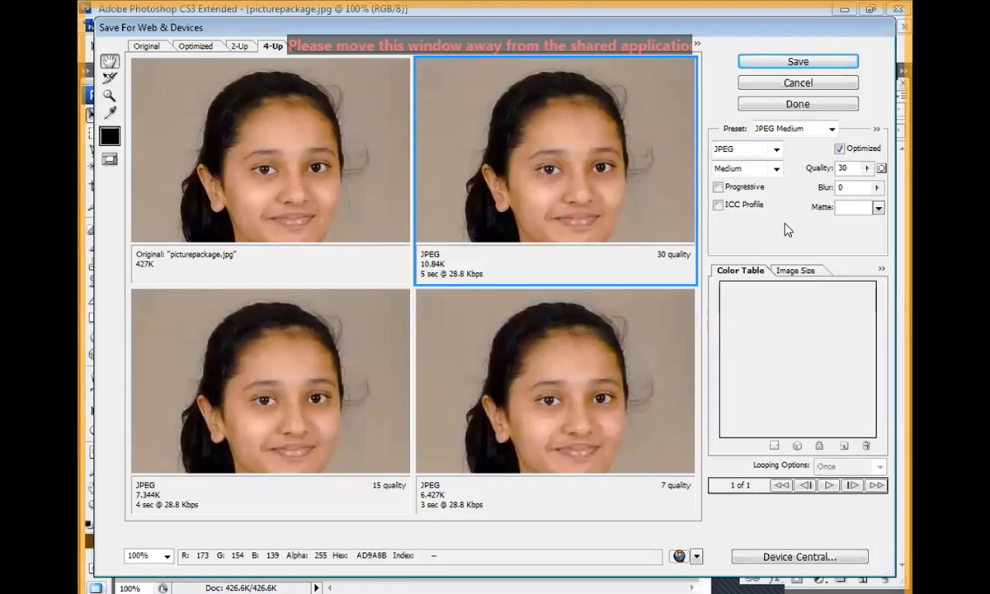
left_click(309, 431)
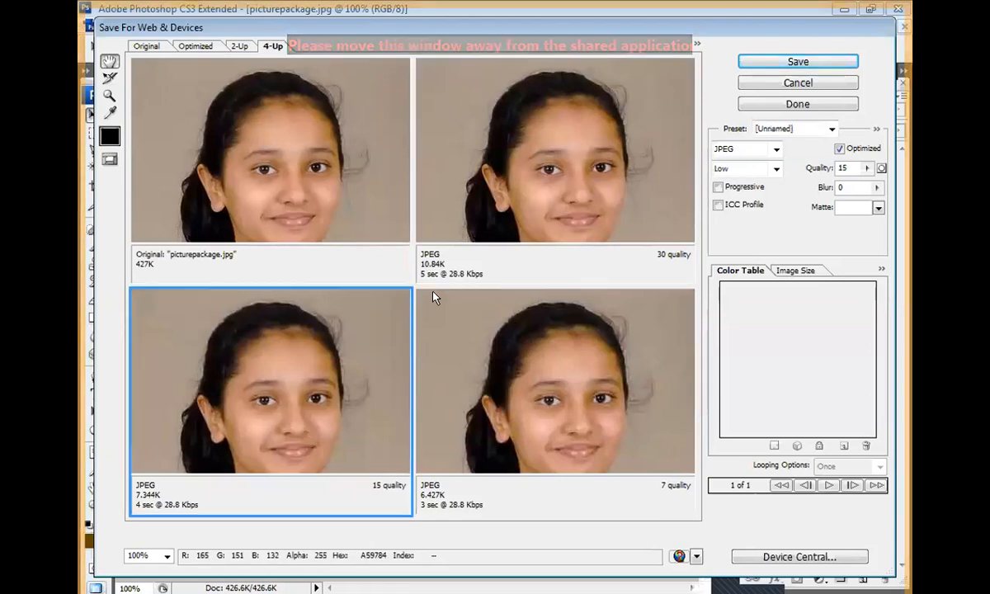
left_click(477, 213)
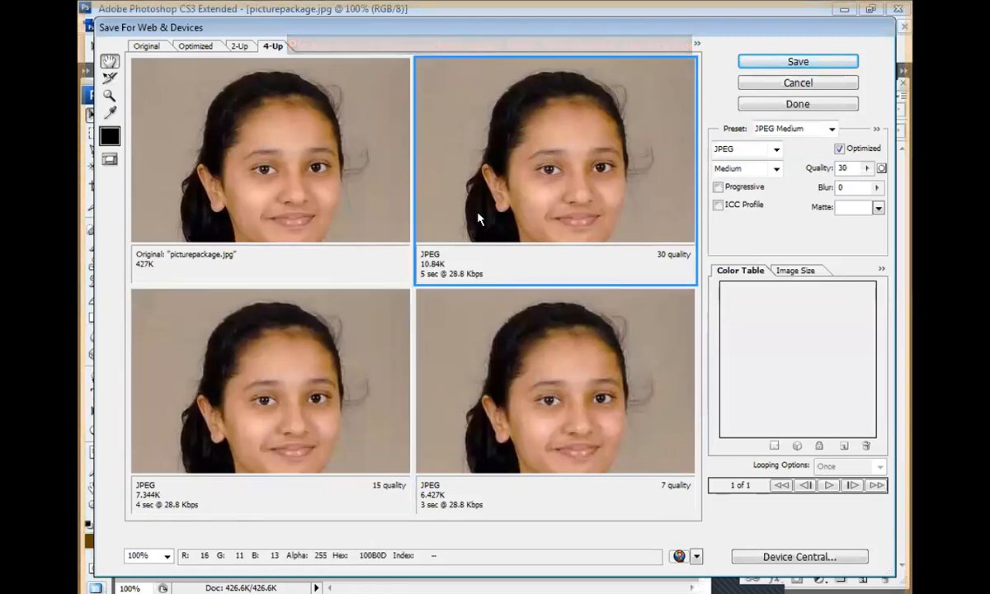
left_click(257, 169)
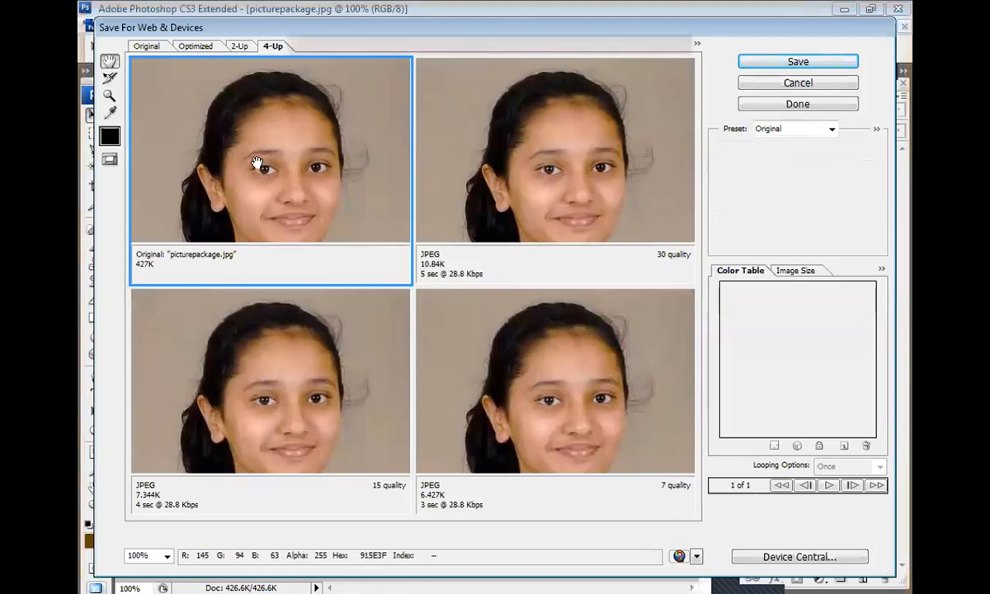
left_click(509, 361)
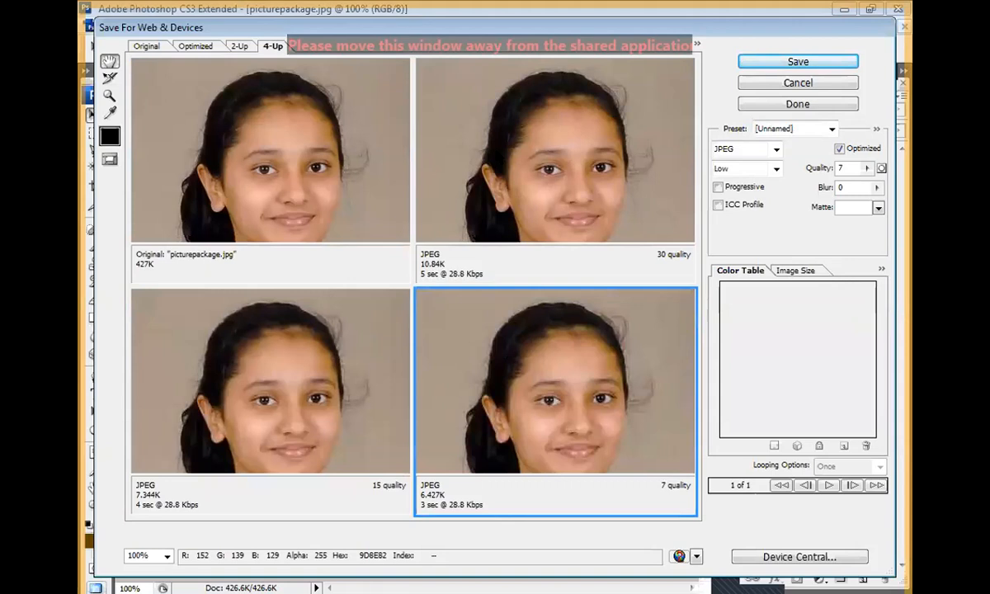
left_click(485, 150)
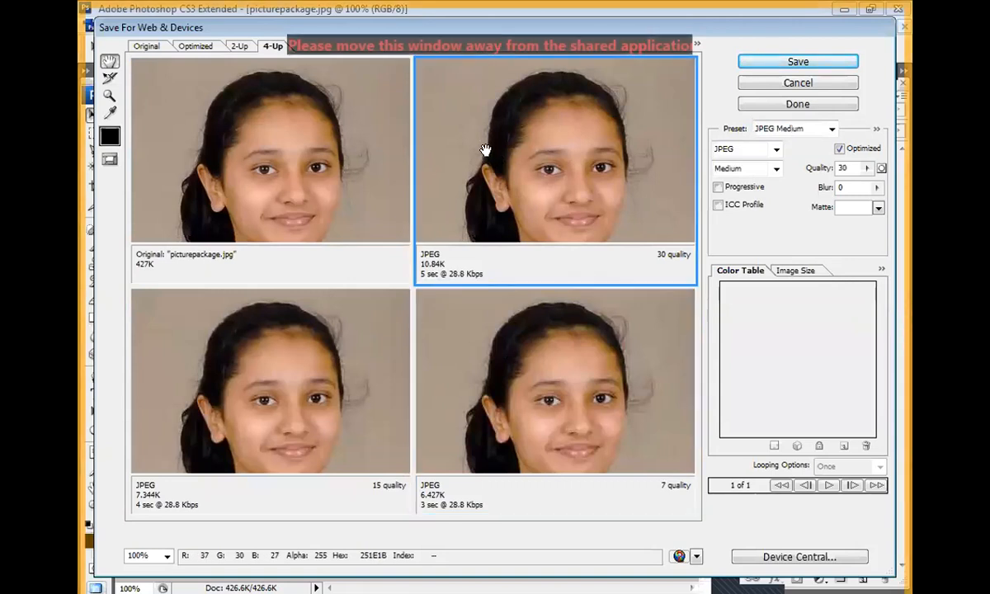
Examine the web export's file format and quality options with JPEG chosen, and leave without exporting
left_click(776, 150)
left_click(777, 149)
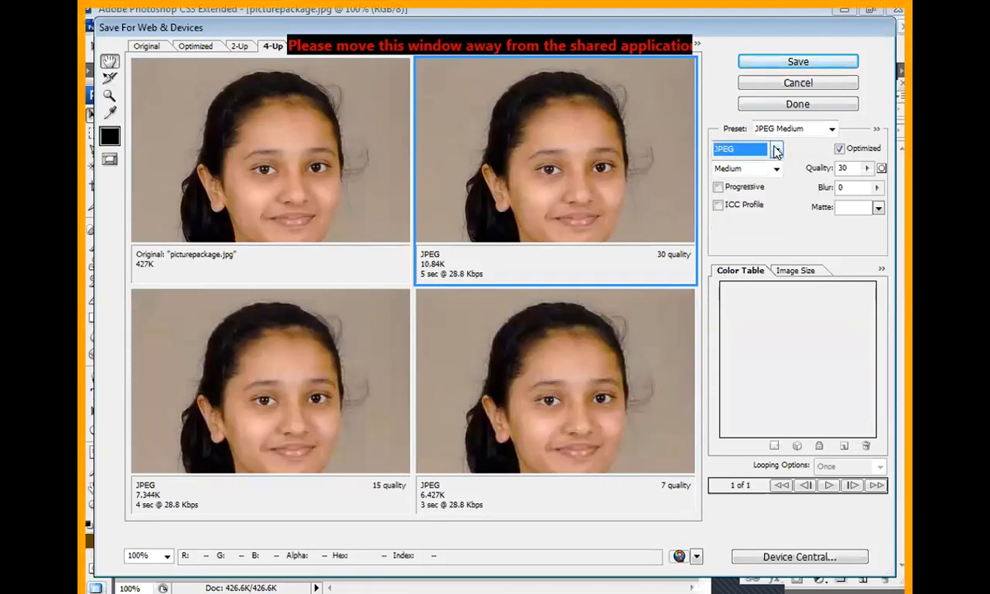
left_click(777, 149)
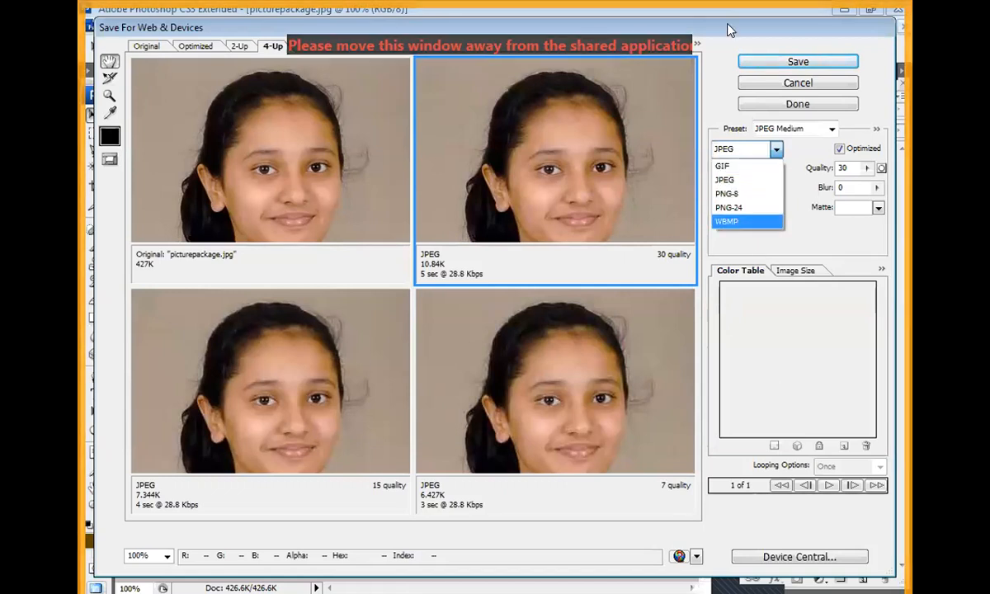
left_click(730, 179)
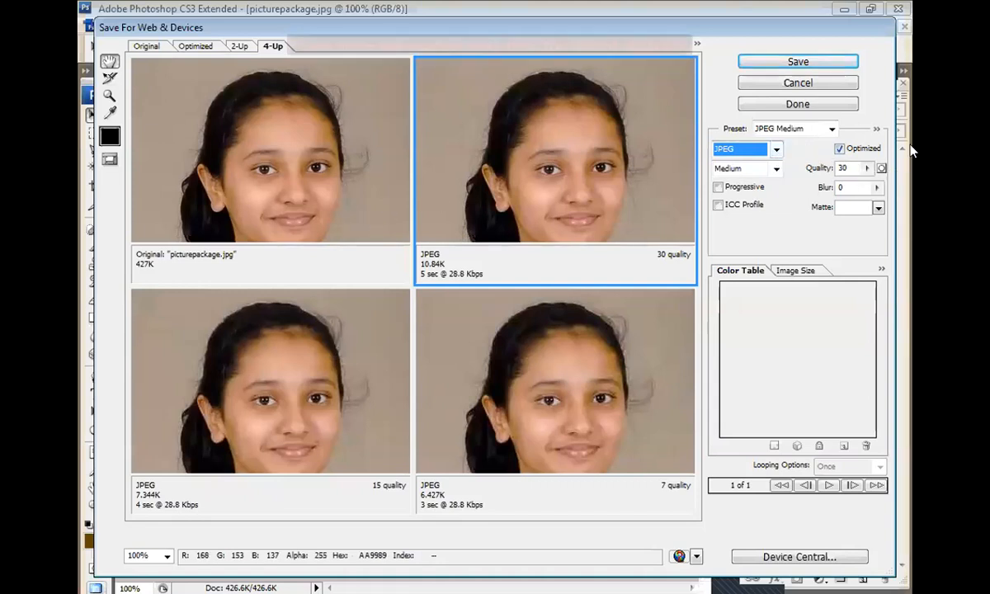
left_click(846, 168)
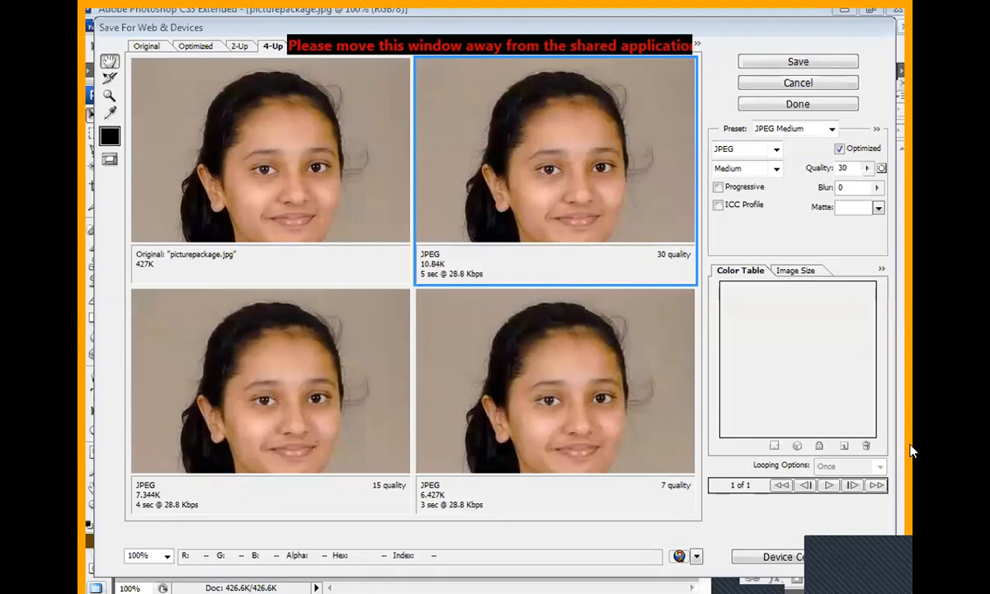
left_click(843, 245)
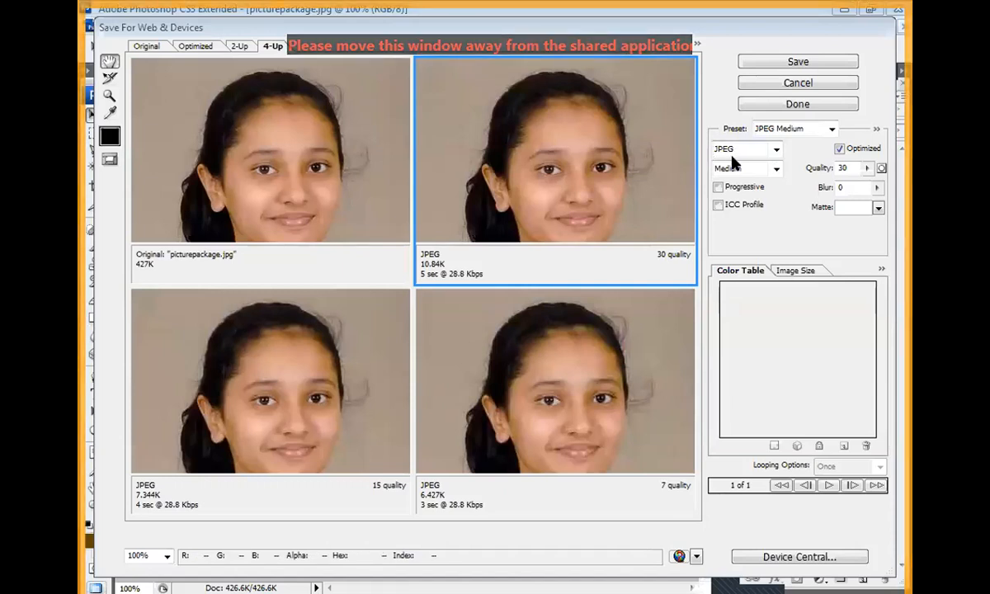
left_click(798, 84)
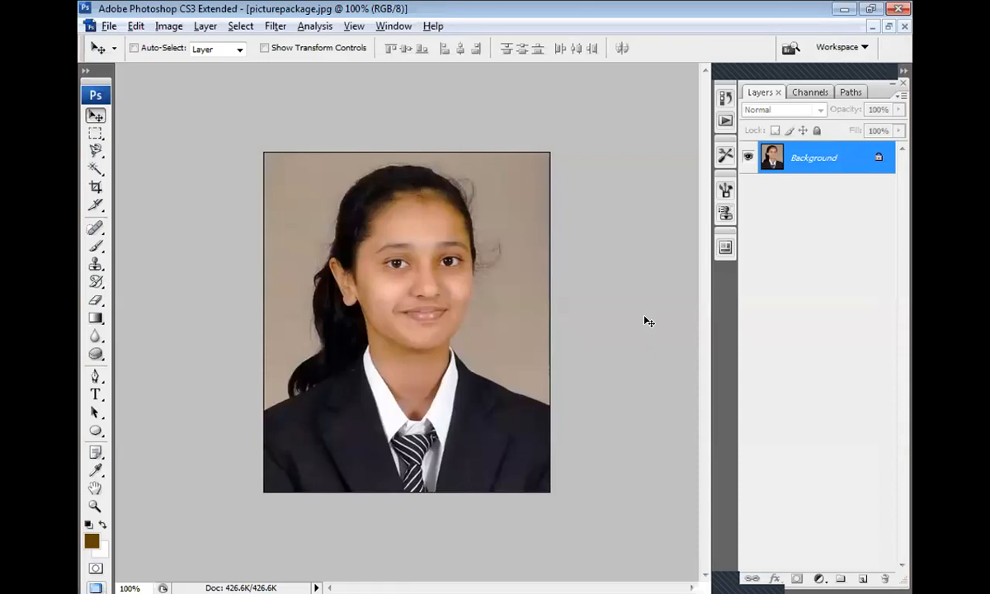
Close the resized portrait and the blank document
left_click(901, 22)
left_click(528, 240)
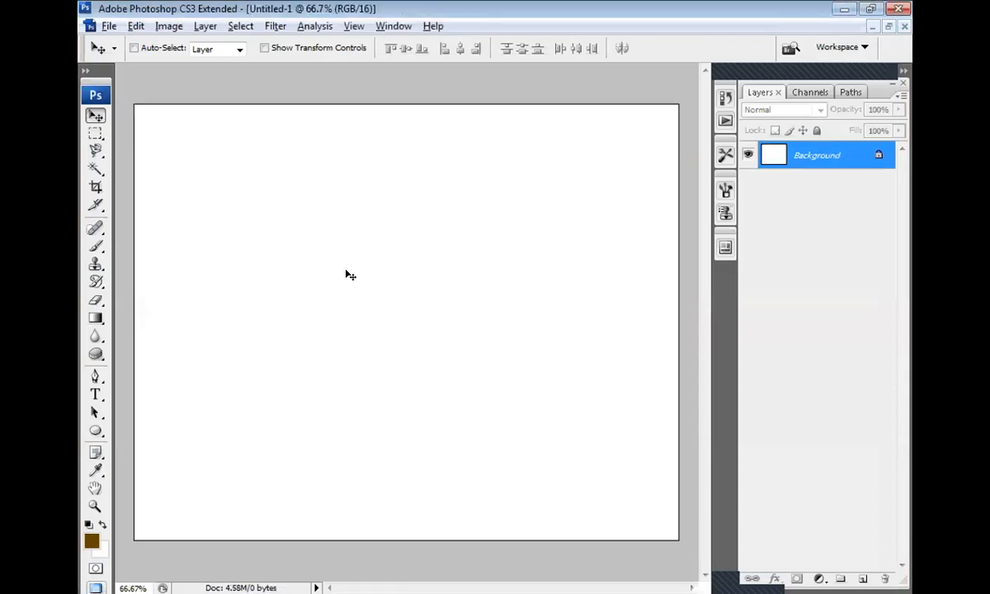
left_click(903, 26)
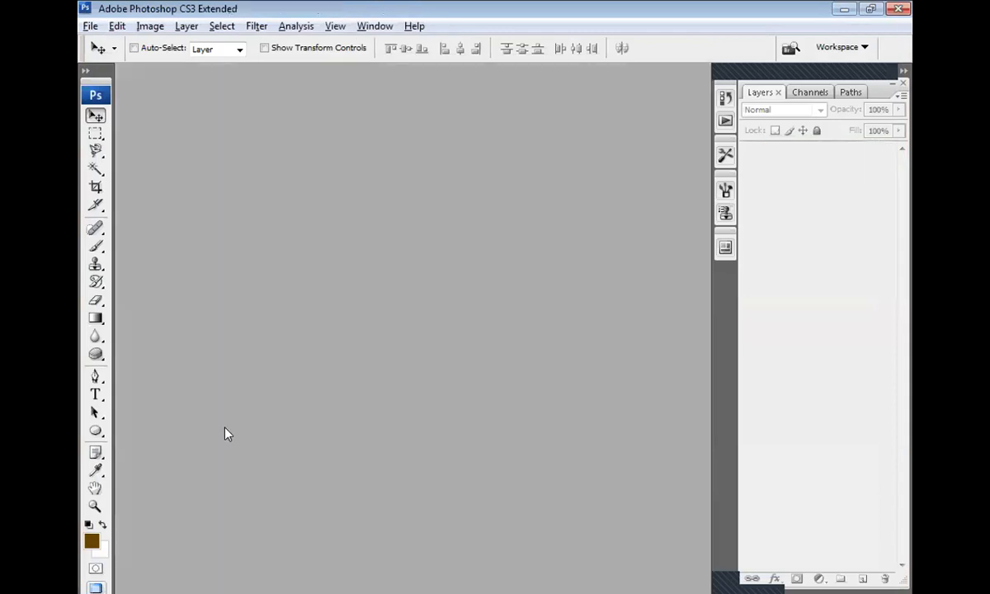
Open the image 001-768x511 from New folder
double_click(444, 115)
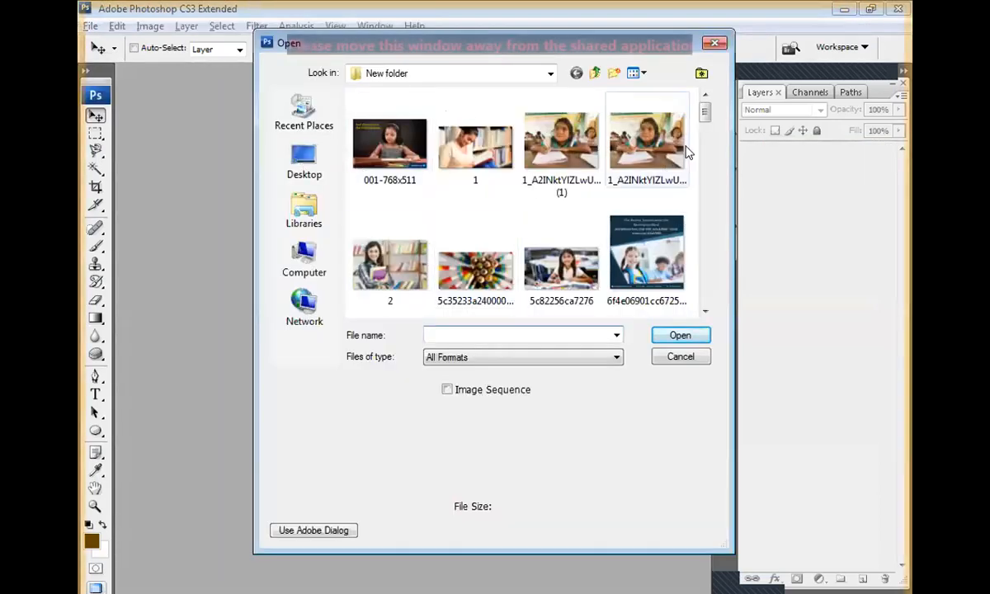
left_click(387, 164)
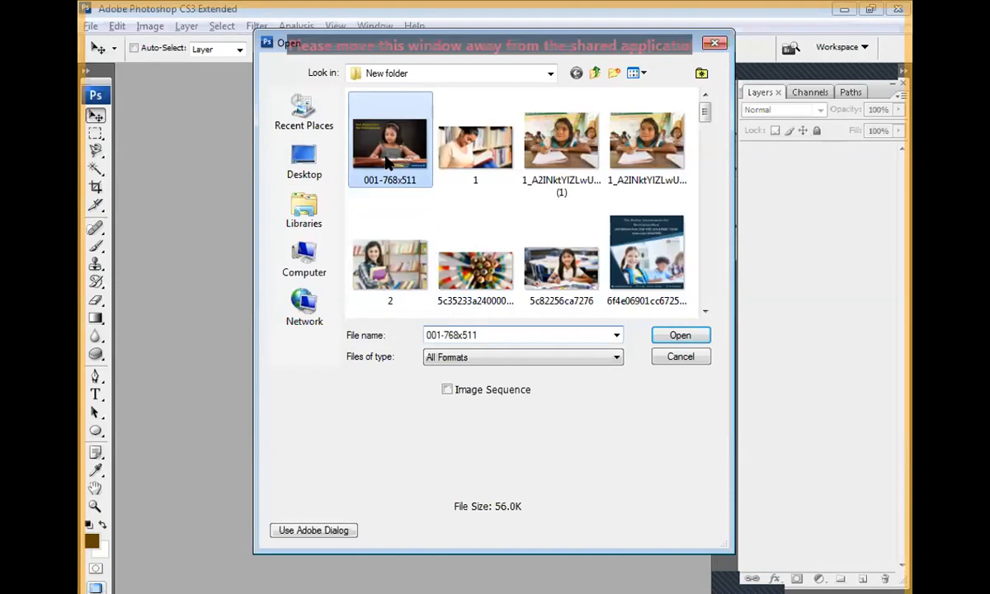
double_click(389, 160)
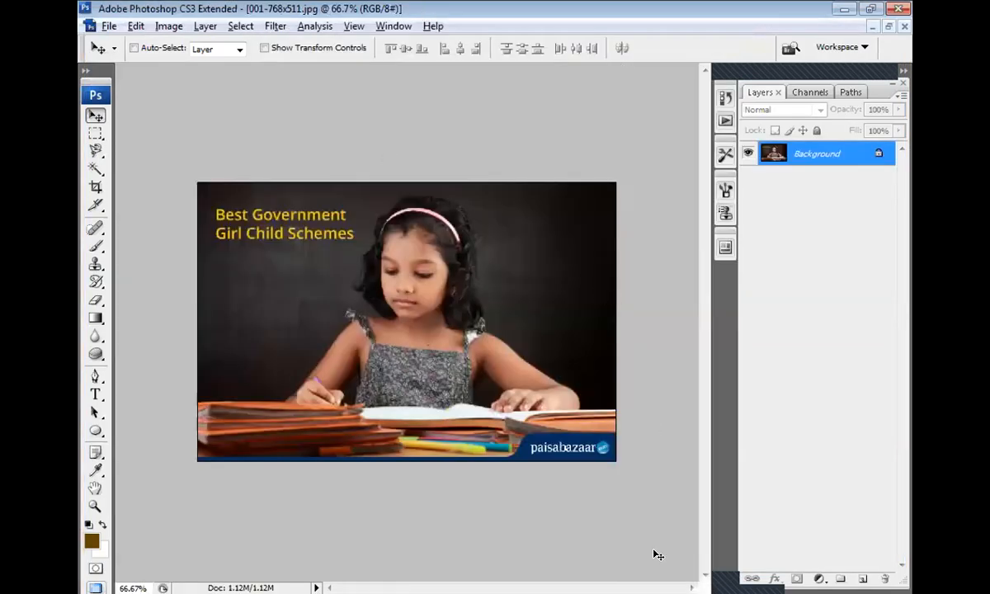
Hide the Layers panel and zoom the image out to 25%
key("F7")
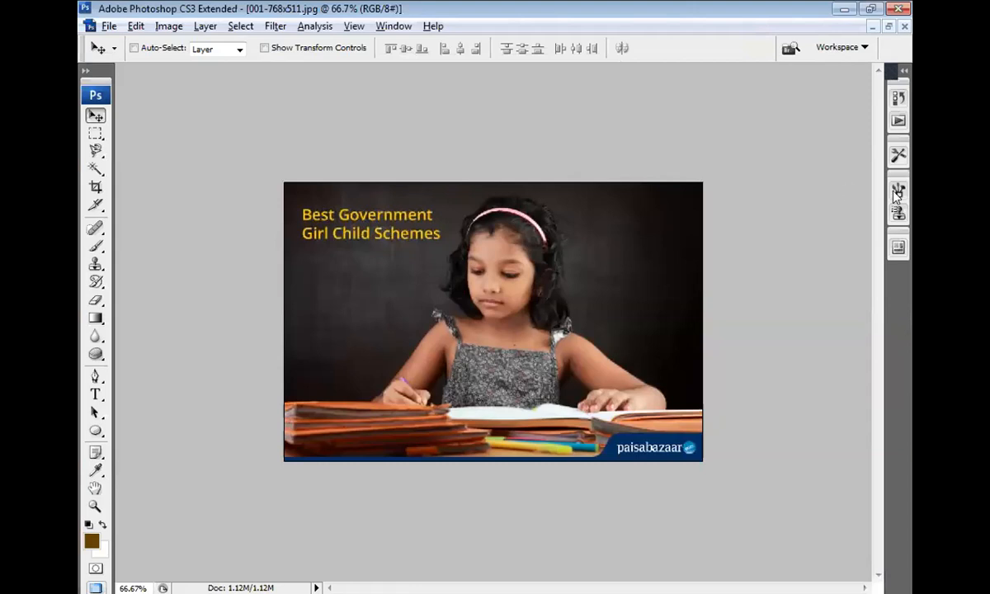
key("ctrl+alt+0")
key("ctrl+minus")
key("ctrl+minus")
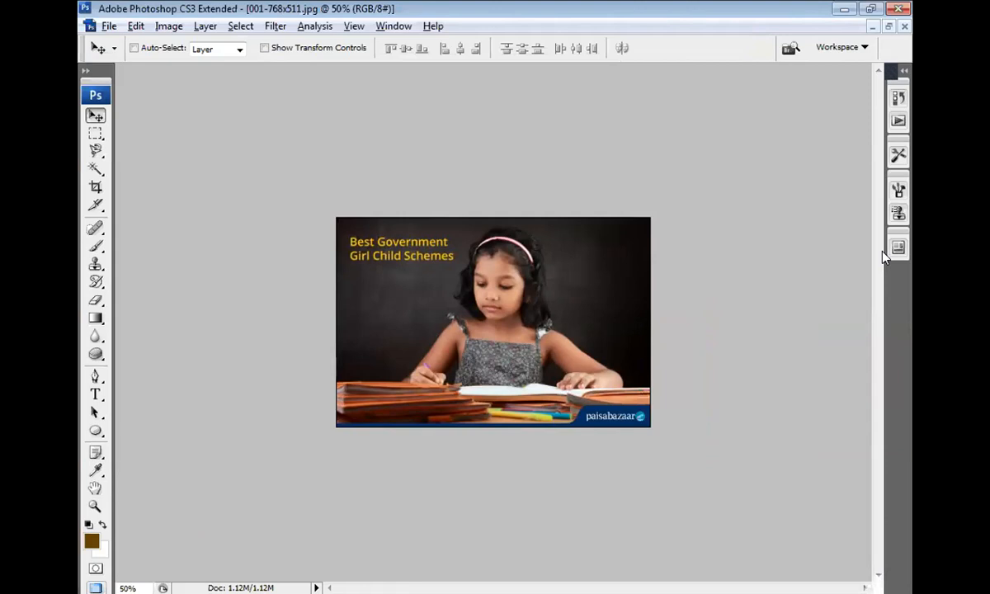
key("ctrl+minus")
key("ctrl+minus")
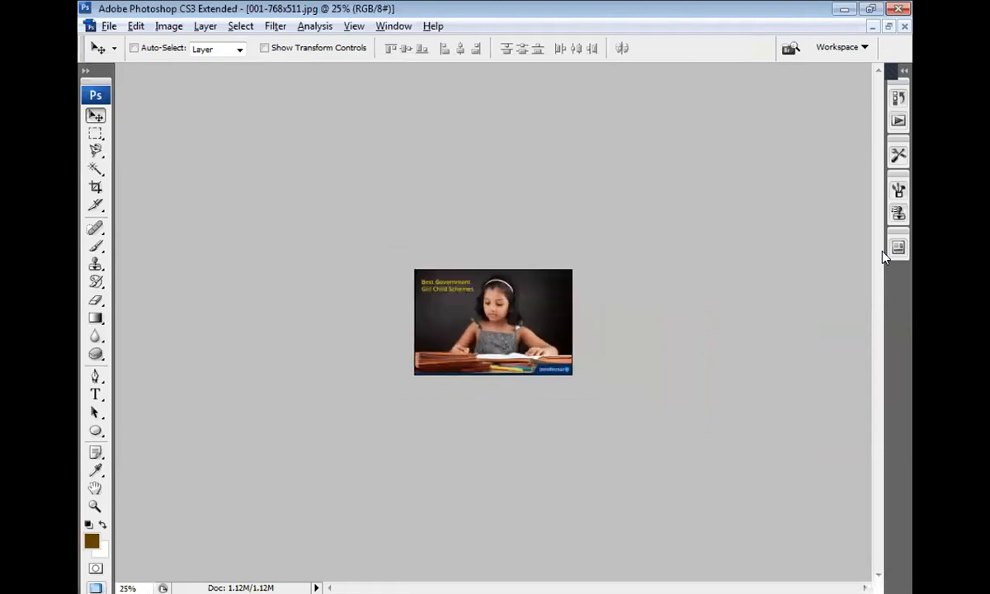
View the image at several zoom levels and fit it to the screen
key("ctrl+minus")
key("ctrl+plus")
key("ctrl+plus")
key("ctrl+plus")
key("ctrl+plus")
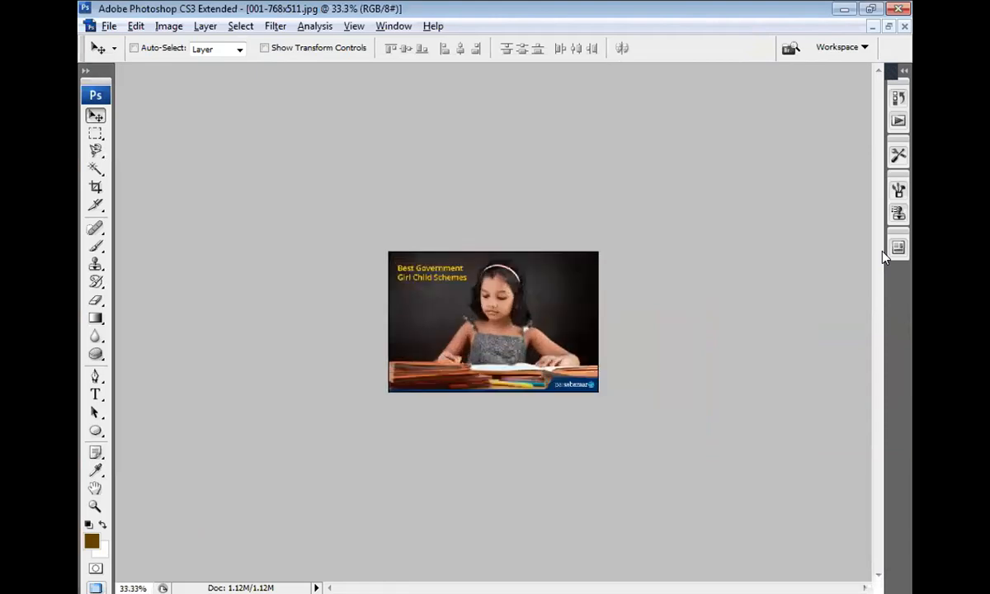
key("ctrl+plus")
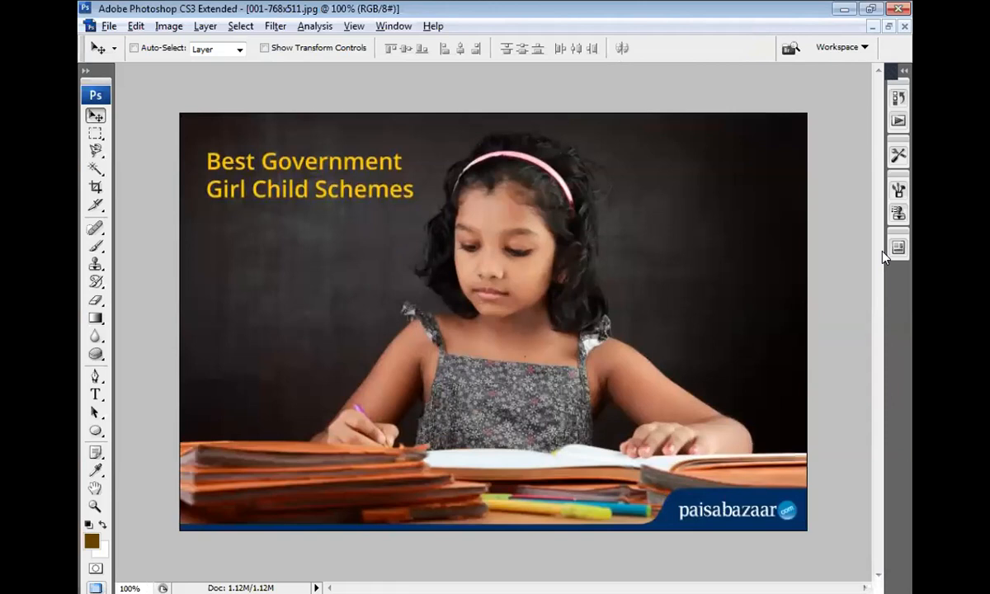
key("ctrl+minus")
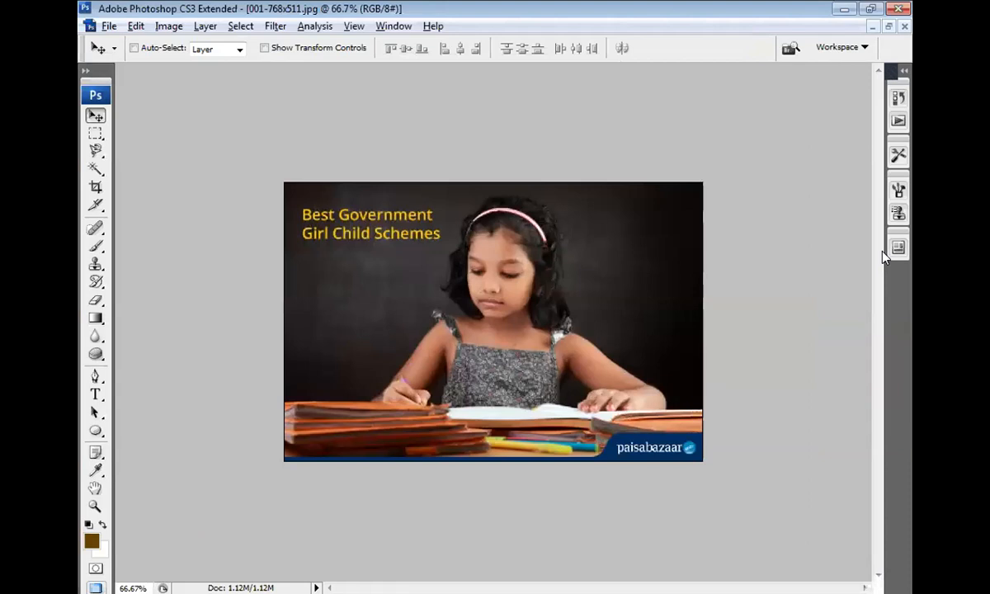
key("ctrl+0")
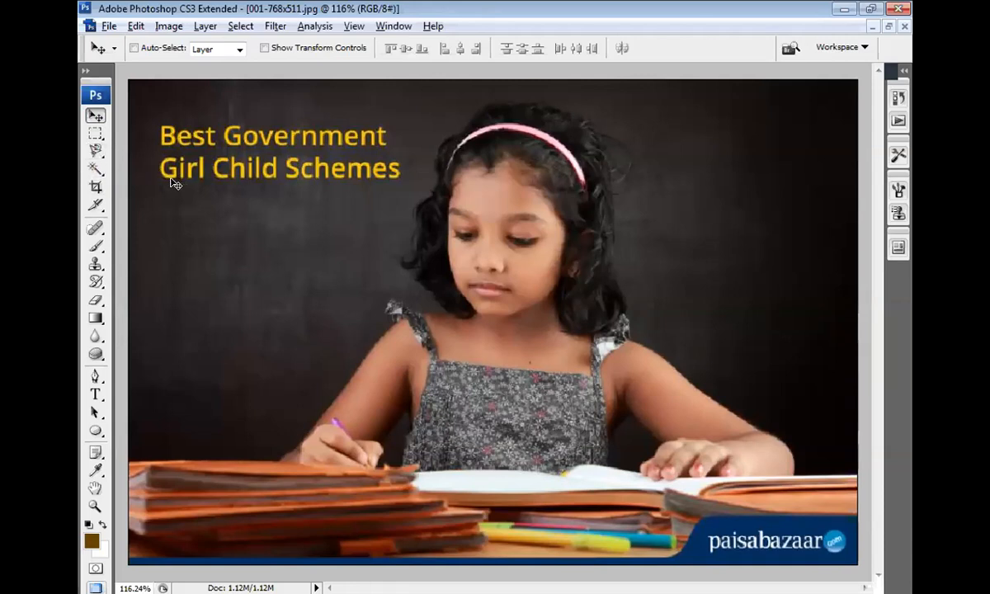
Start a Magnetic Lasso trace from the image's left edge along the top of the book stack
left_click(96, 151)
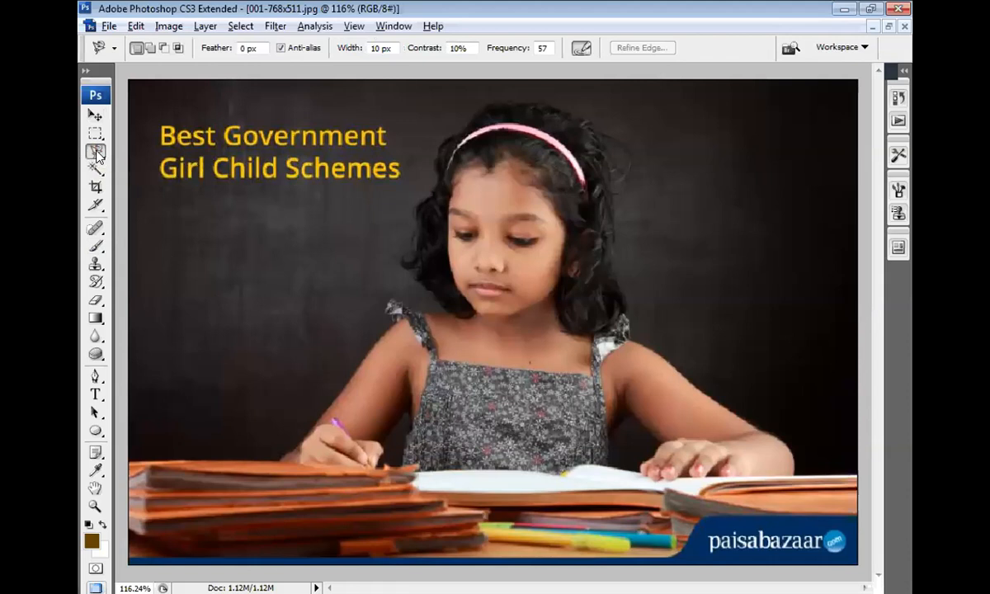
left_click(97, 153)
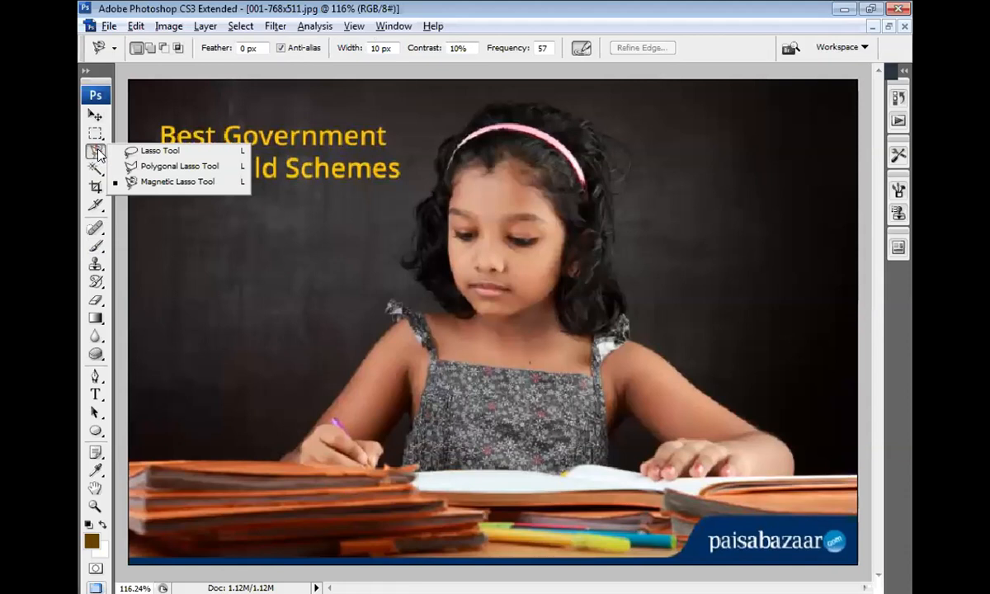
left_click(171, 182)
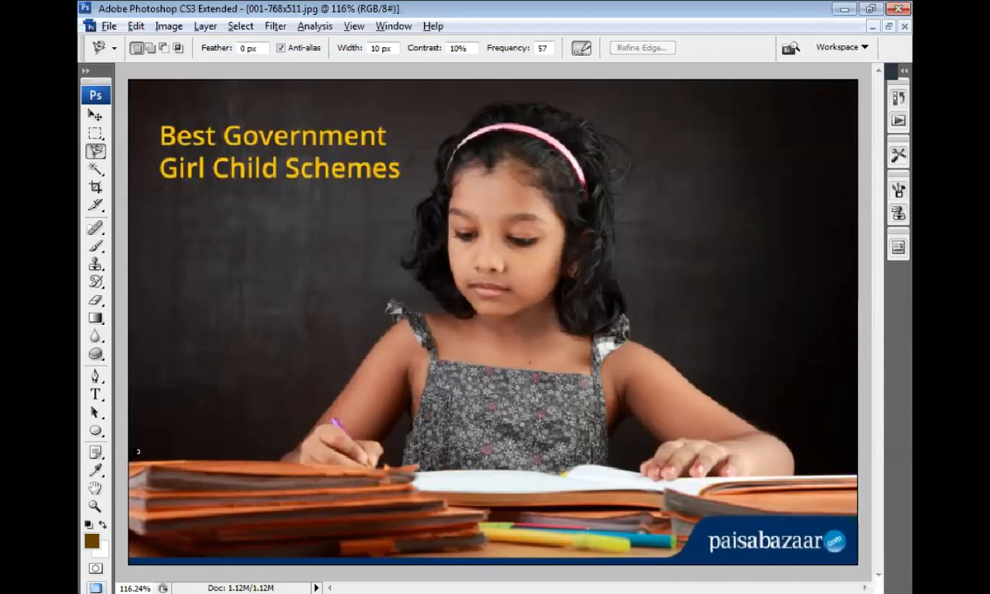
left_click(129, 462)
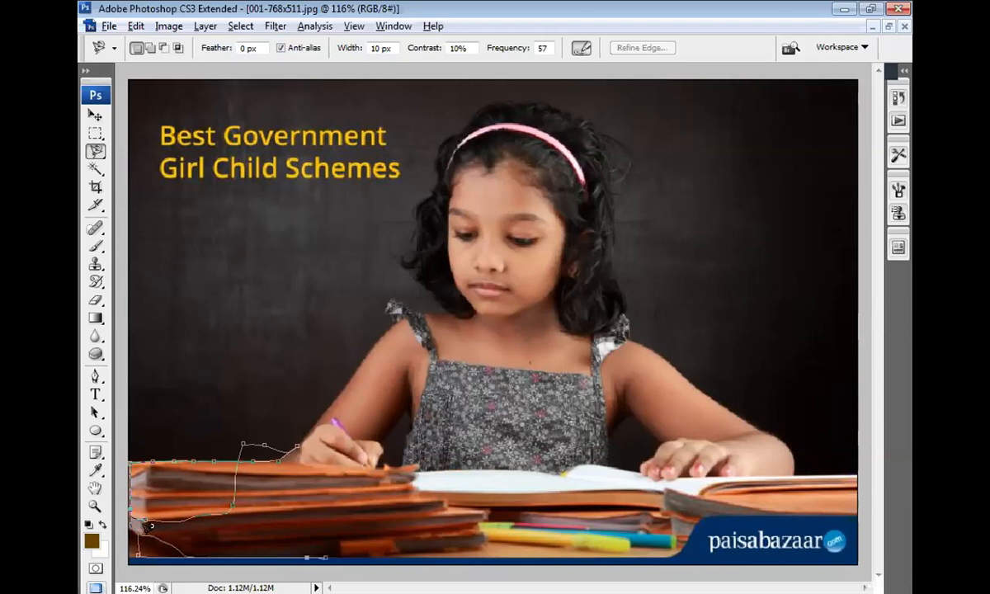
Remove the stray lasso anchor points over the books and trace around the girl's outline to the image's right edge
key("Delete")
key("Delete")
key("Delete")
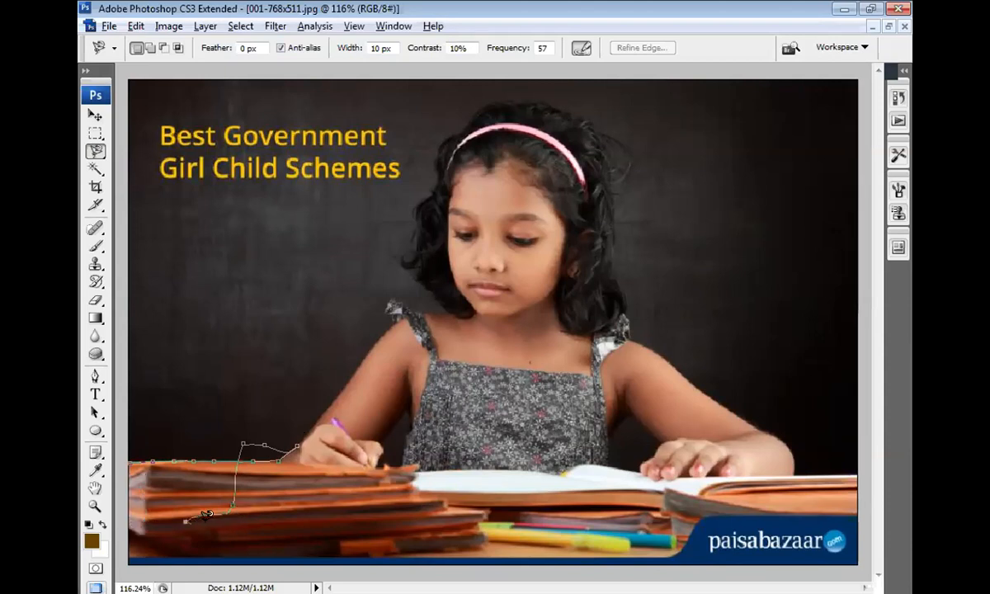
key("Delete")
key("Delete")
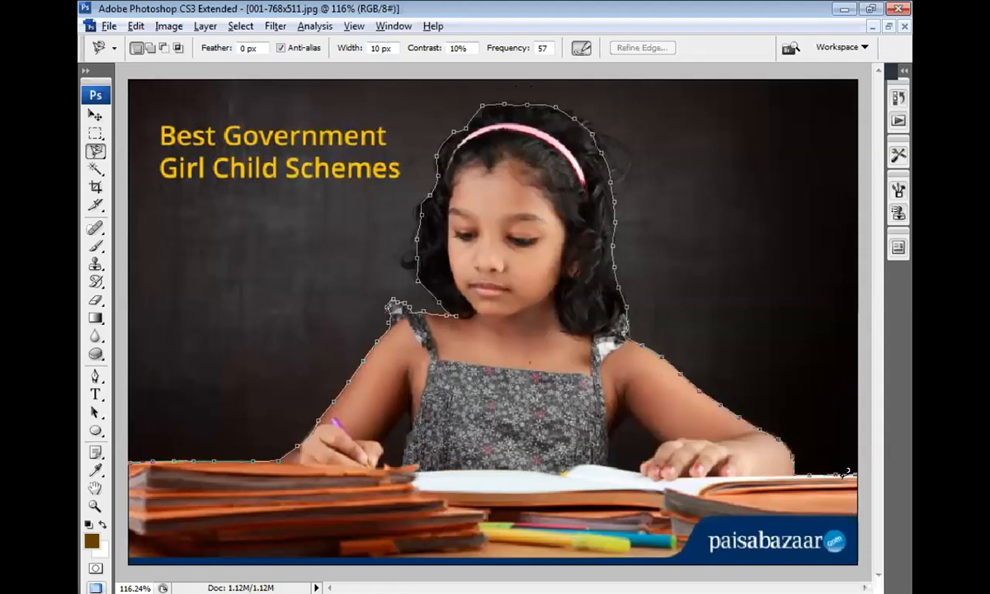
left_click(838, 480, "alt")
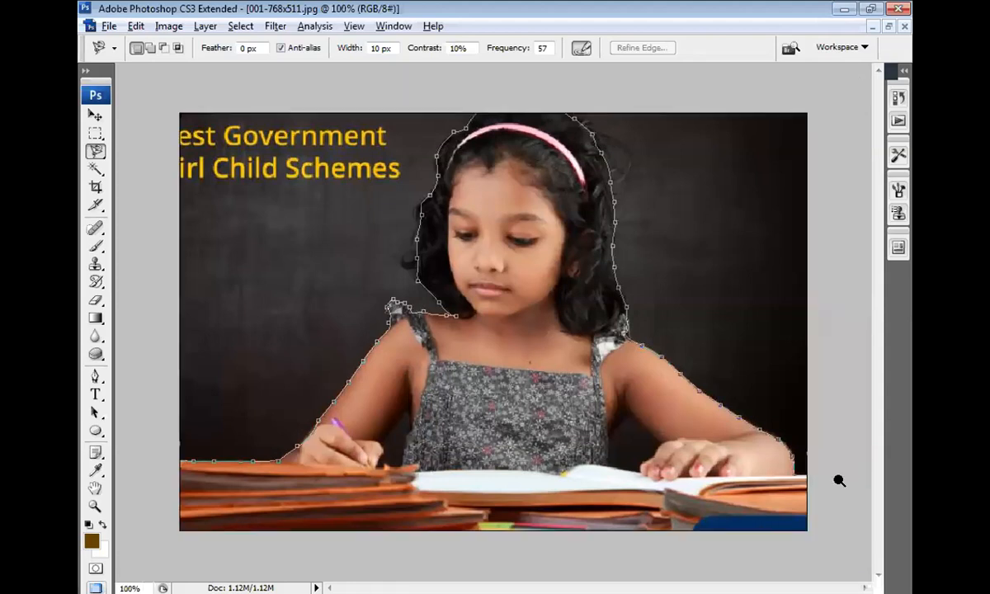
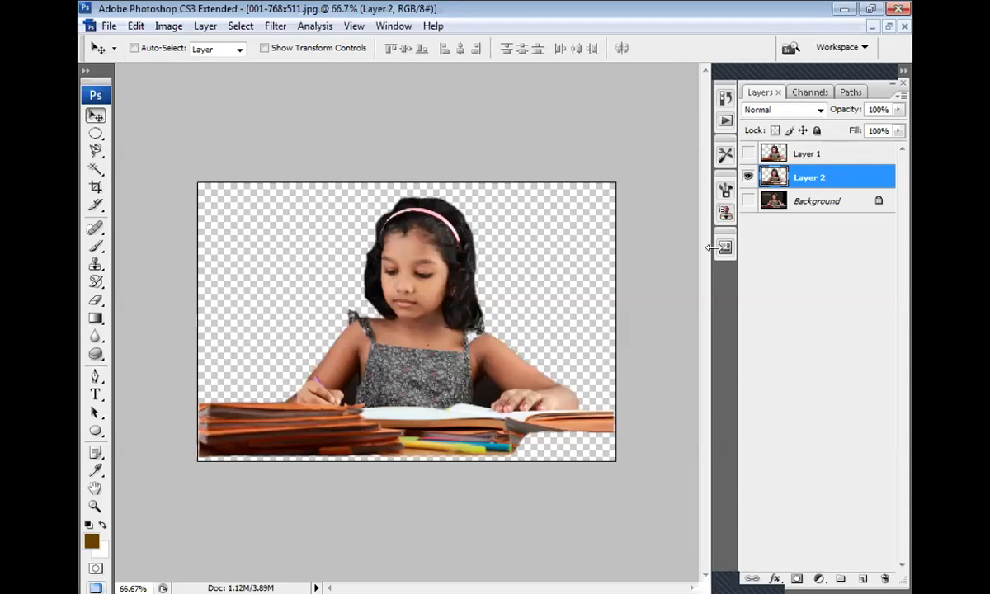
Duplicate Layer 2 with the copy offset up and left of the original girl, and stack the copy below Layer 2
key("ctrl+j")
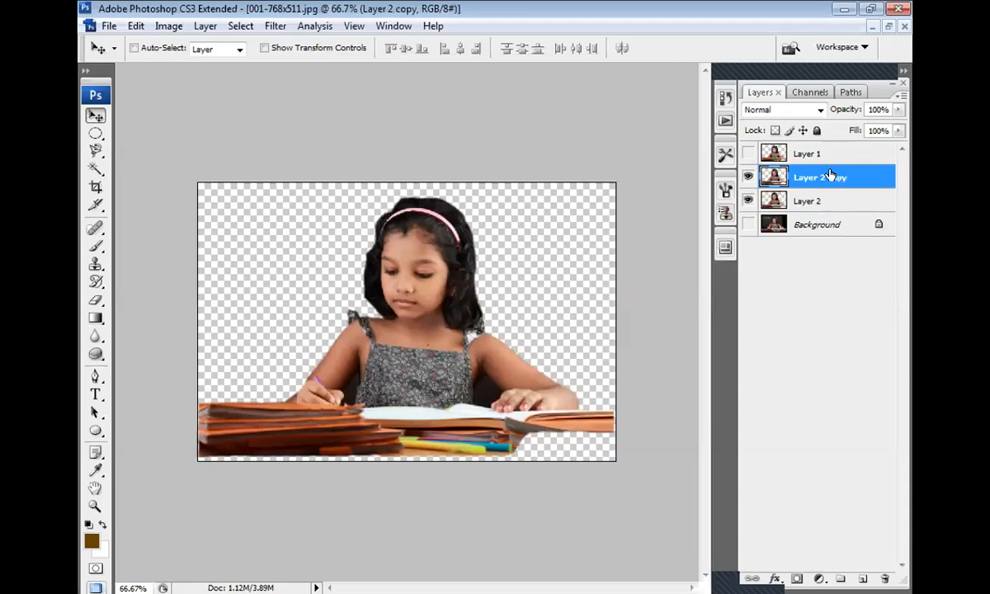
left_click_drag(455, 343, 316, 314)
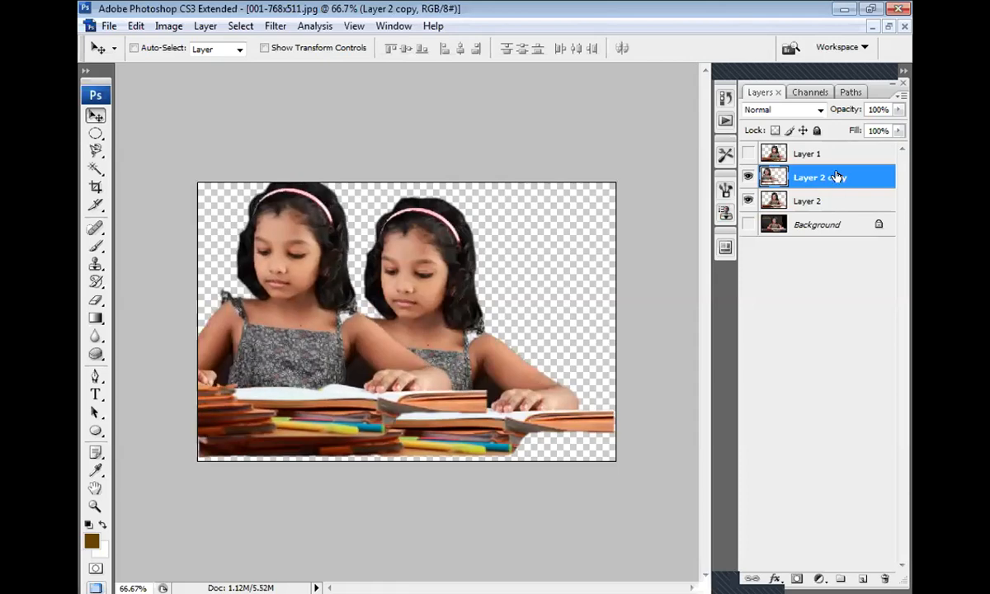
key("alt+comma")
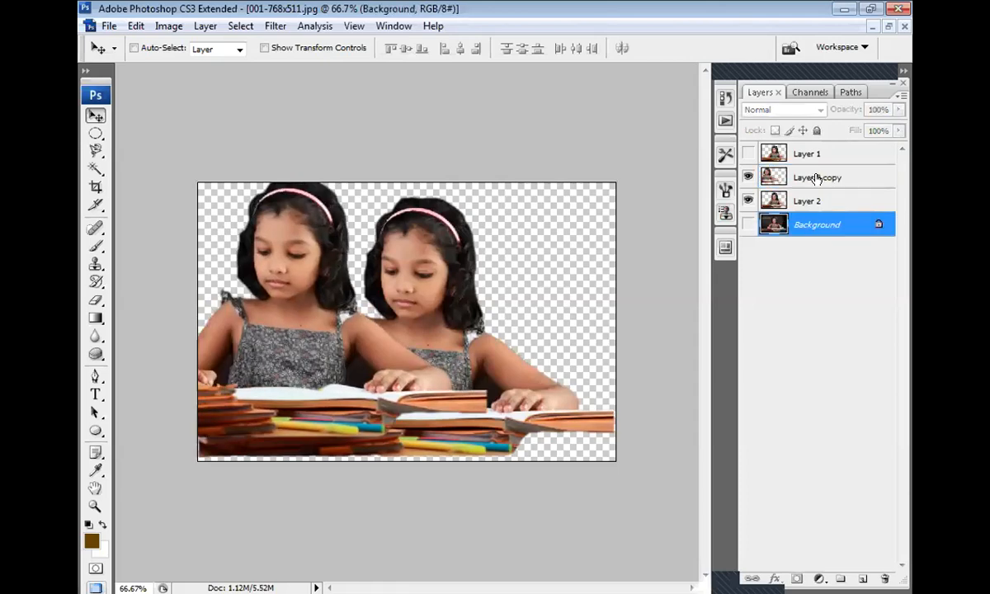
double_click(842, 177)
left_click(853, 182)
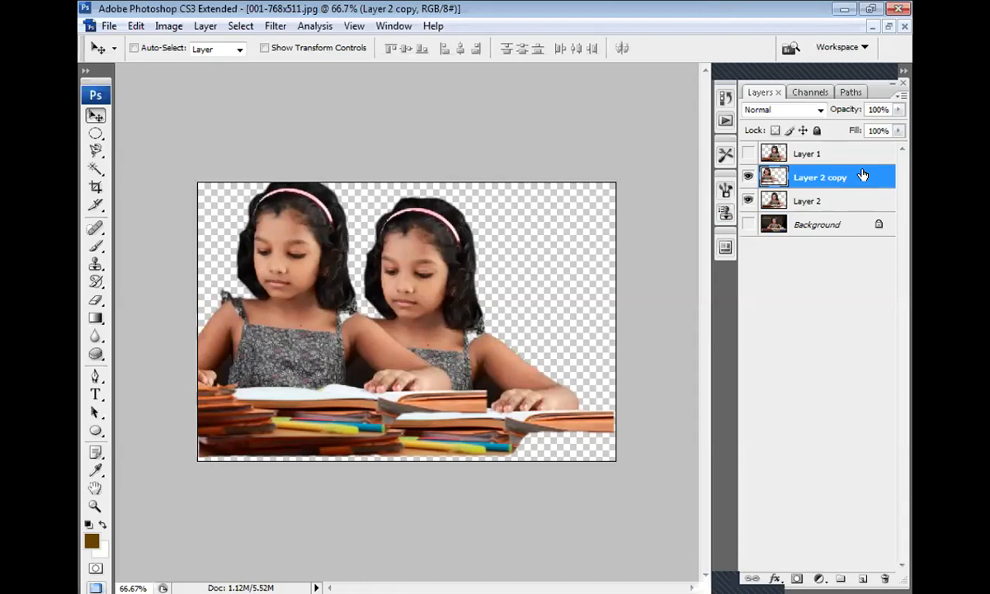
left_click_drag(853, 177, 846, 207)
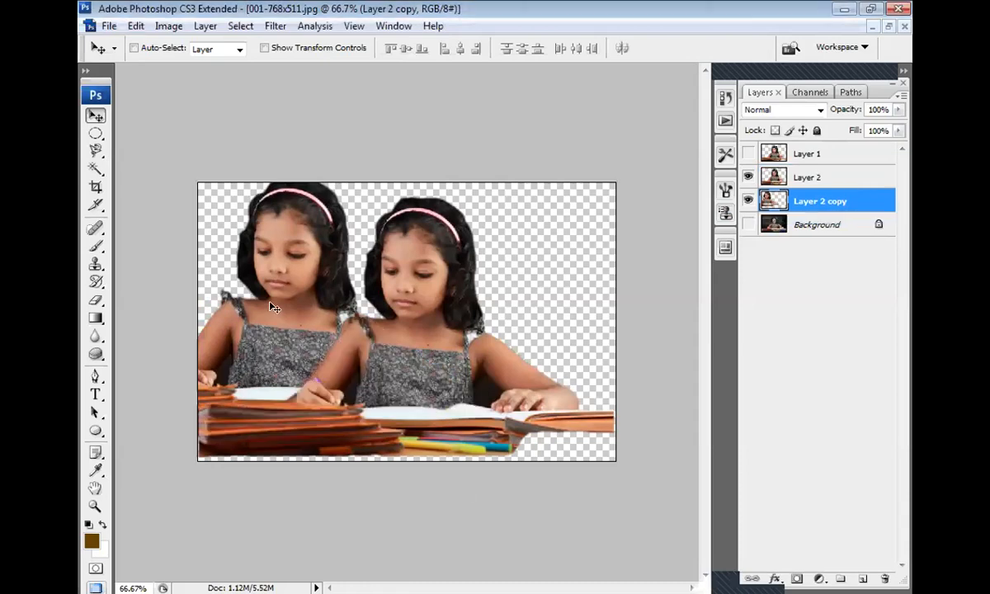
Move Layer 2 copy slightly up, enlarge it to 160.2% width and 142.6% height, and set its opacity to 56%
left_click_drag(272, 307, 273, 280)
key("ctrl+t")
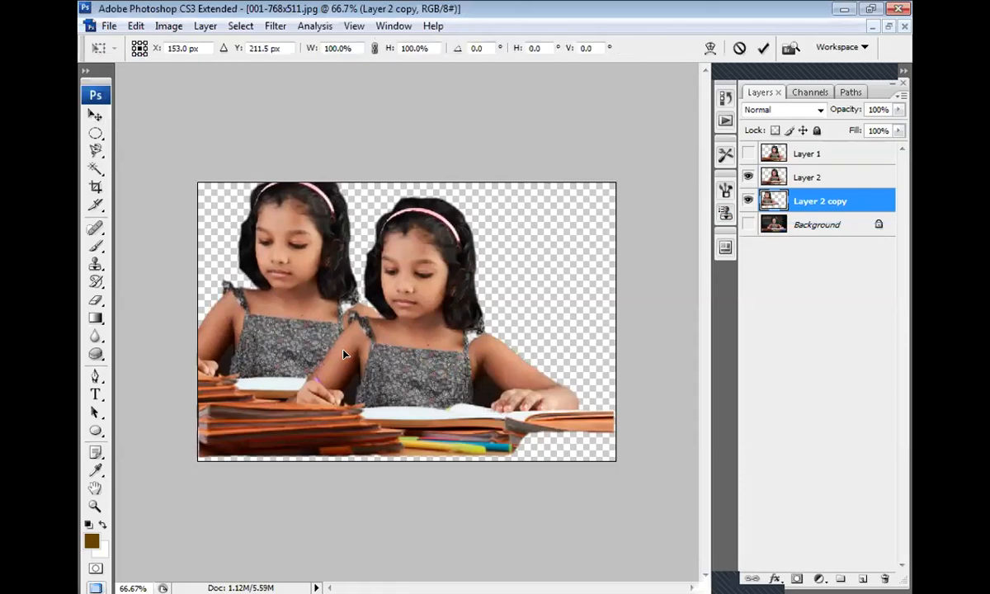
left_click_drag(567, 126, 615, 108)
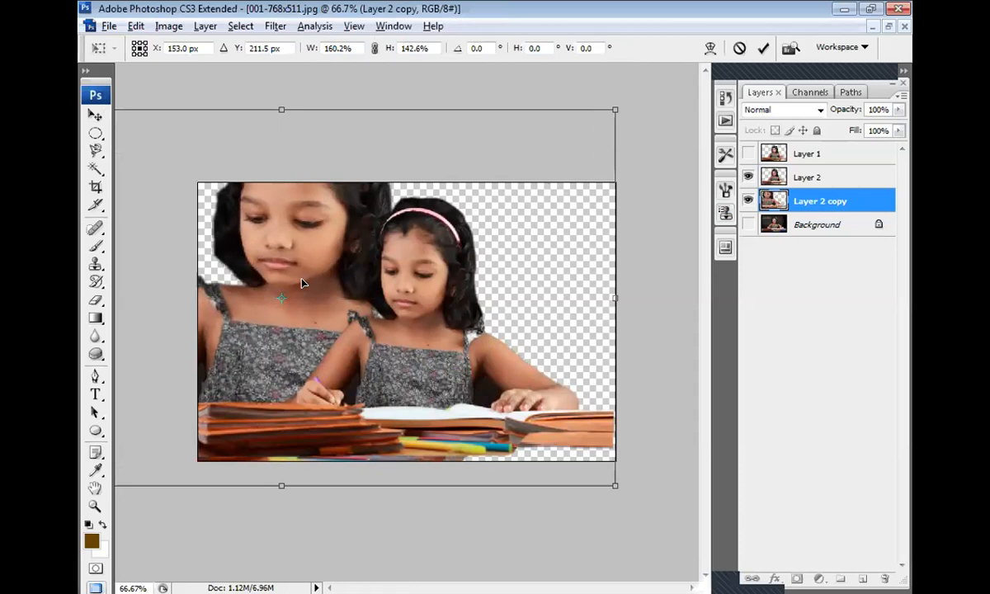
key("Return")
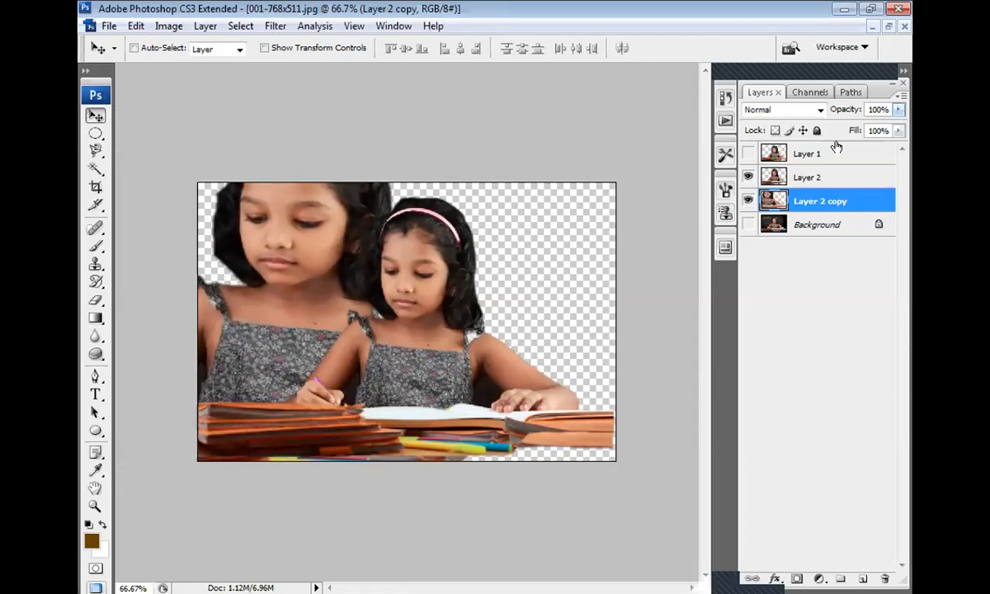
left_click_drag(899, 109, 852, 136)
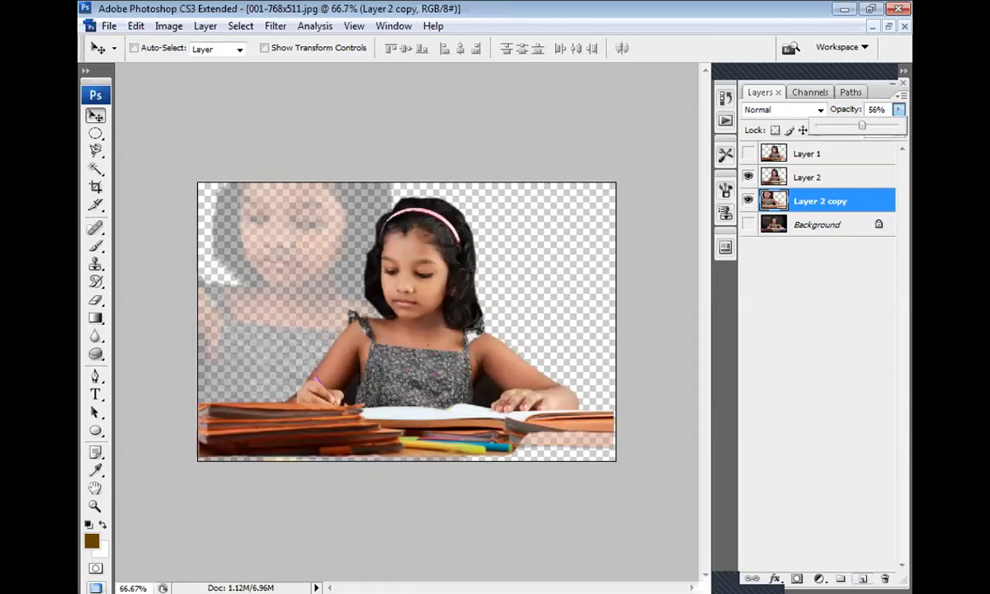
Add an empty layer, move Layer 2 directly above Background, and swap the foreground and background colours
key("ctrl+shift+alt+n")
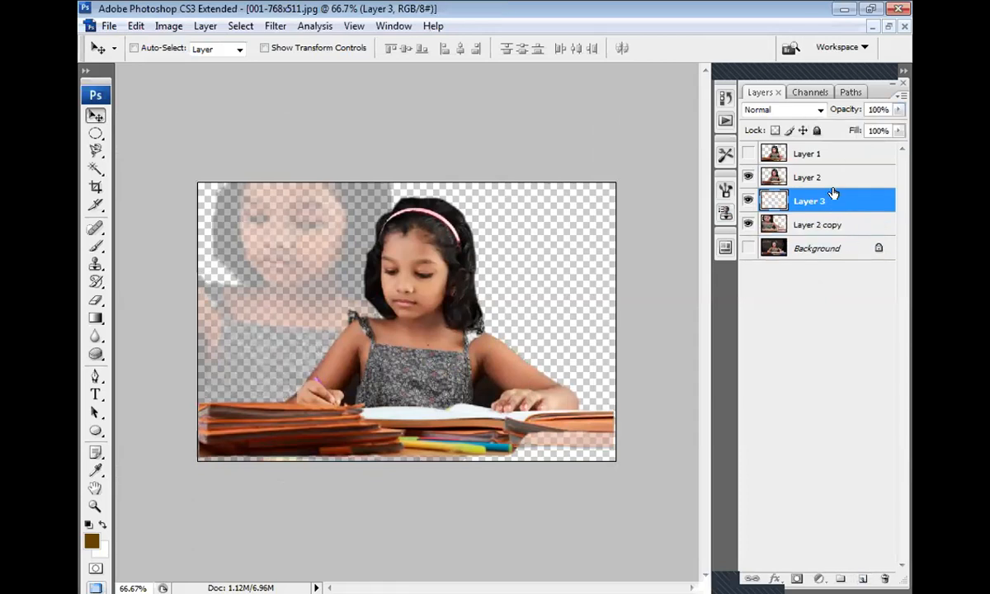
left_click_drag(829, 178, 853, 237)
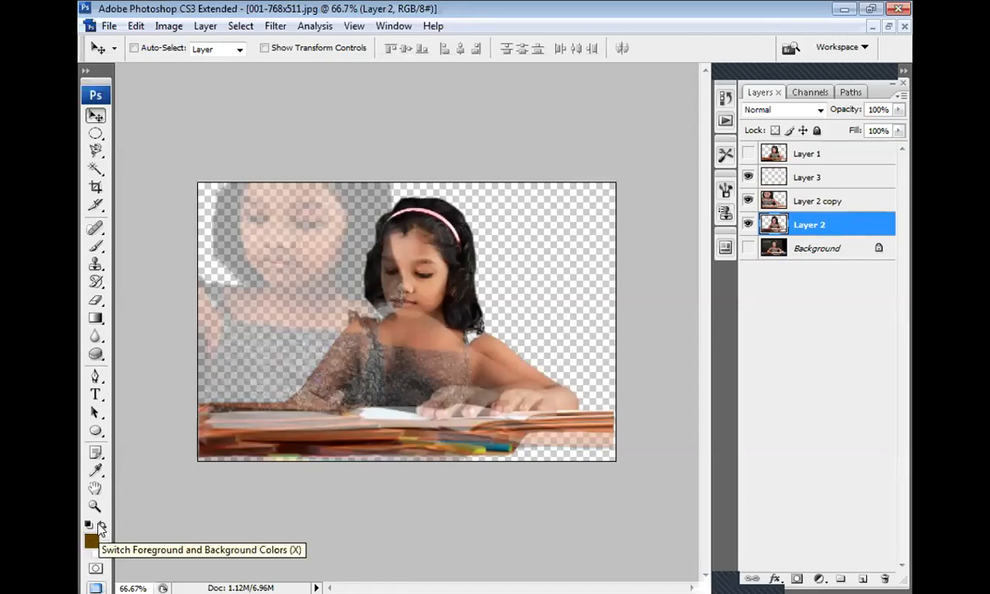
left_click(100, 526)
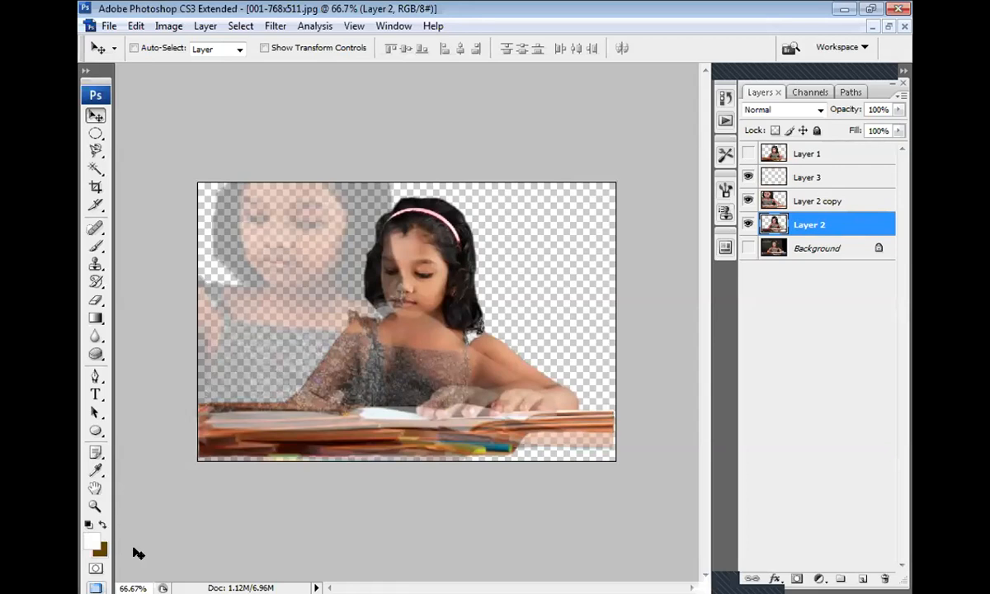
Try filling Layer 2 with the brown background colour, check it with Layer 1 shown and hidden, and undo the fill
key("ctrl+BackSpace")
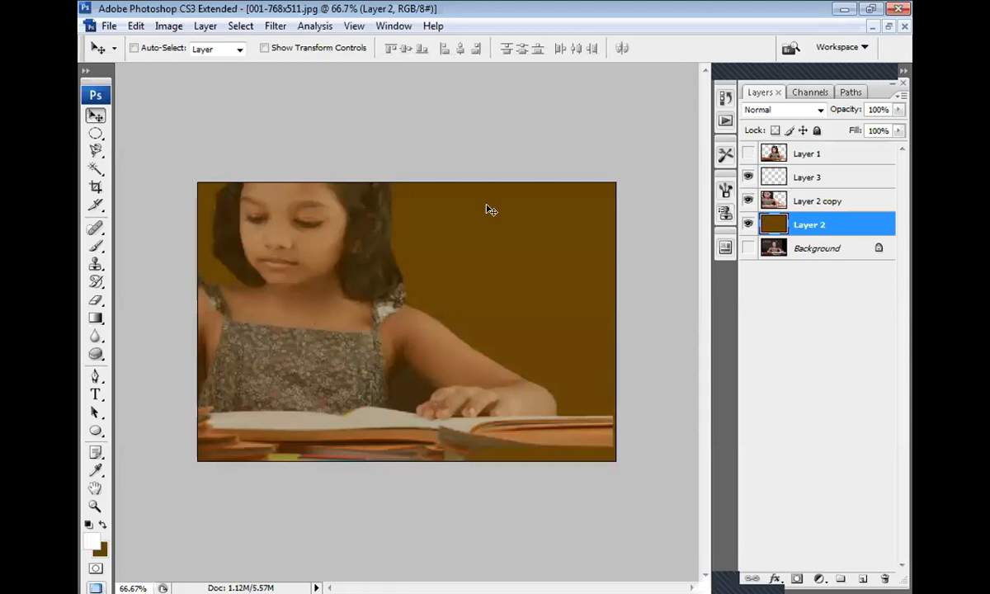
left_click(784, 202)
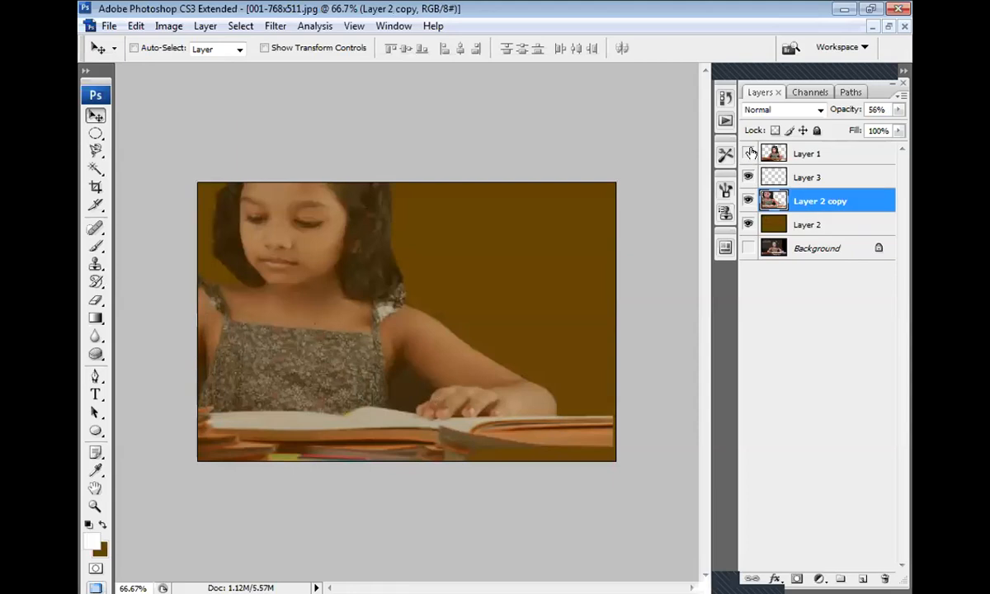
left_click(747, 154)
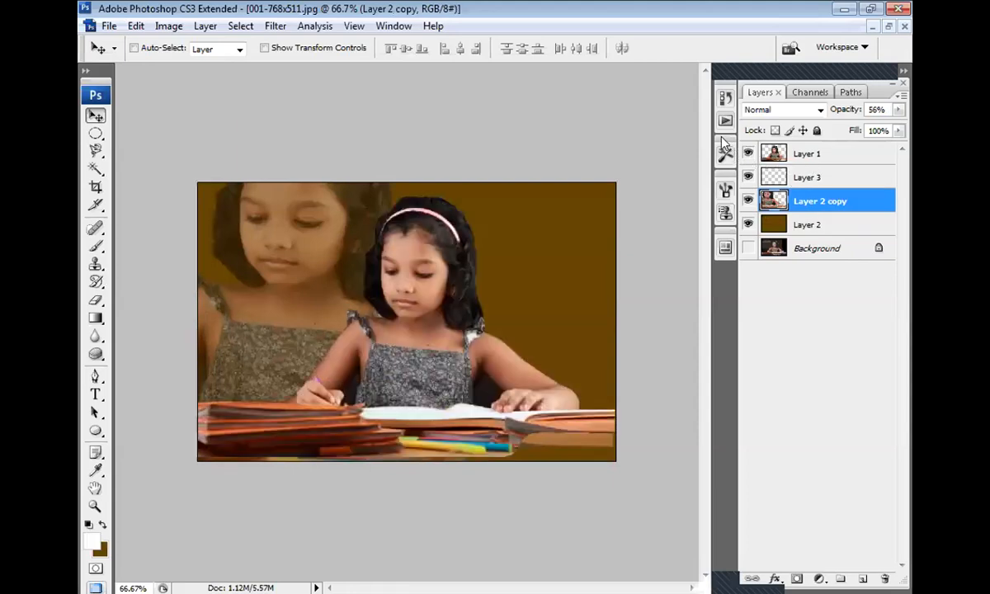
left_click(747, 154)
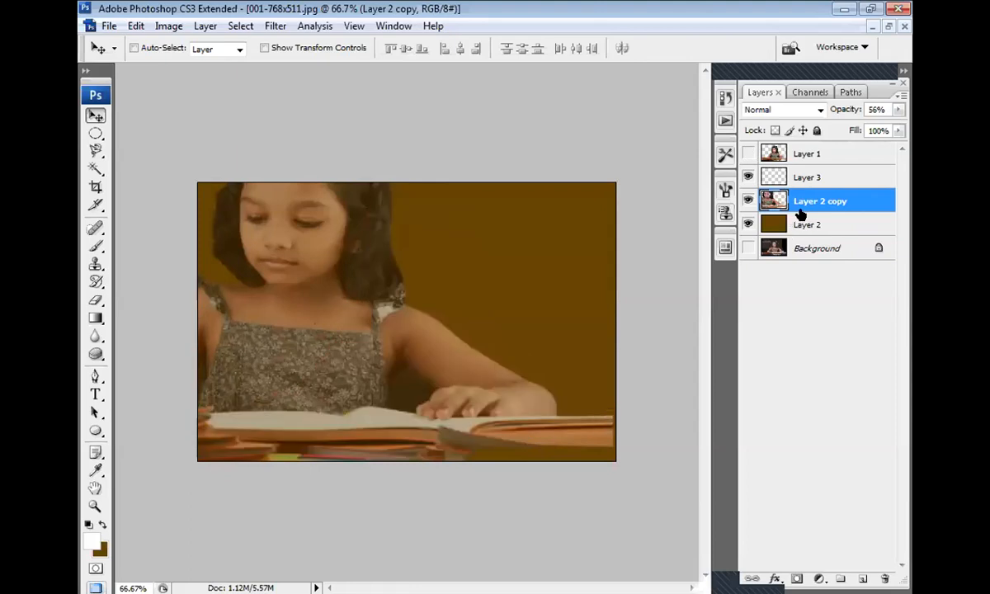
key("ctrl+z")
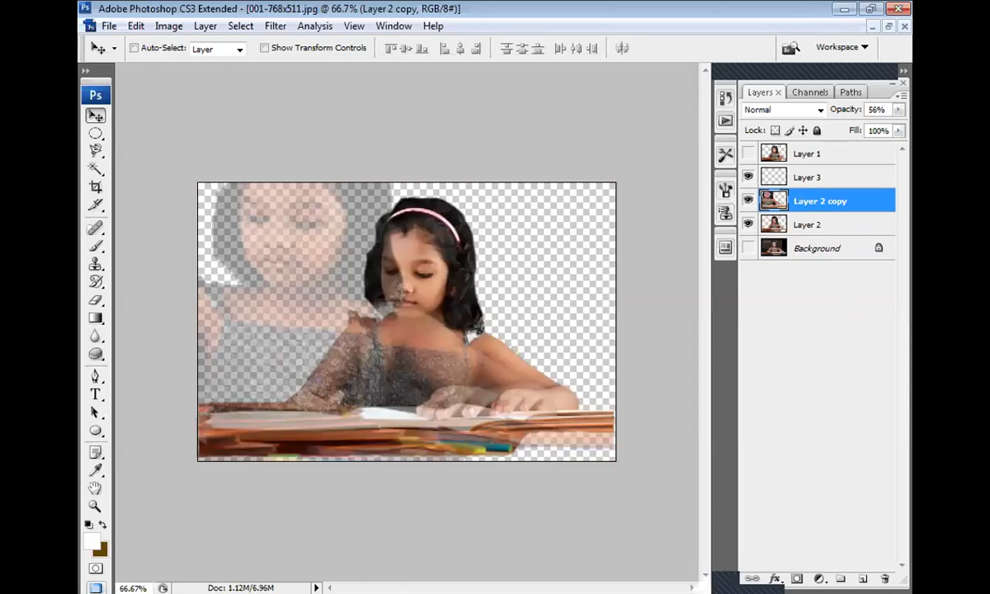
Add a new layer filled with the brown background colour directly above Background, and move Layer 2 copy below Layer 2
key("ctrl+shift+alt+n")
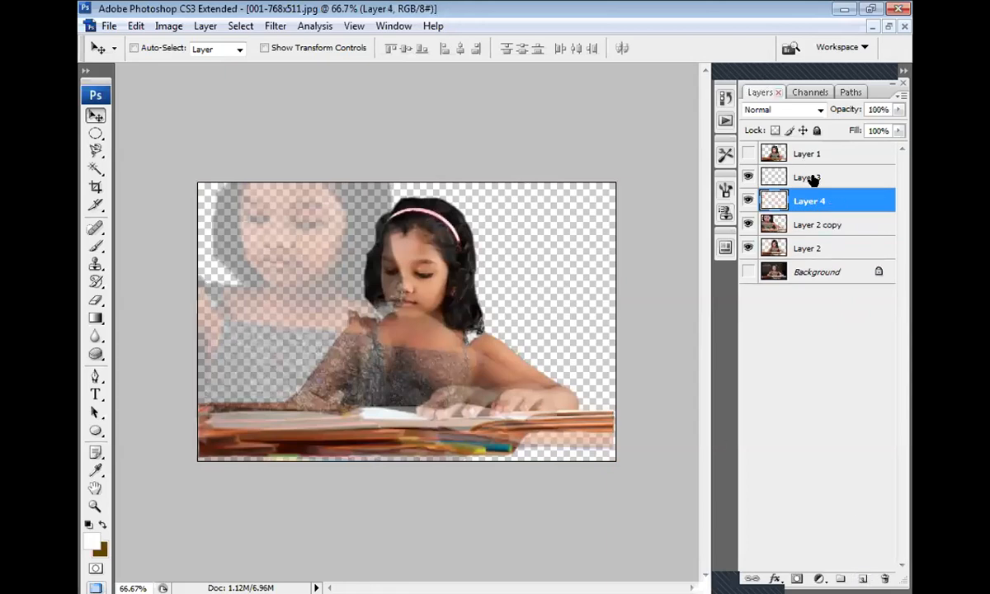
left_click_drag(835, 208, 835, 203)
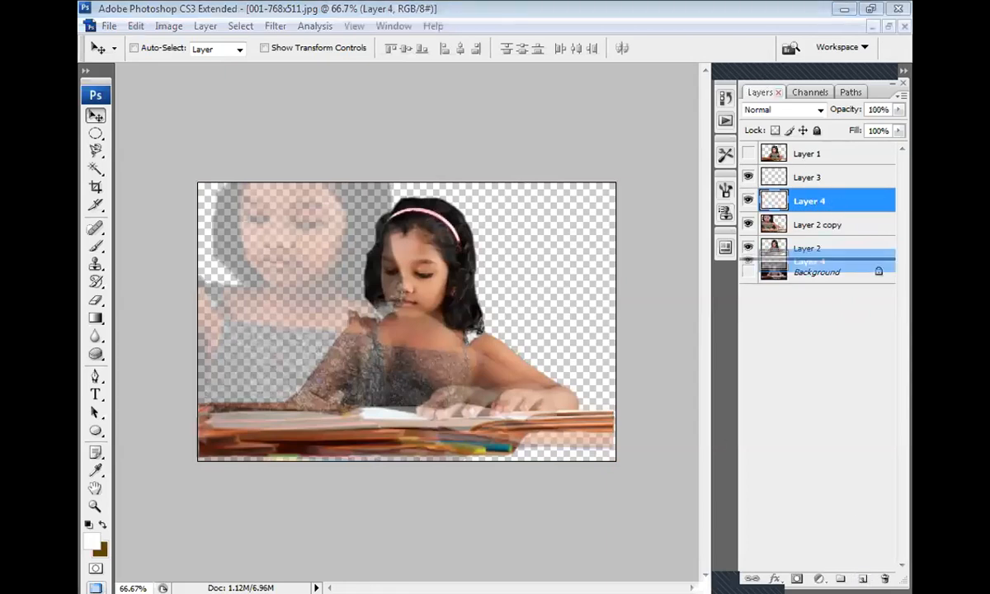
left_click_drag(836, 261, 836, 262)
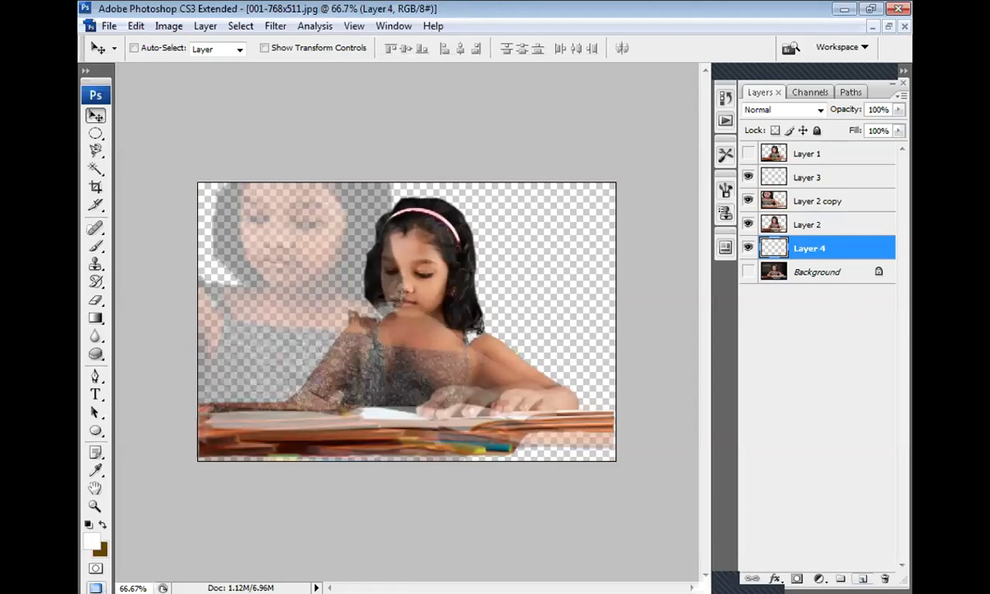
key("ctrl+BackSpace")
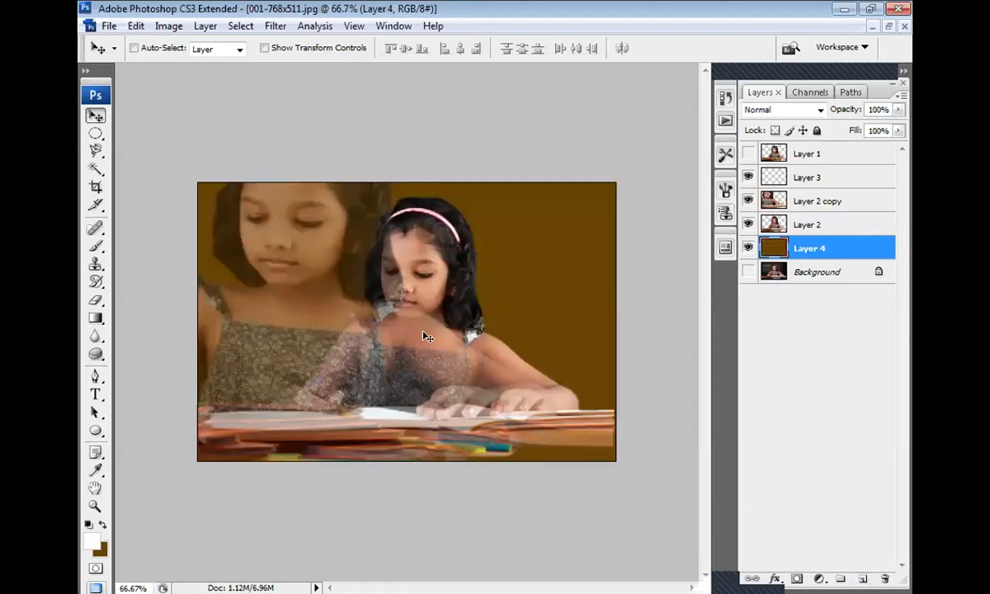
left_click(807, 198)
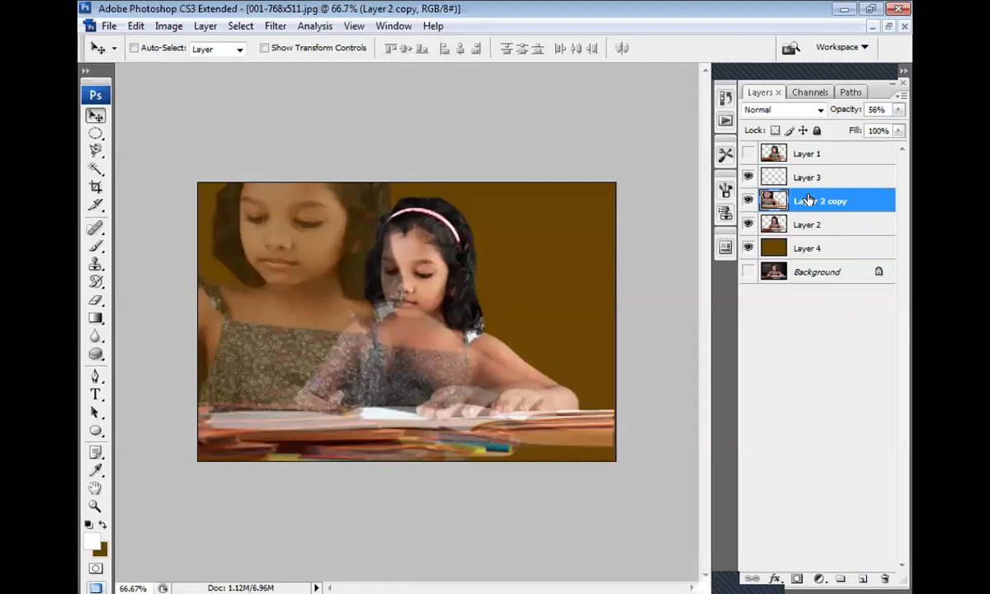
left_click_drag(809, 221, 809, 235)
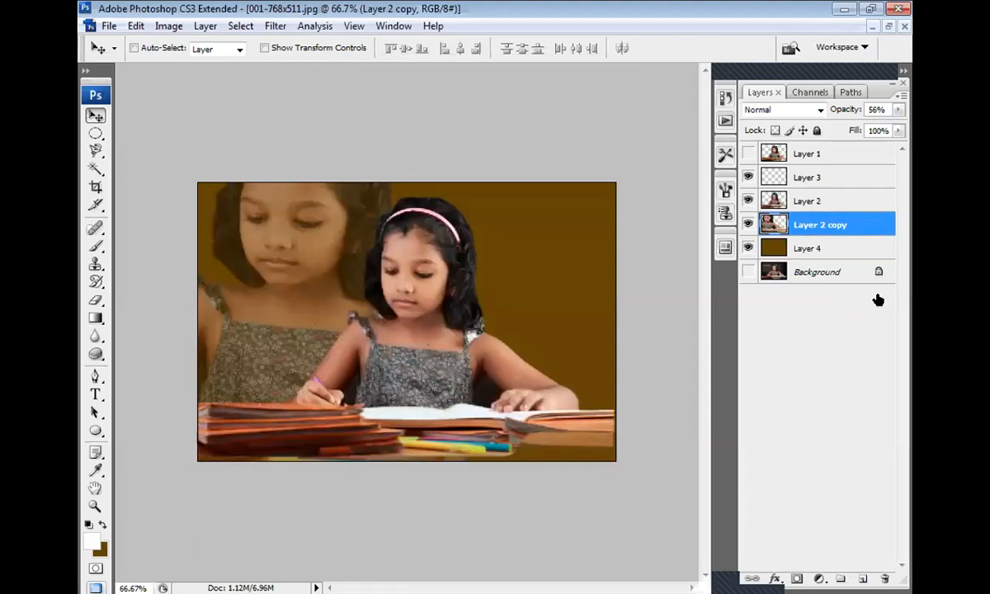
Lower the opacity of Layer 2 copy, first trying 40% and settling on 30%, and select Layer 2
type("40")
key("Return")
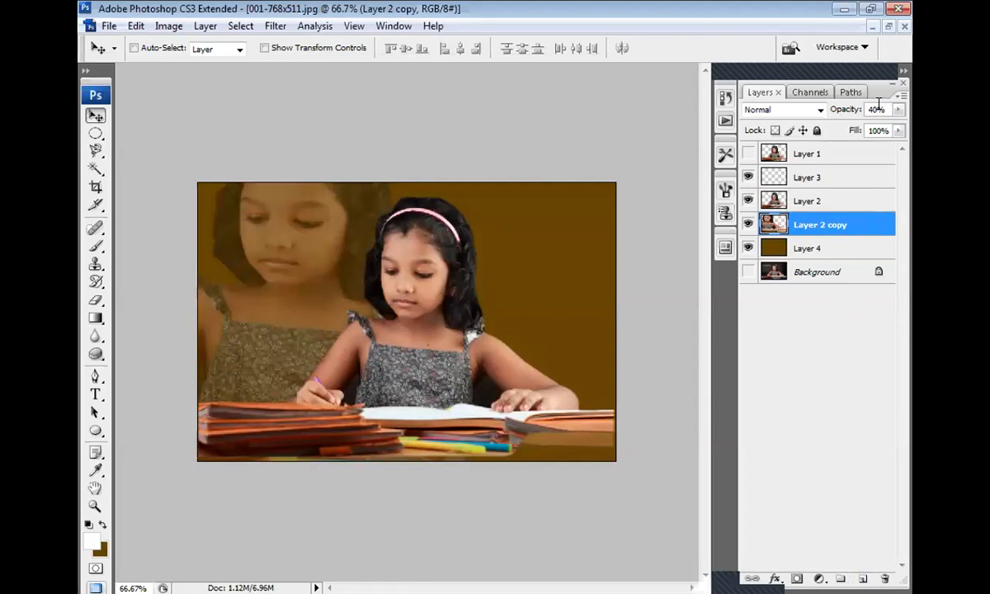
left_click_drag(877, 108, 839, 115)
type("30")
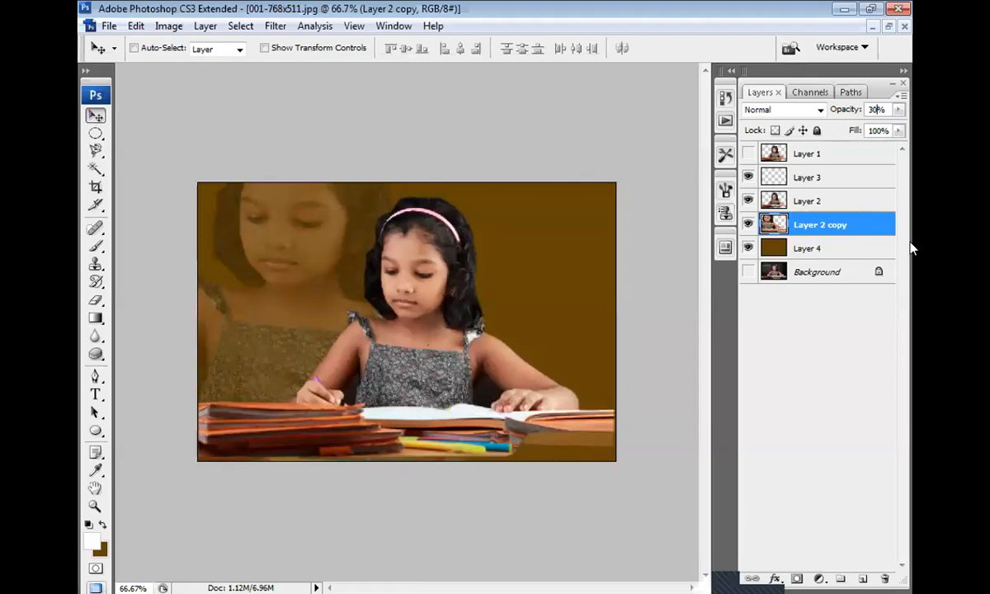
left_click(809, 202)
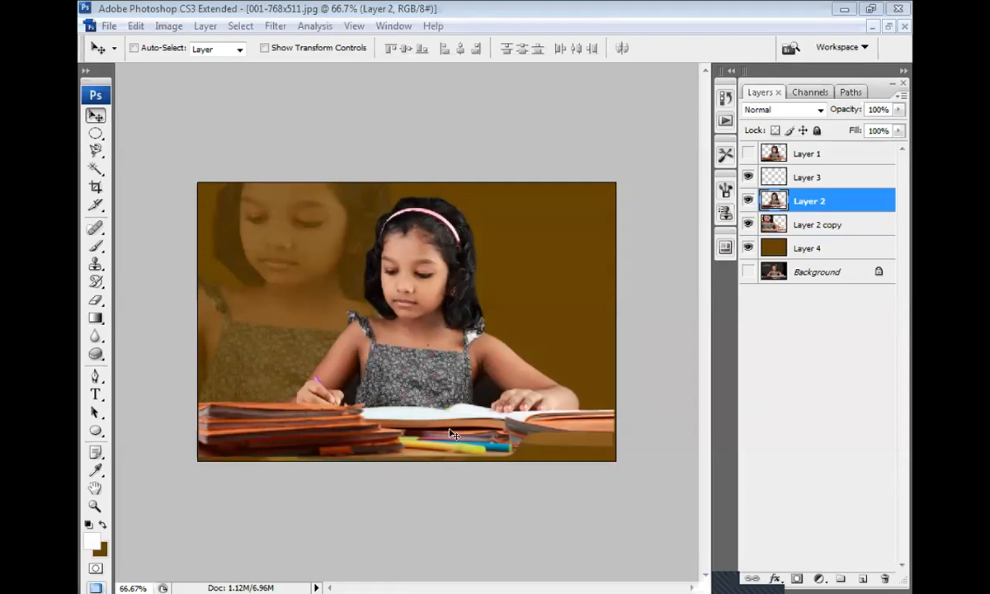
Open assignment.psd and assignment1.psd together from New folder, and return to the 001-768x511.jpg document
double_click(464, 123)
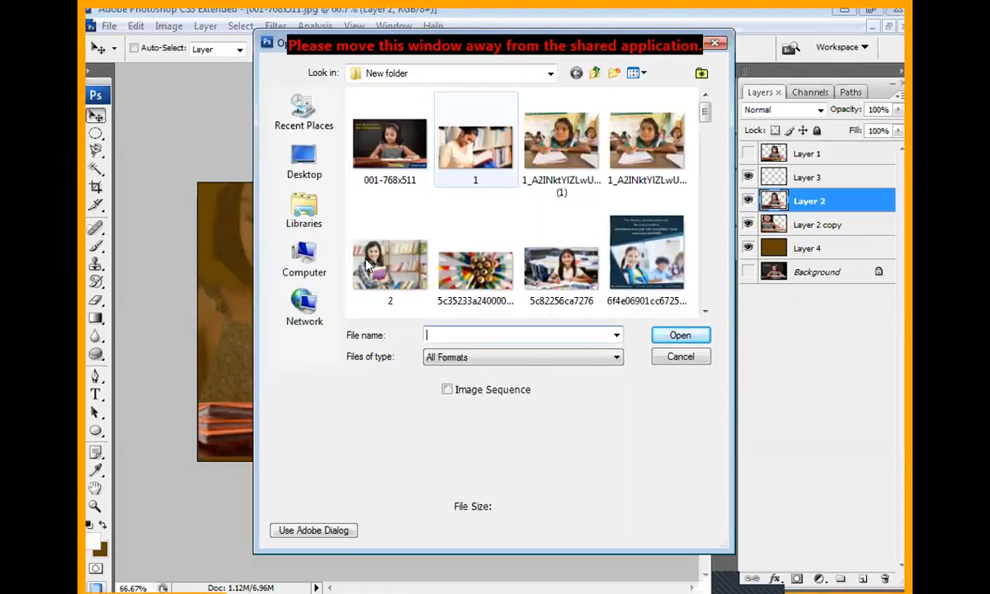
left_click(704, 312)
left_click(704, 311)
left_click(705, 312)
left_click(704, 311)
left_click(704, 311)
left_click(705, 312)
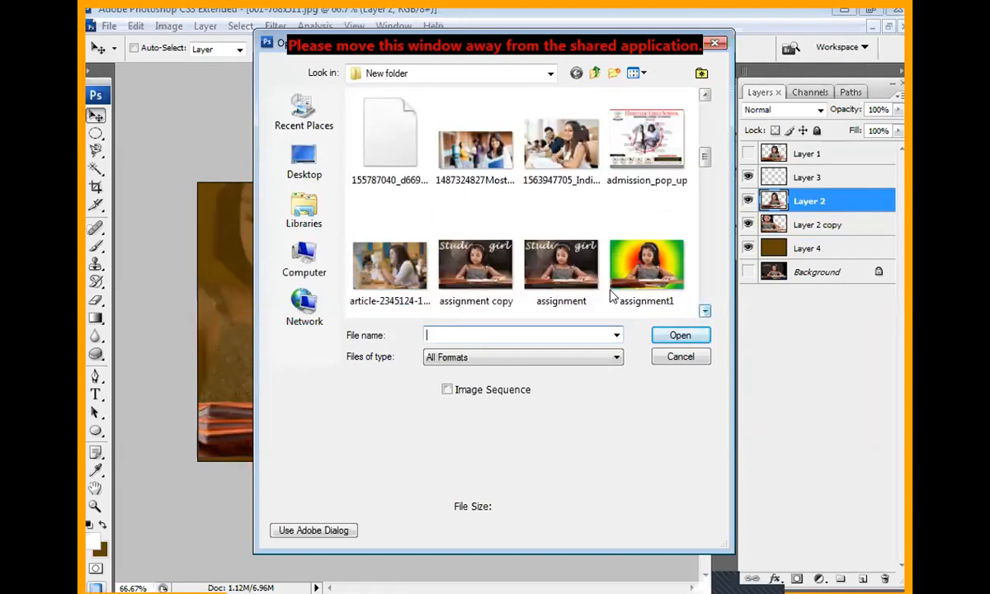
left_click(541, 264)
left_click(647, 264, "ctrl")
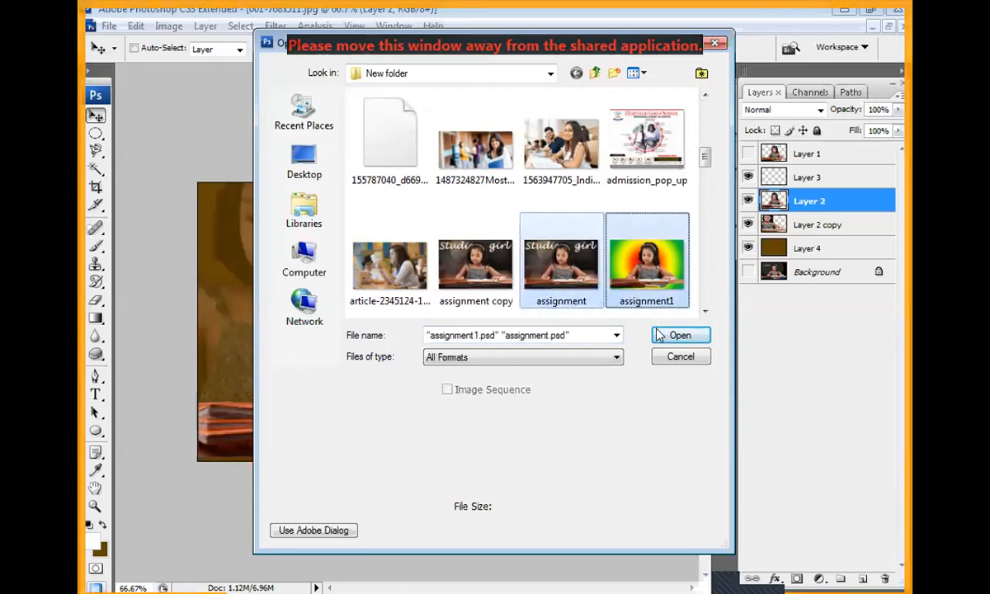
left_click(660, 335)
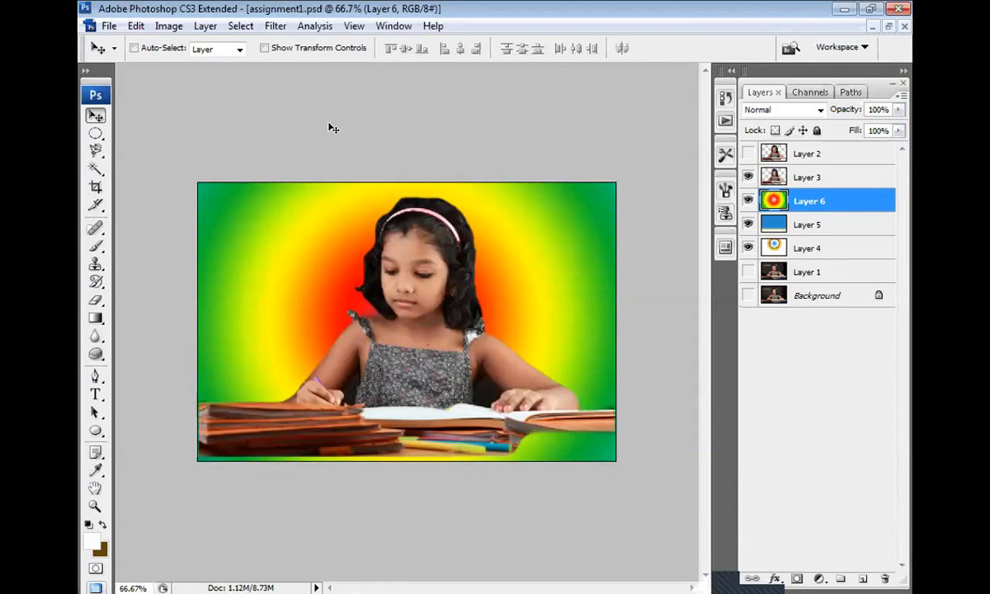
key("ctrl+Tab")
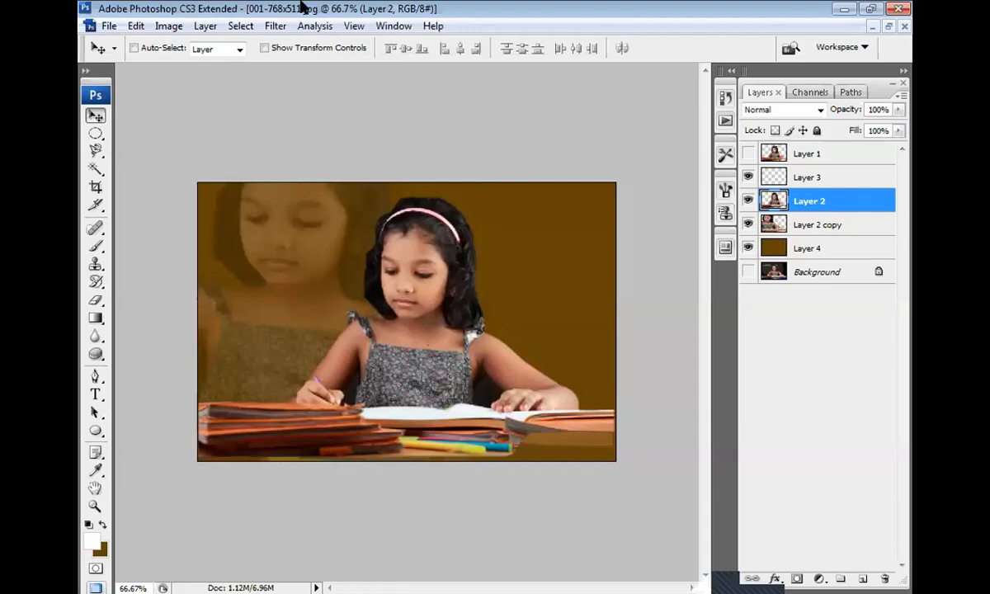
Go through the layers, check the empty Layer 3 by hiding and showing it, and delete it
left_click(807, 257)
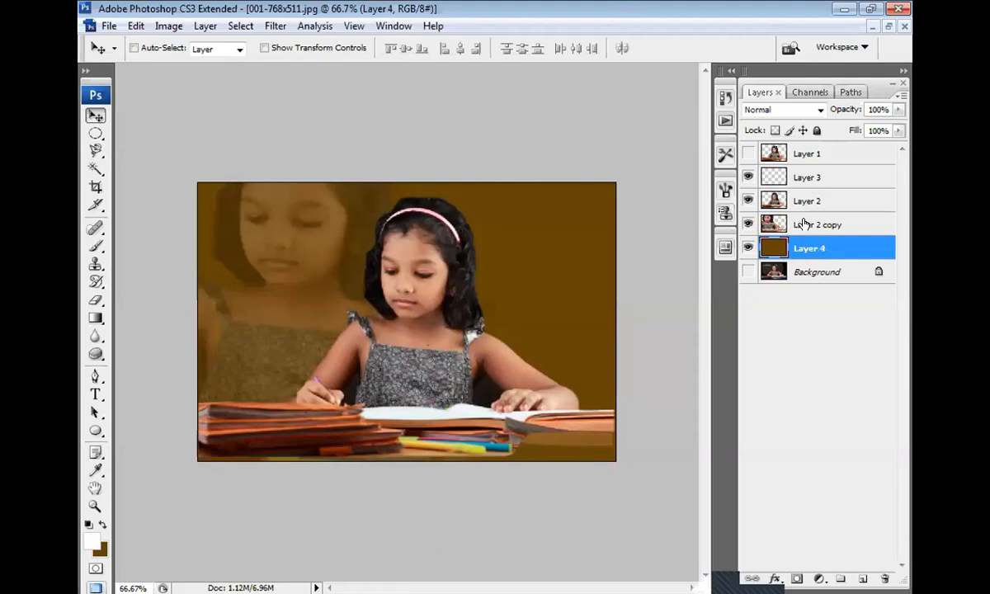
left_click(804, 224)
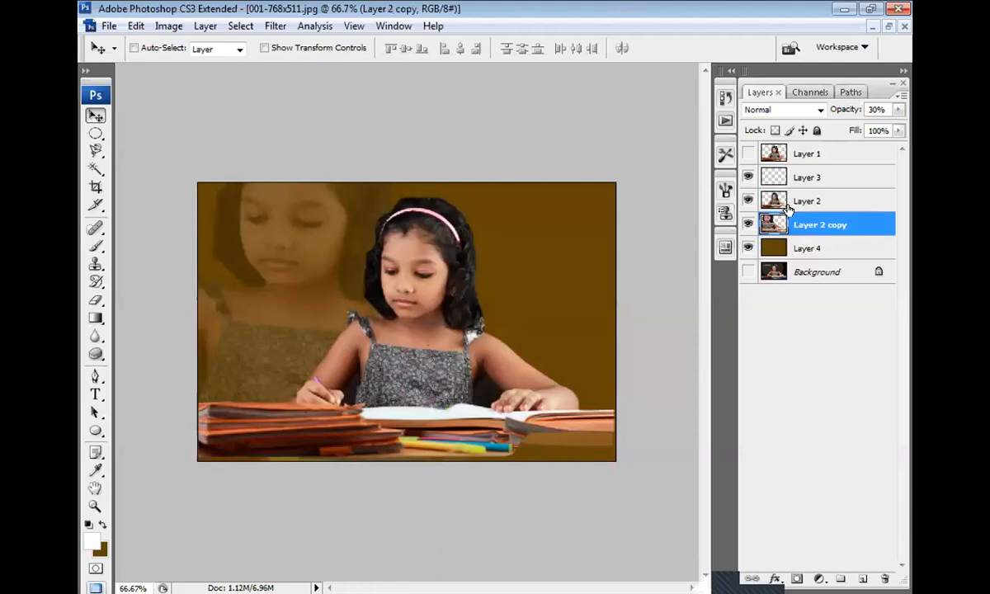
left_click(799, 203)
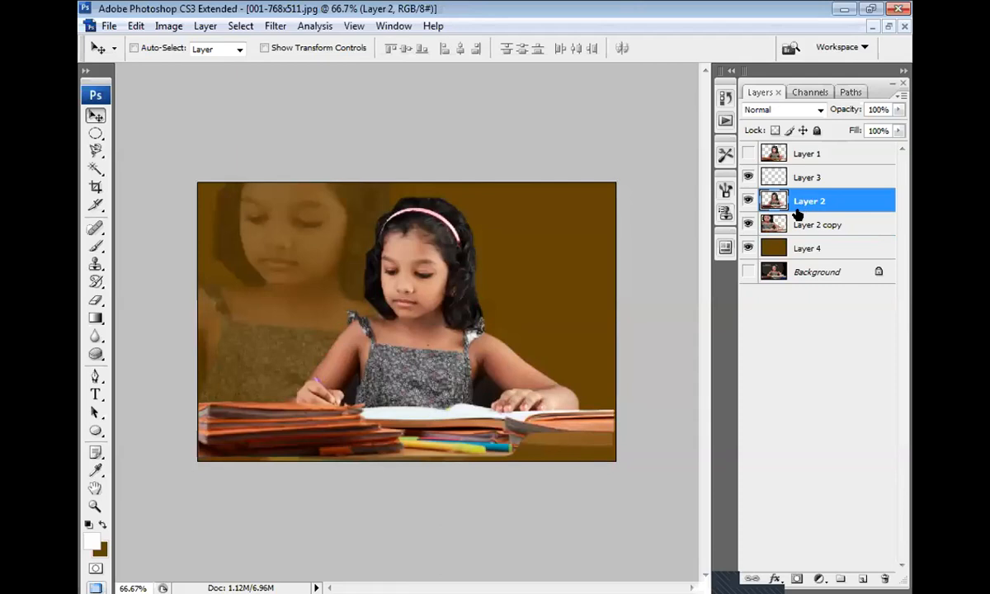
left_click(817, 177)
left_click(746, 178)
left_click(747, 177)
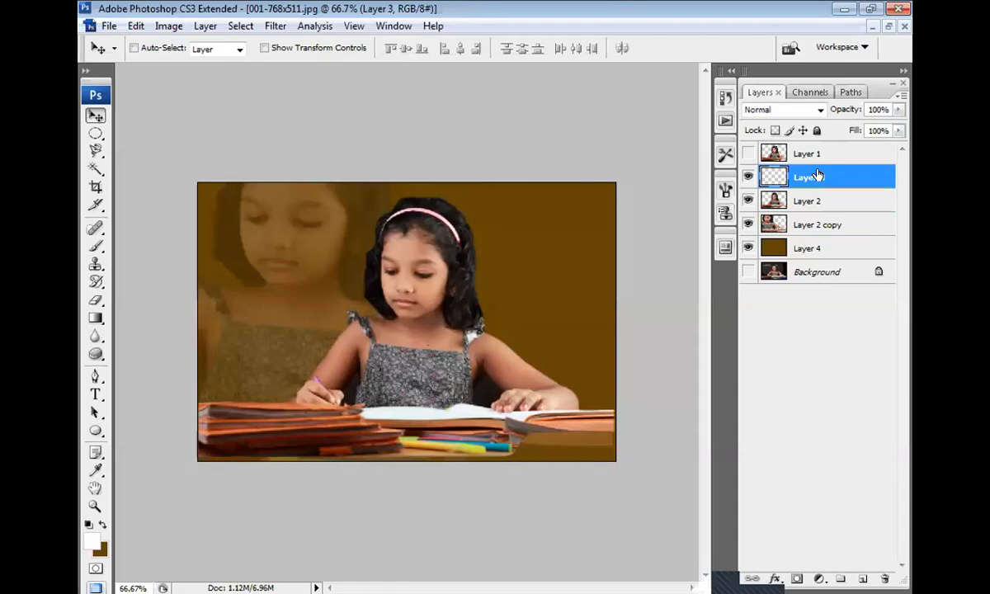
key("h")
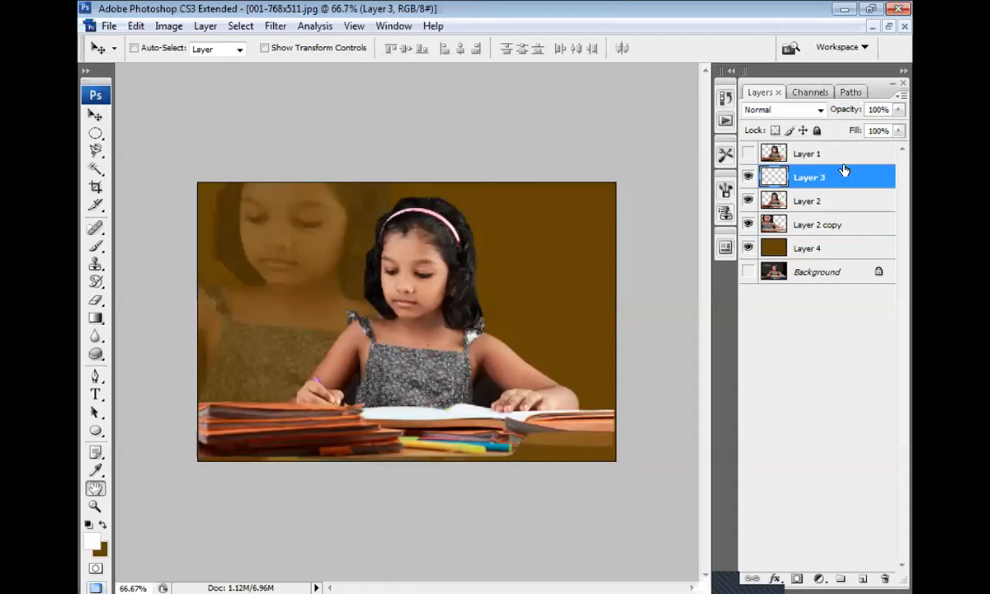
double_click(850, 188)
key("Escape")
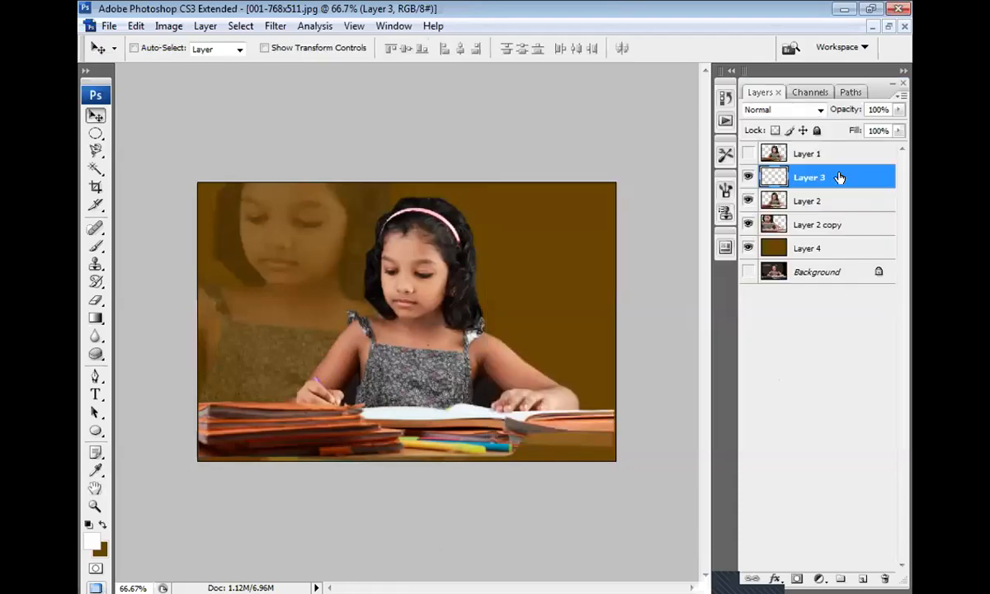
key("h")
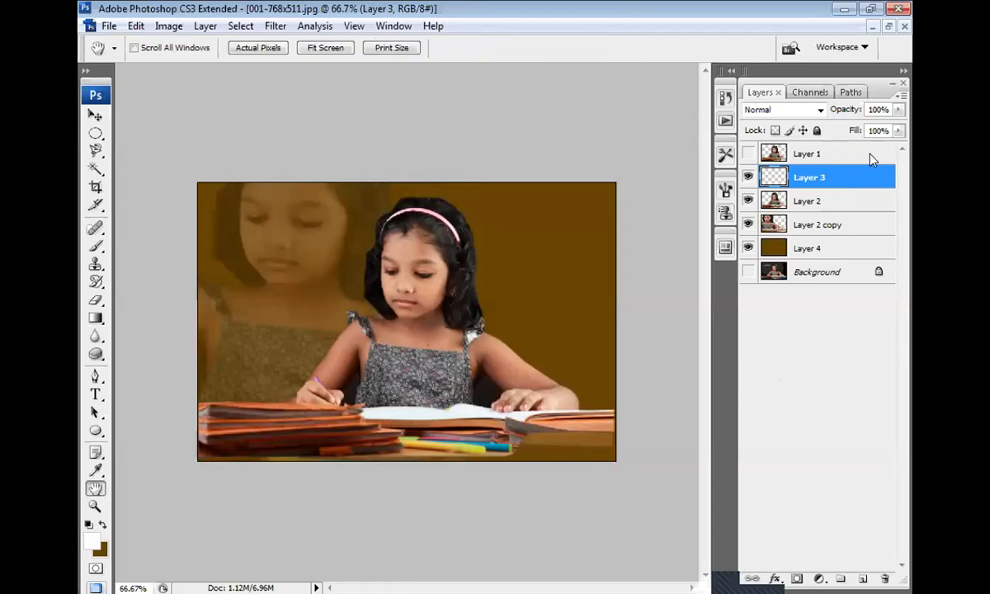
double_click(850, 177)
key("Escape")
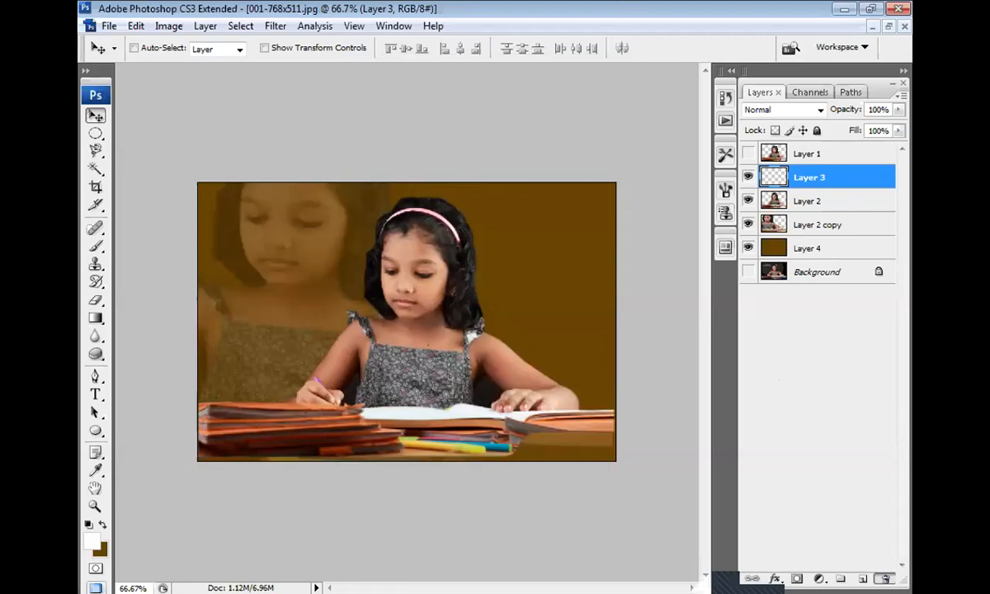
left_click(884, 579)
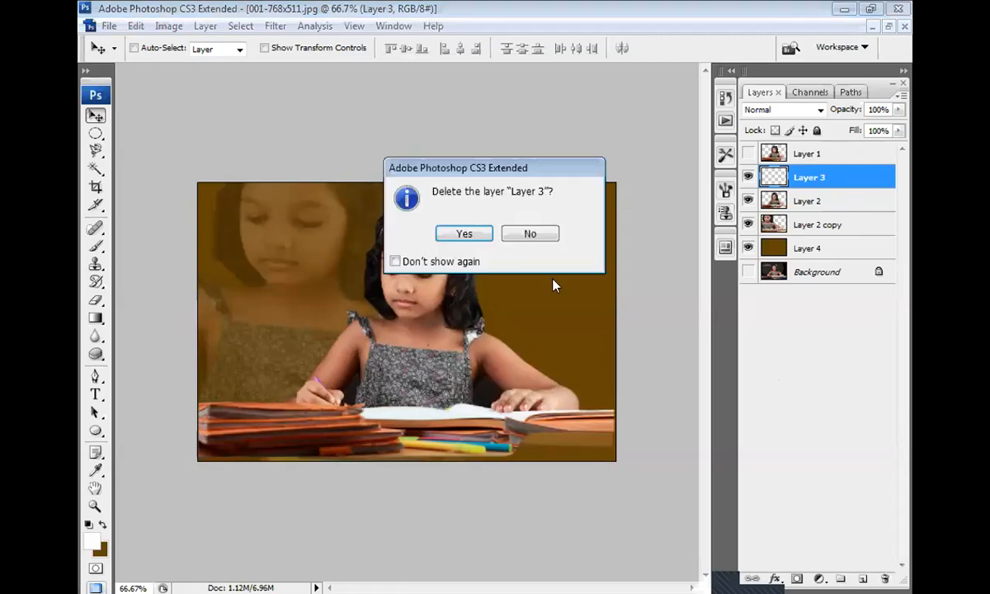
left_click(459, 236)
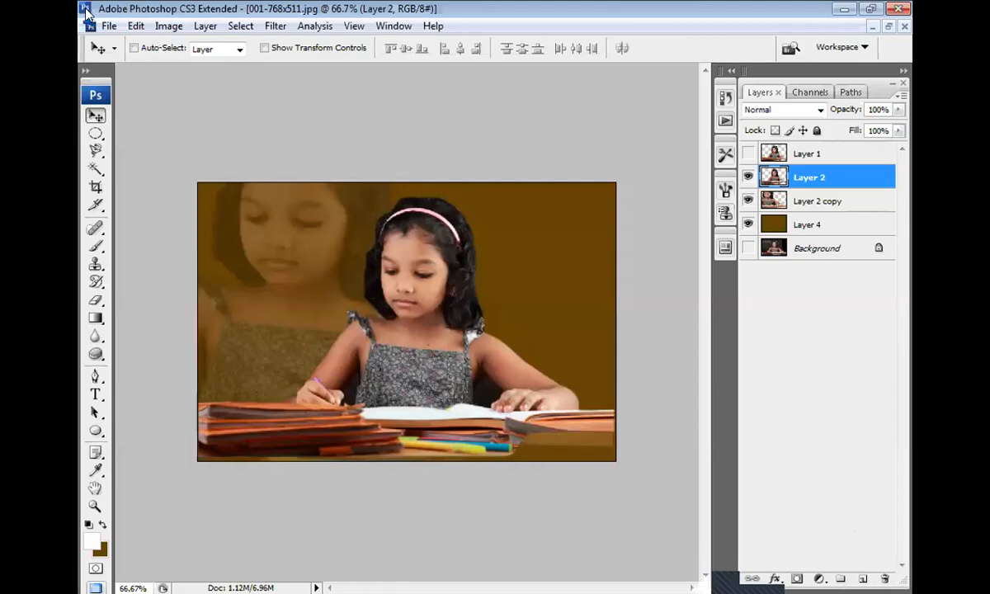
Save the layered composition in Photoshop format as assignment3_psd in New folder, with Maximize compatibility on
left_click(108, 26)
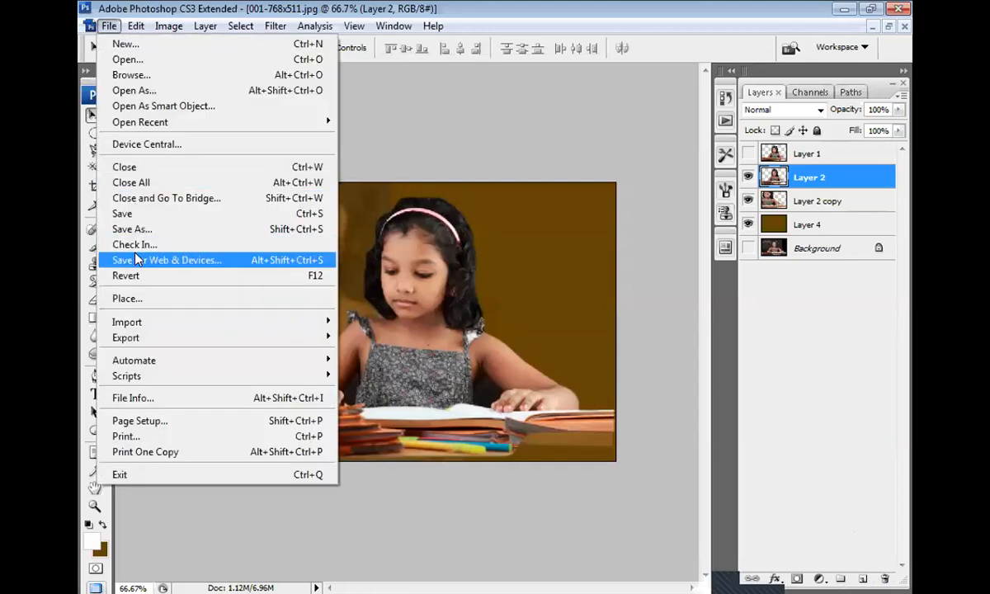
left_click(124, 214)
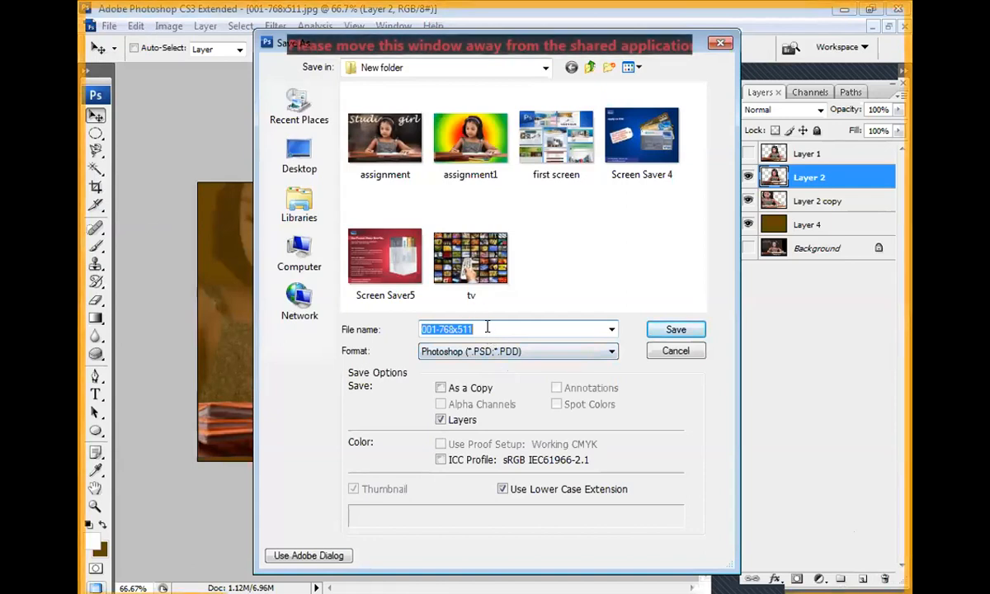
type("a")
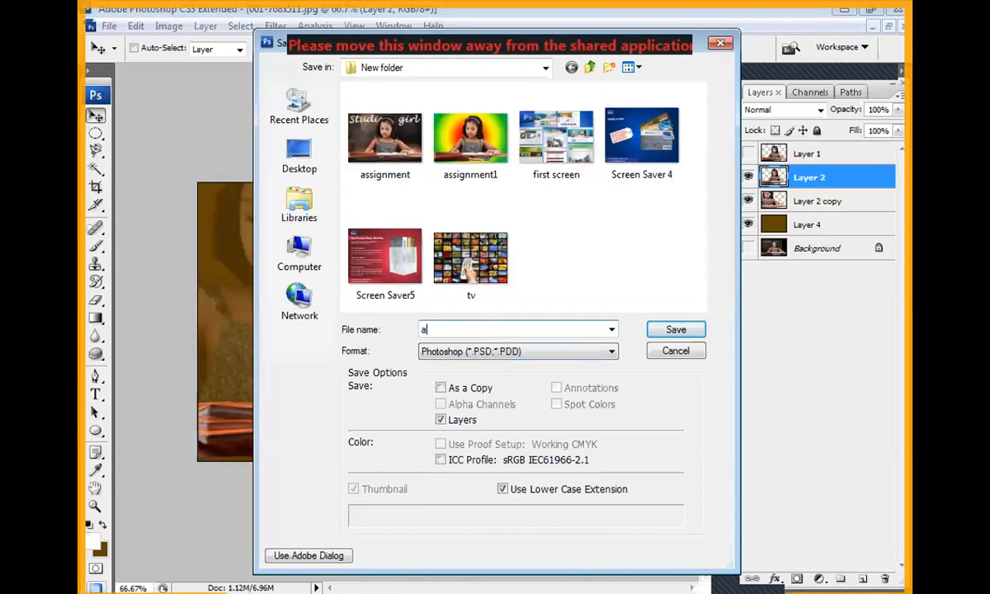
type("ssignment")
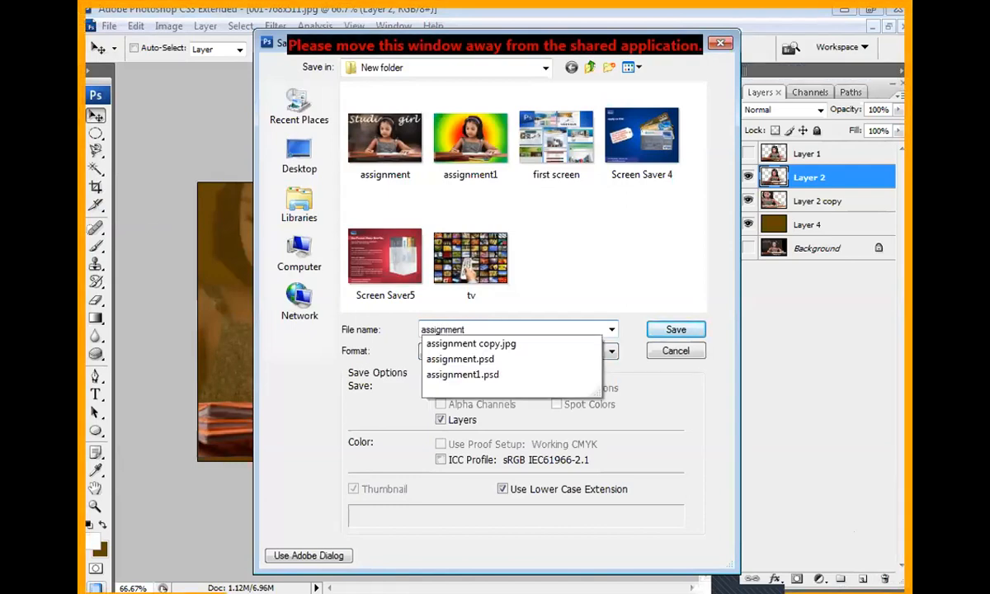
type("_psd")
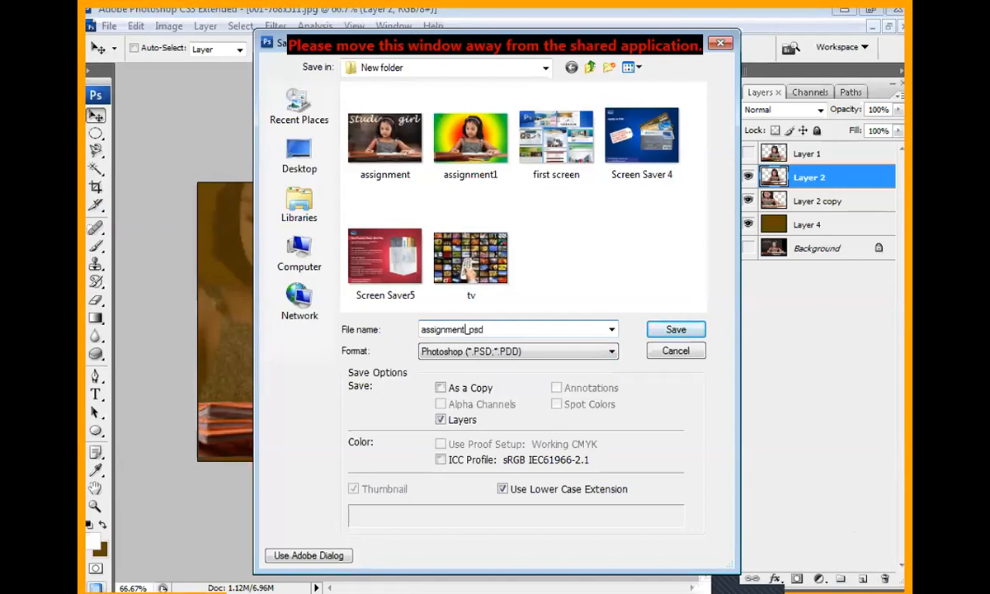
left_click(468, 329)
type("3")
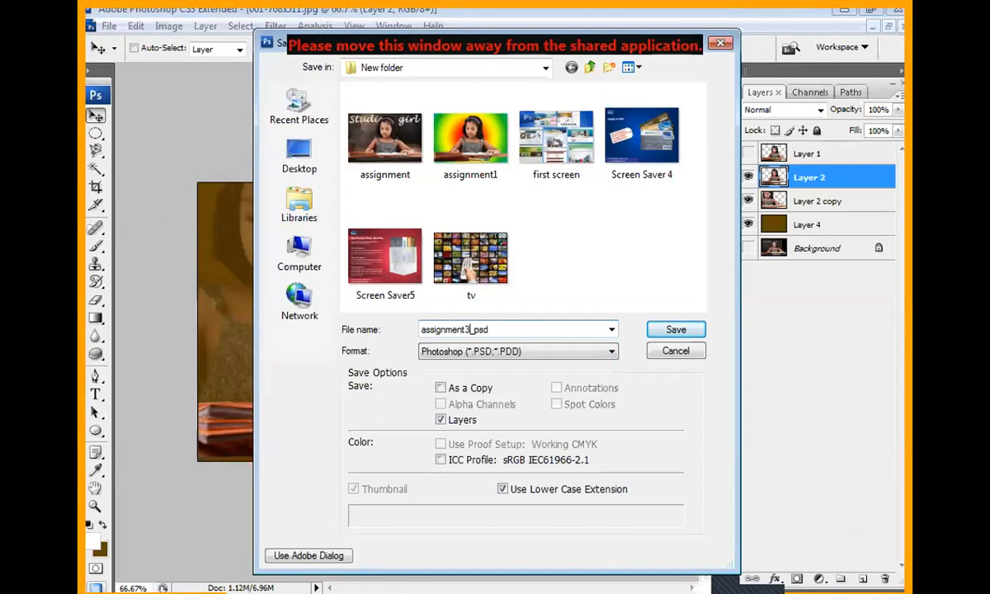
key("Return")
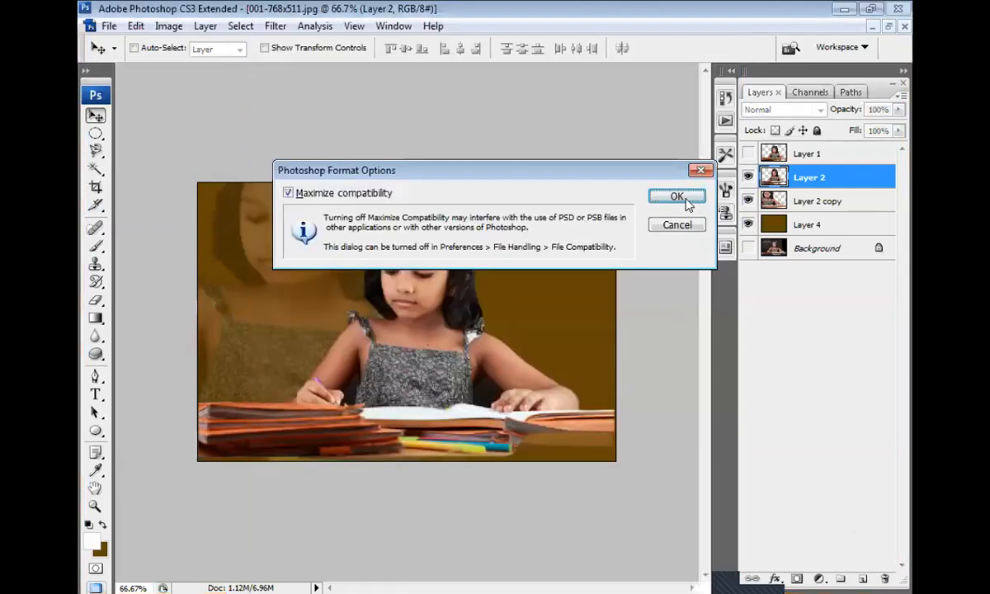
left_click(677, 198)
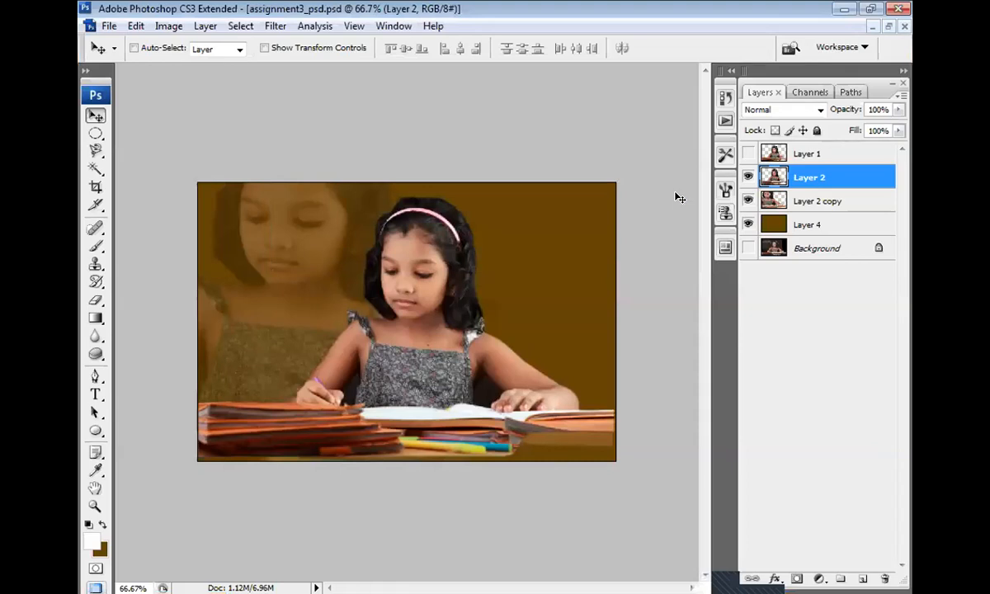
Select Layer 1, Layer 2, Layer 2 copy and Layer 4 together and put them into a new group
left_click(821, 224)
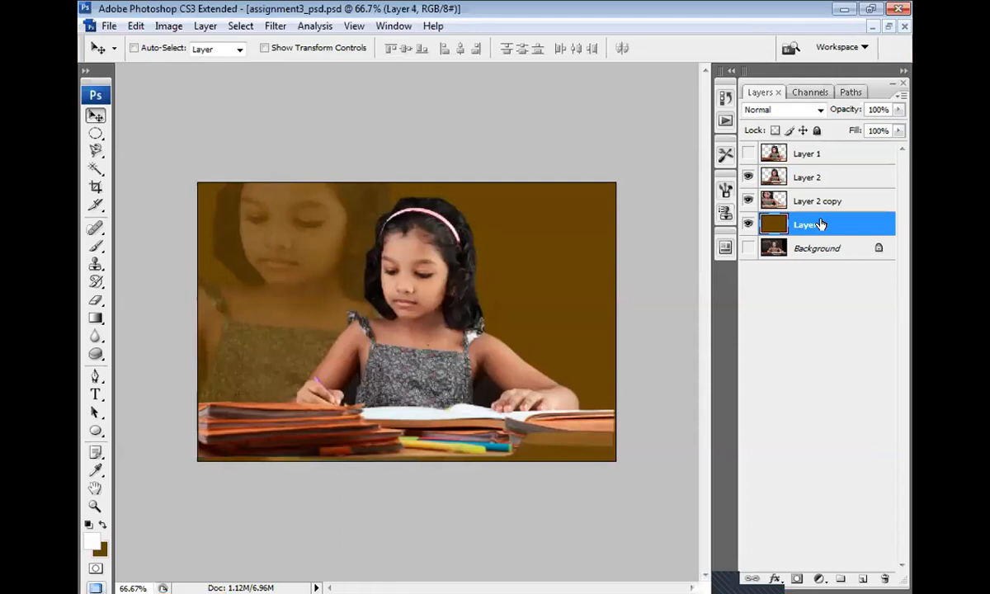
left_click(819, 178, "shift")
left_click(819, 178)
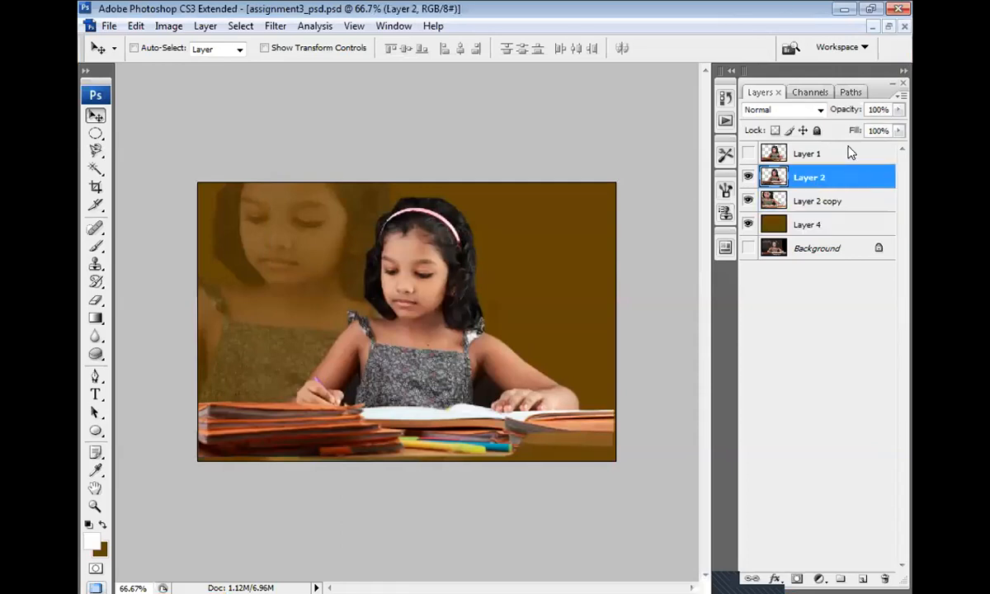
left_click(793, 154, "ctrl")
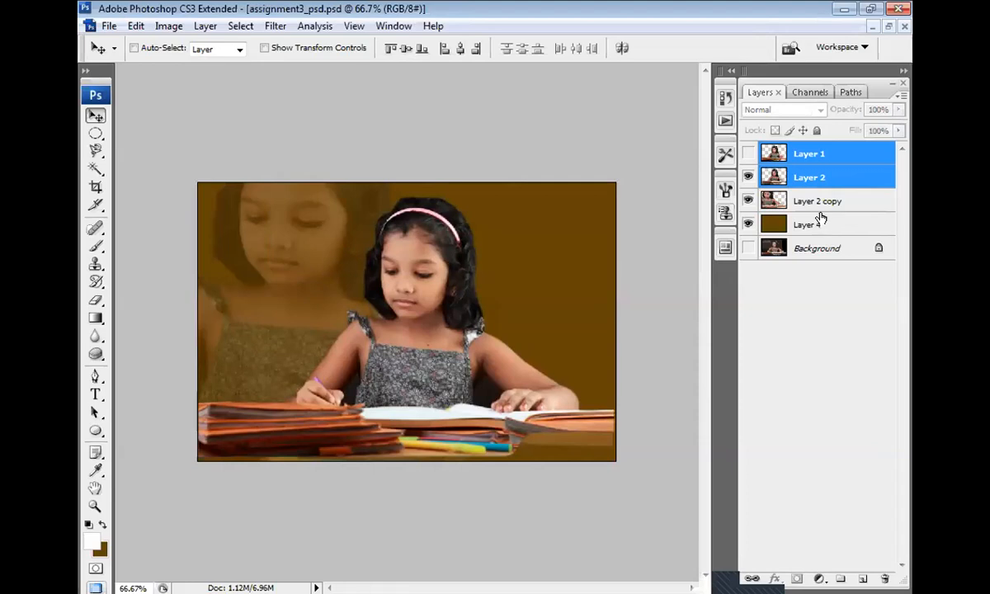
left_click(821, 221, "ctrl")
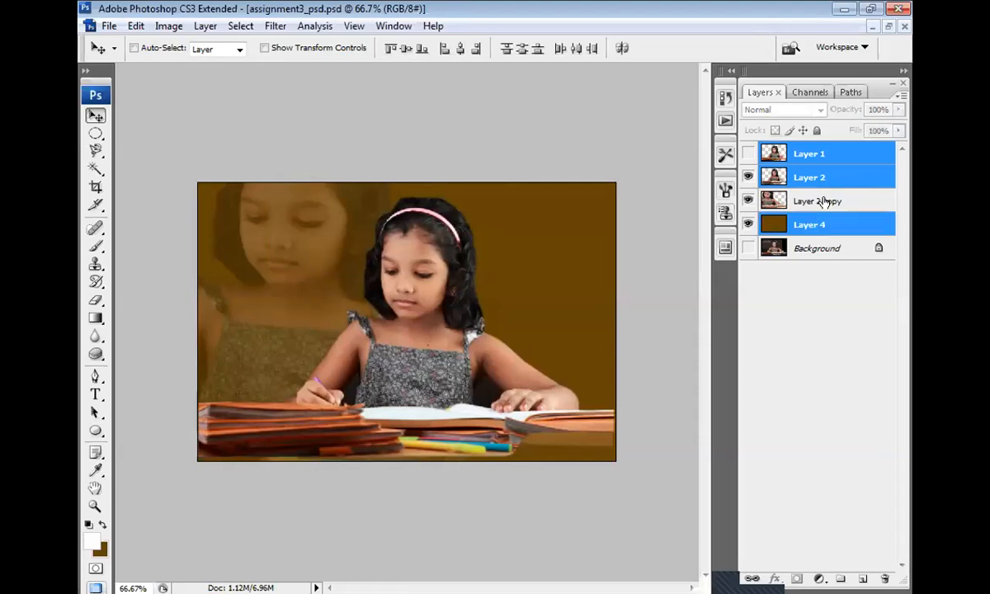
left_click(825, 200, "shift")
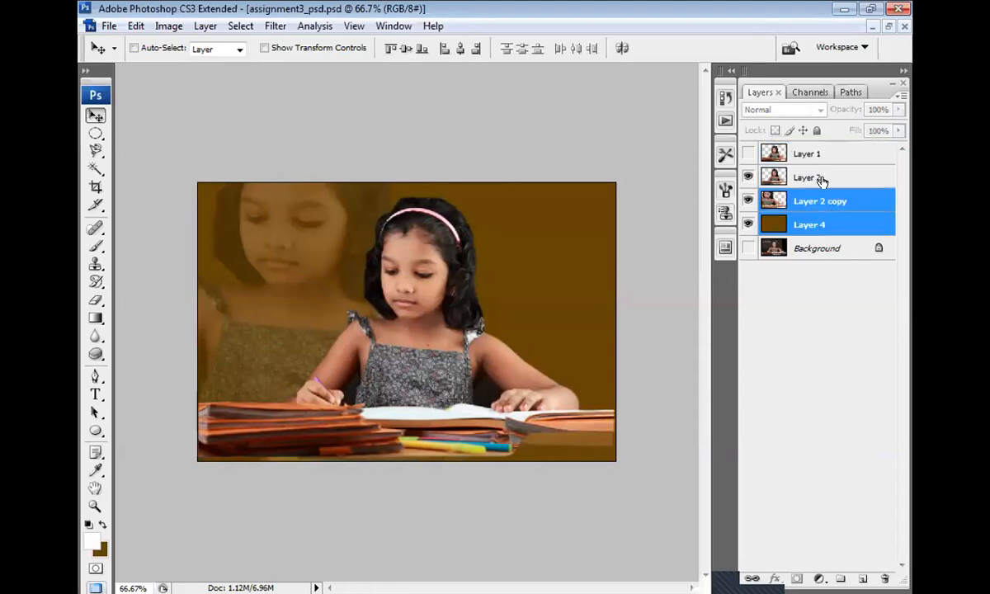
left_click(825, 177, "shift")
left_click(835, 154, "shift")
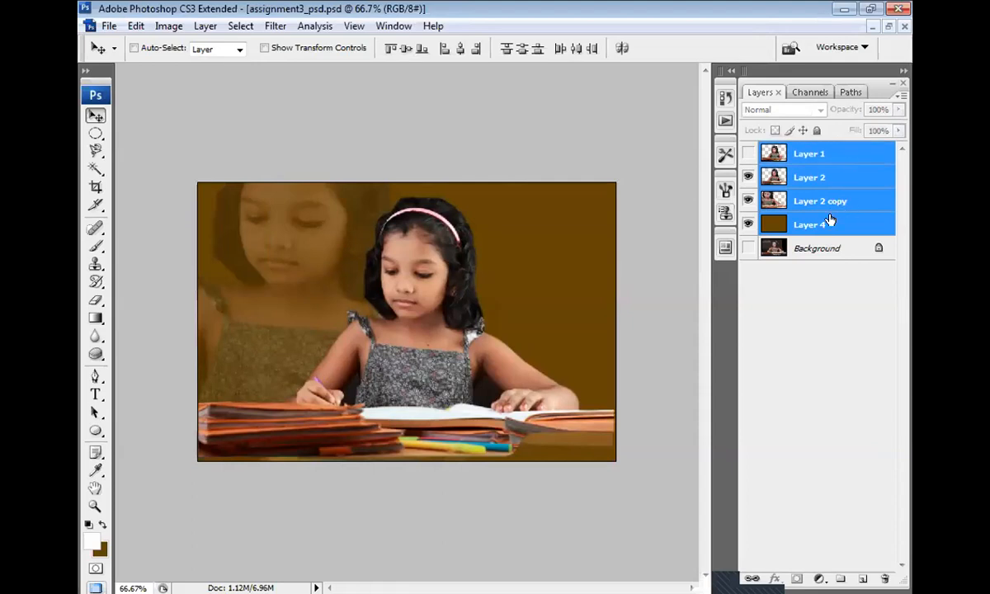
left_click_drag(829, 220, 839, 578)
Hide and show Group 1 repeatedly to check its effect on the whole composition
left_click(747, 151)
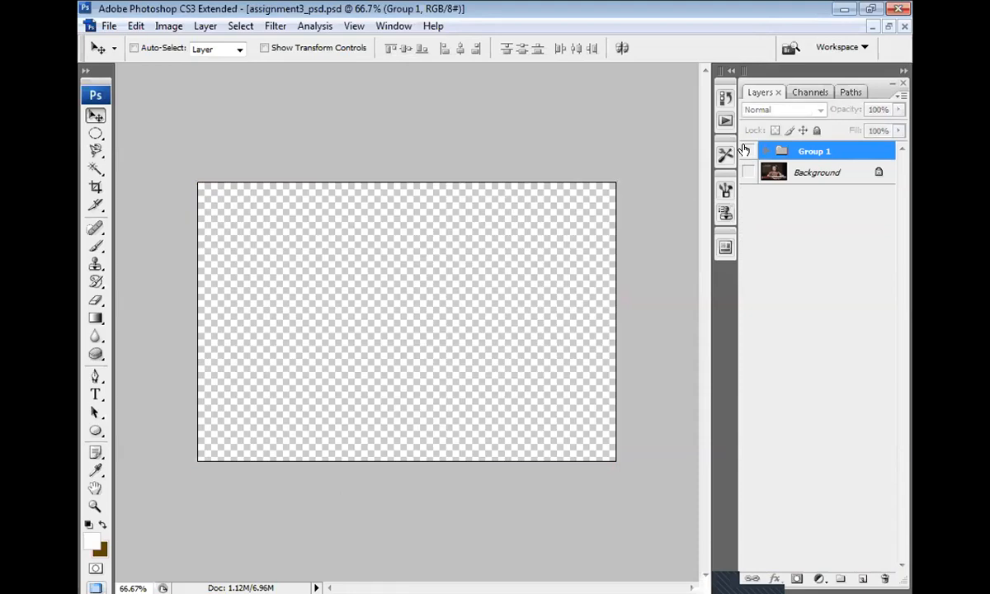
left_click(747, 151)
left_click(747, 151)
left_click(747, 151)
left_click(747, 151)
left_click(746, 151)
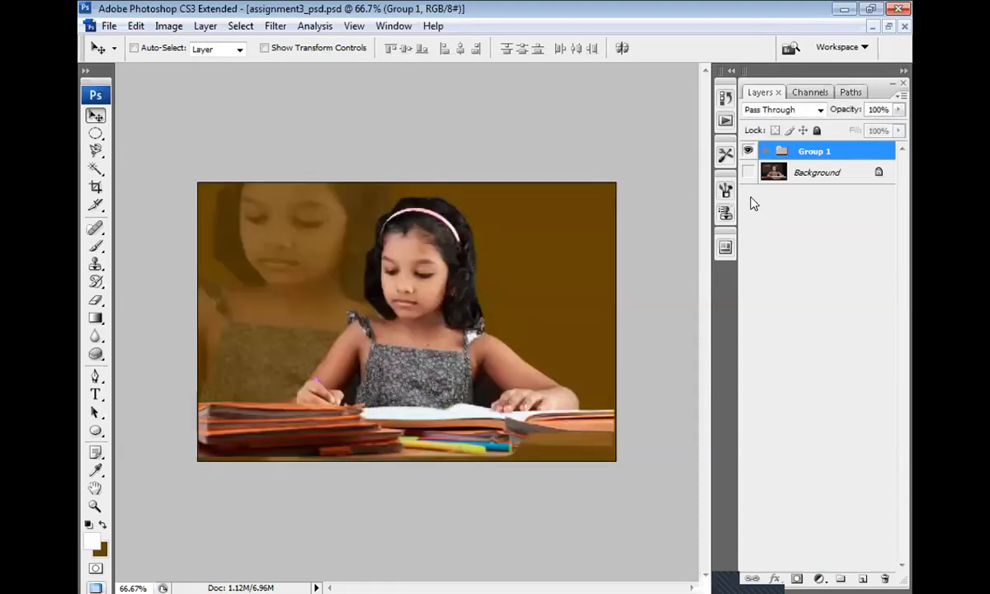
left_click(747, 153)
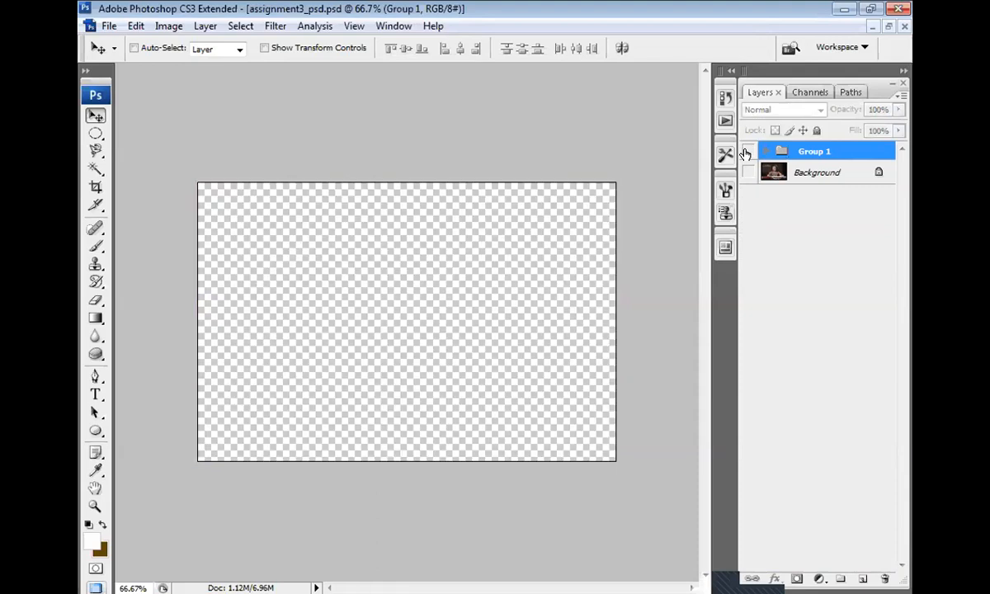
Add an empty layer directly above Background and make both Background and Group 1 visible again
left_click(748, 173)
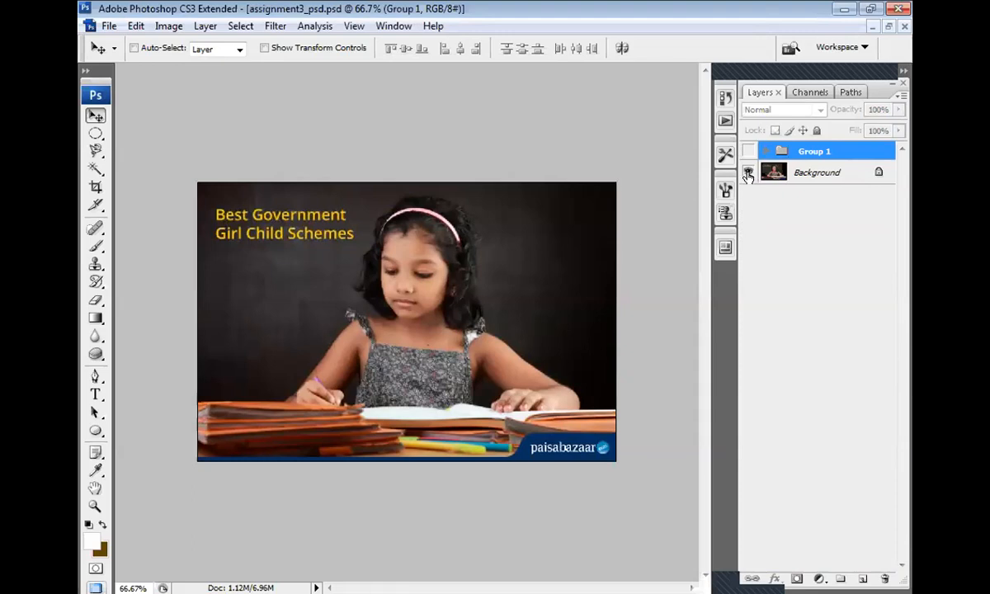
left_click(818, 174)
left_click(862, 578)
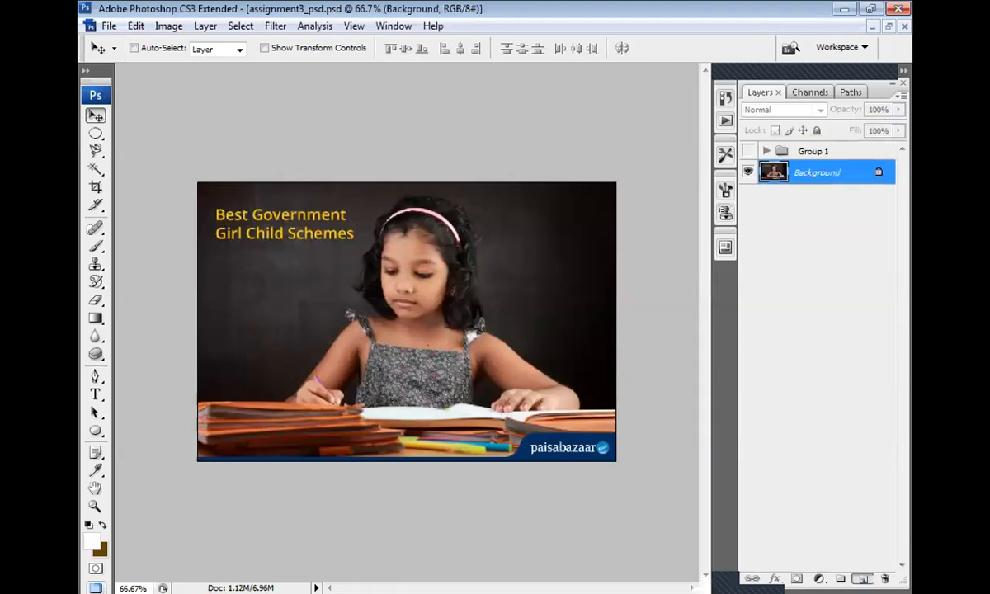
left_click(747, 151)
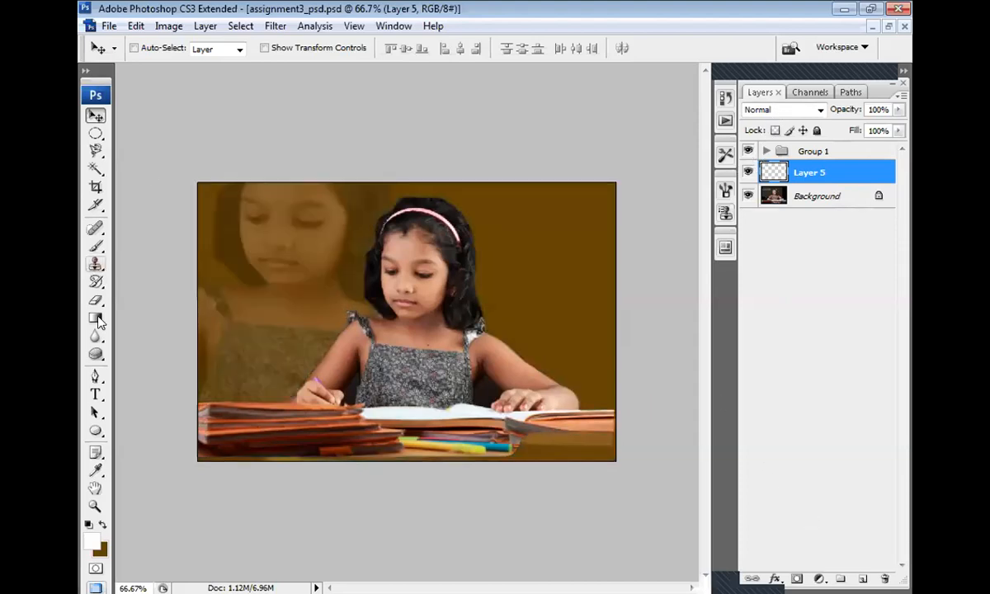
Add the text "study time" in white (ffffff) at 72 pt across the upper part of the picture, with its layer above Group 1
left_click(96, 395)
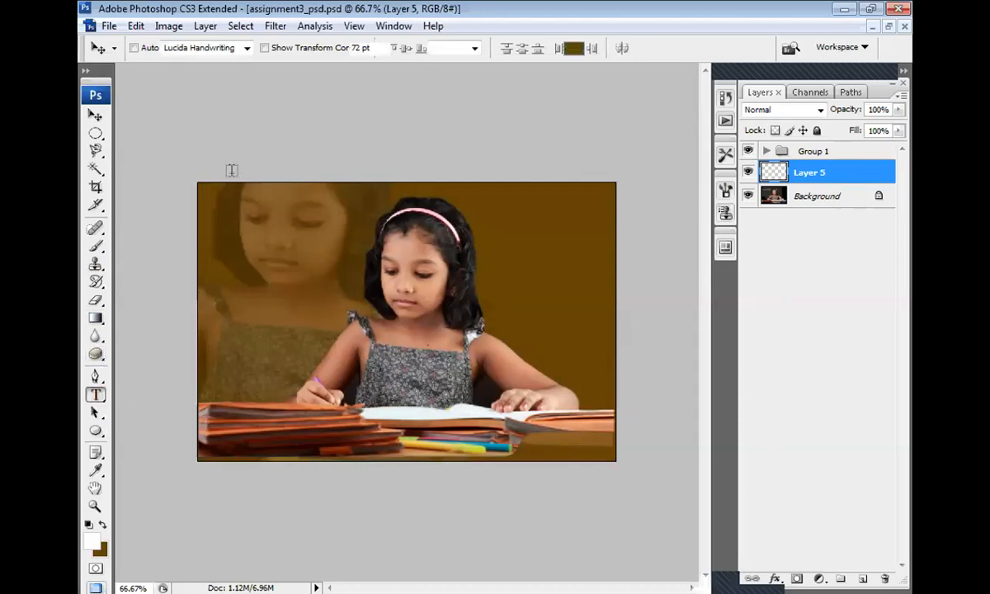
left_click(222, 240)
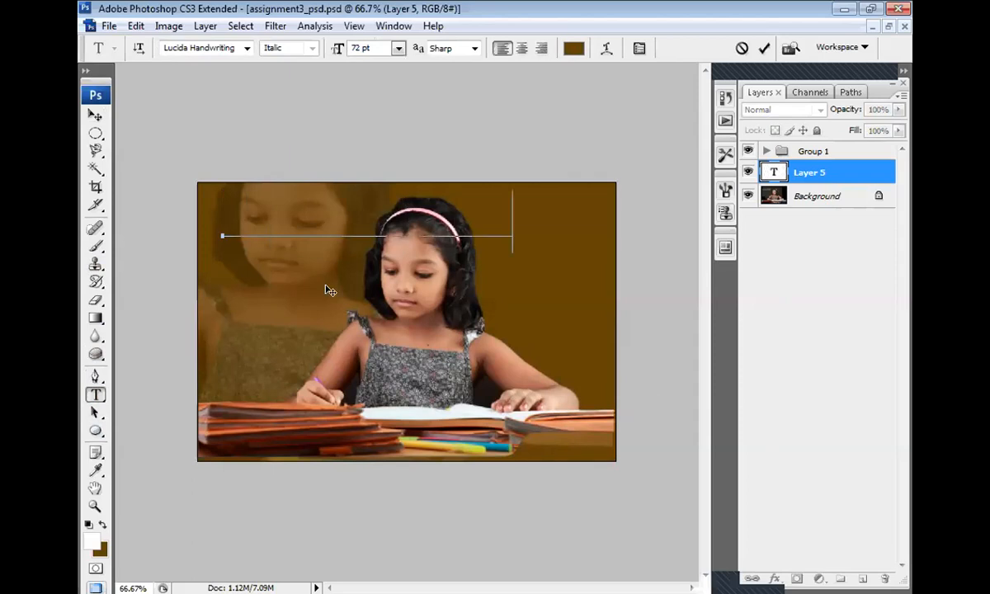
key("ctrl+a")
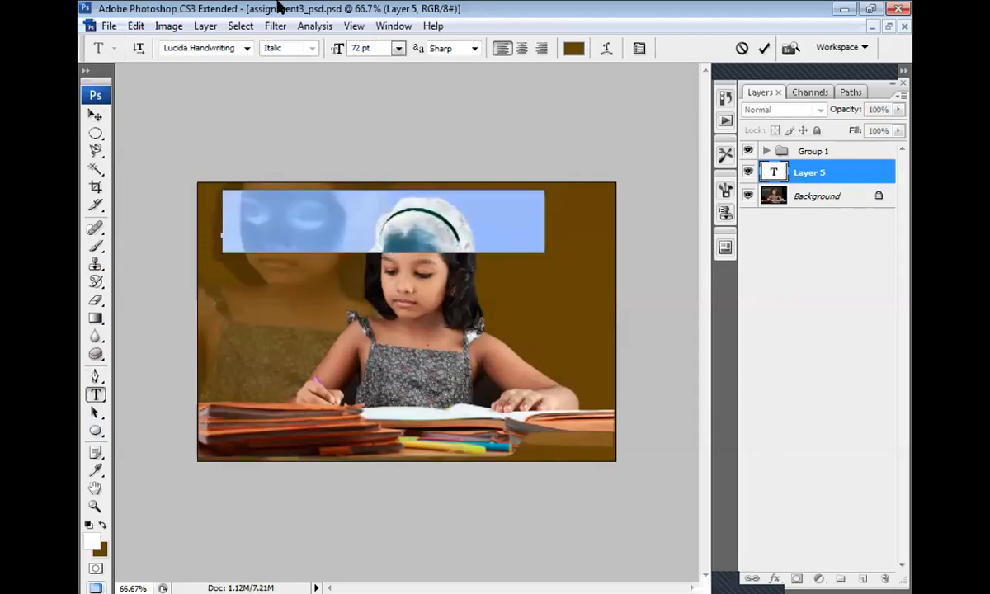
left_click(571, 50)
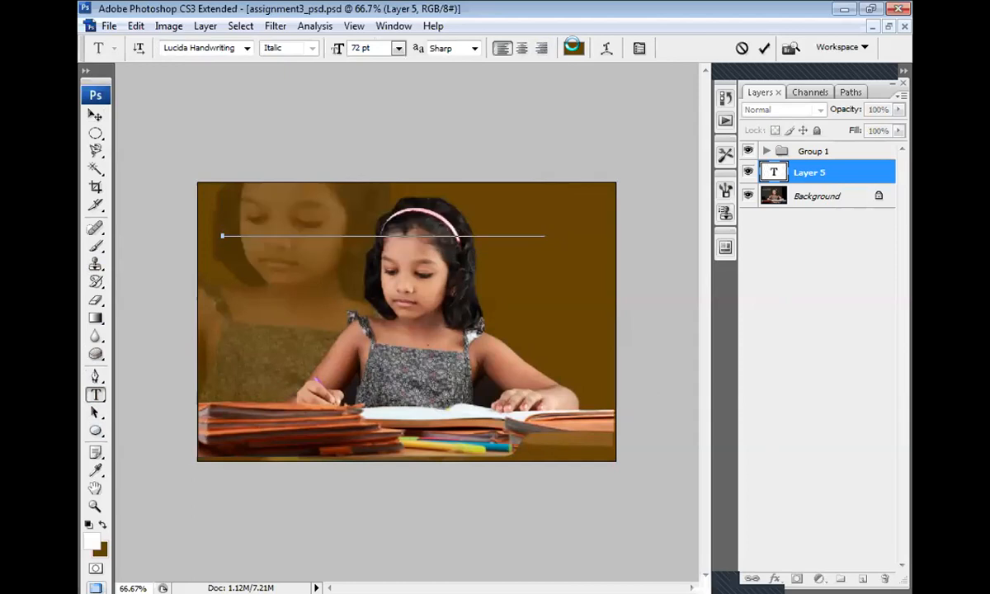
left_click_drag(560, 225, 363, 33)
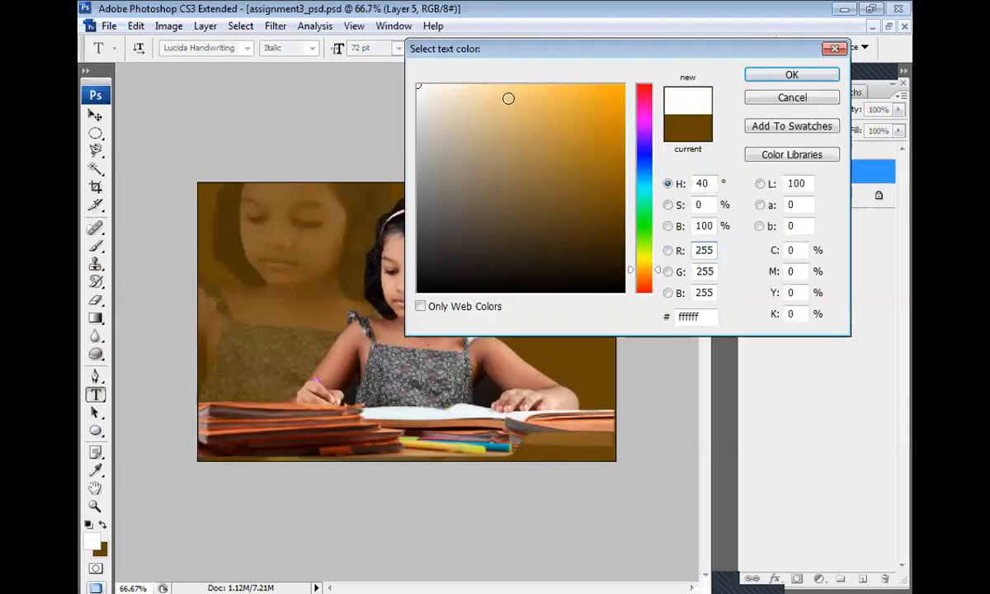
left_click(791, 78)
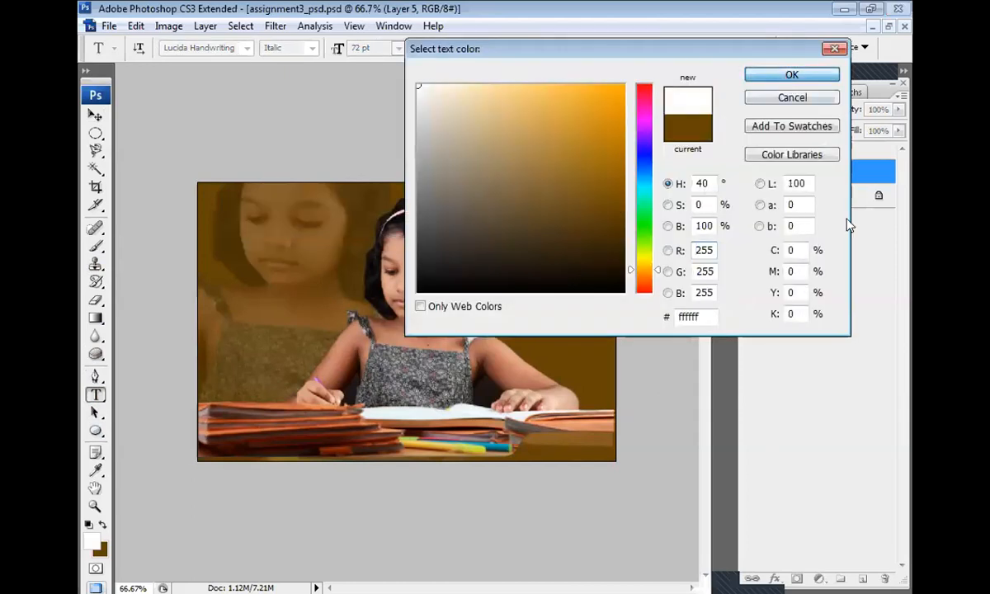
left_click_drag(856, 170, 825, 147)
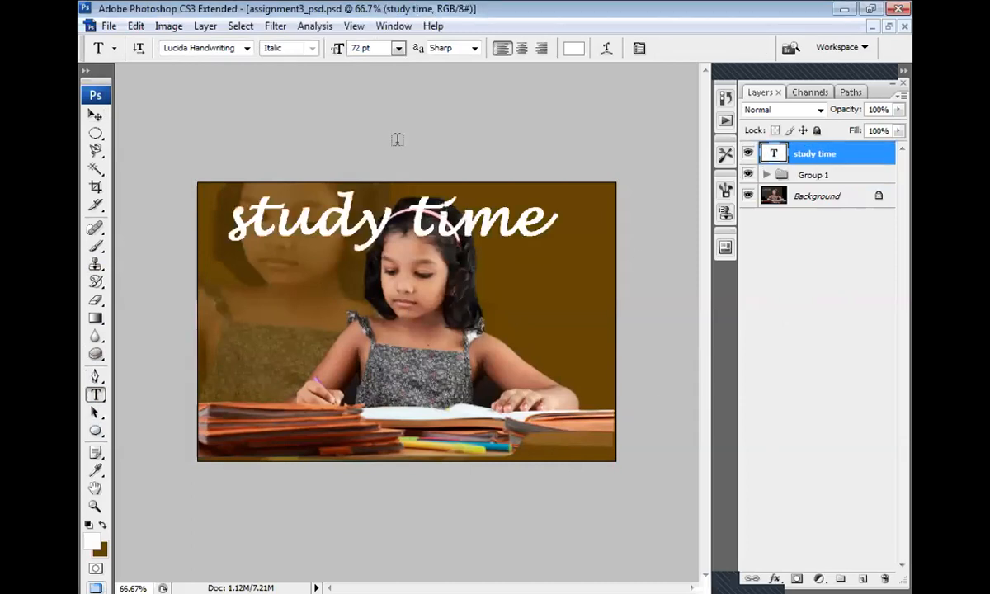
Widen the gap between "study" and "time" with spaces and shift the text so the words sit on either side of the girl's head
left_click(384, 210)
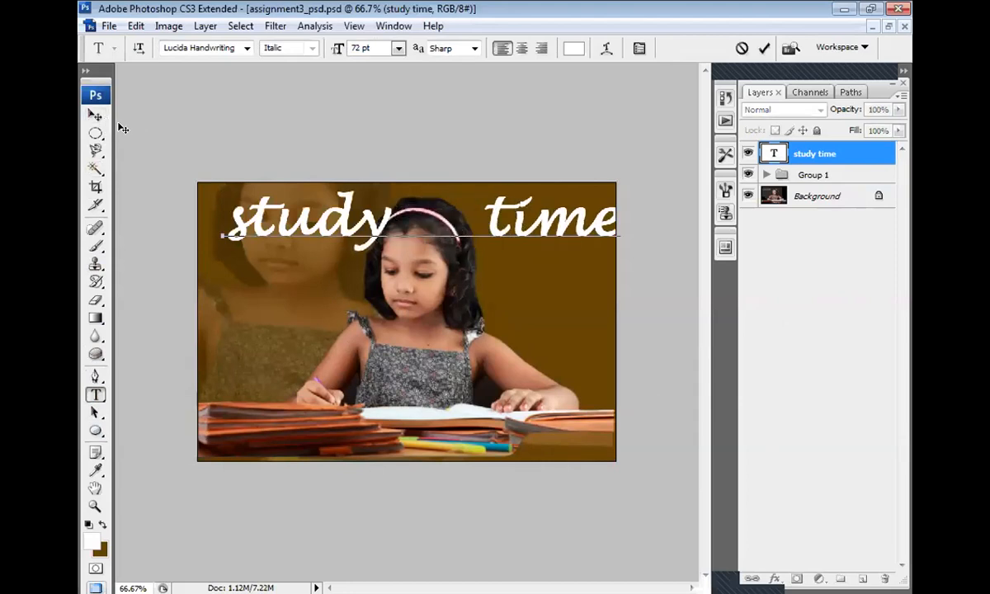
left_click(95, 116)
left_click_drag(277, 210, 252, 216)
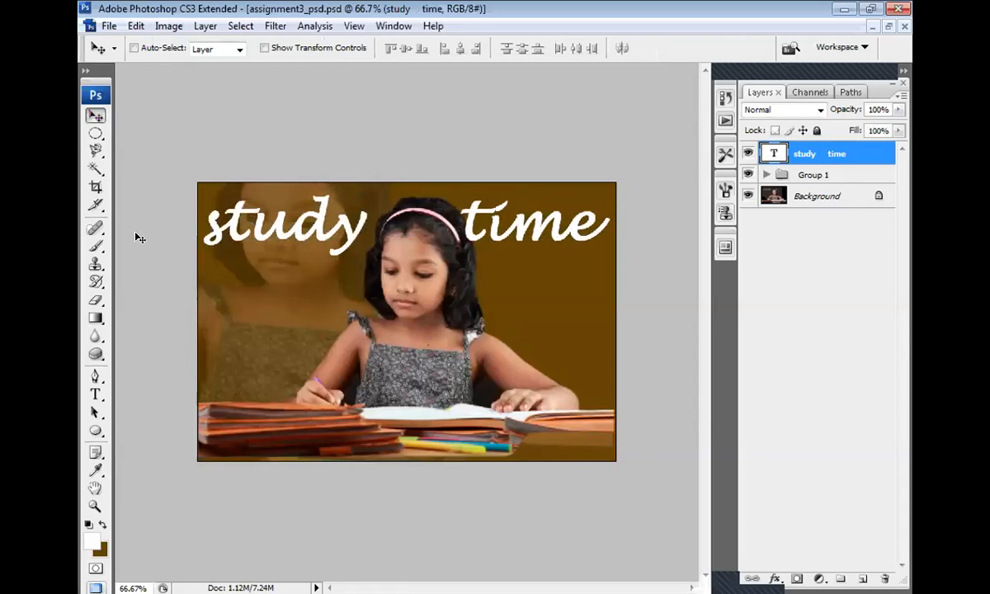
Select the whole "study time" text and try out a long series of fonts on it, ending with Nyala
key("t")
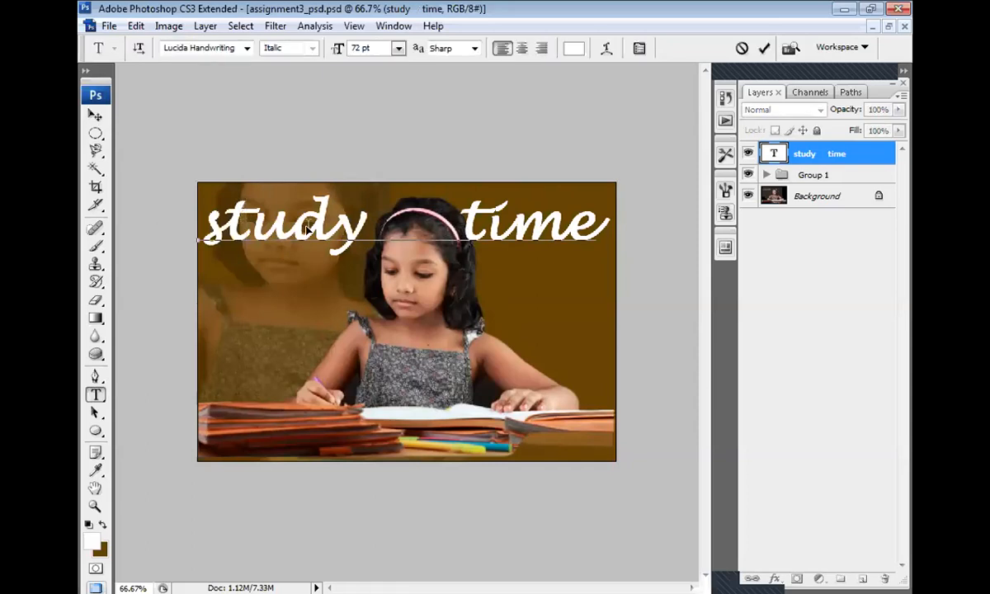
left_click_drag(202, 221, 602, 222)
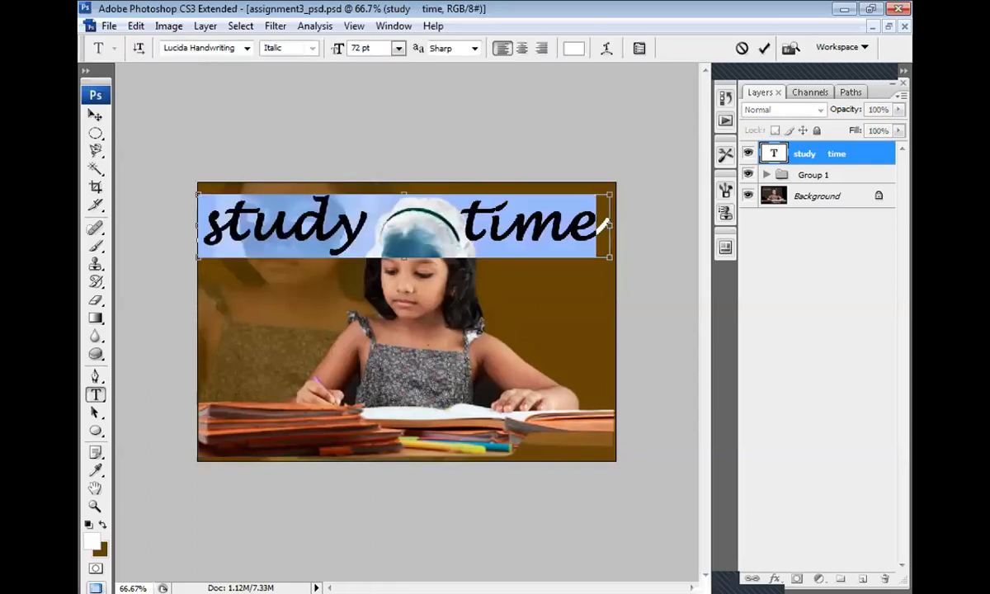
left_click(212, 46)
key("Down")
key("Down")
key("Down")
key("Down")
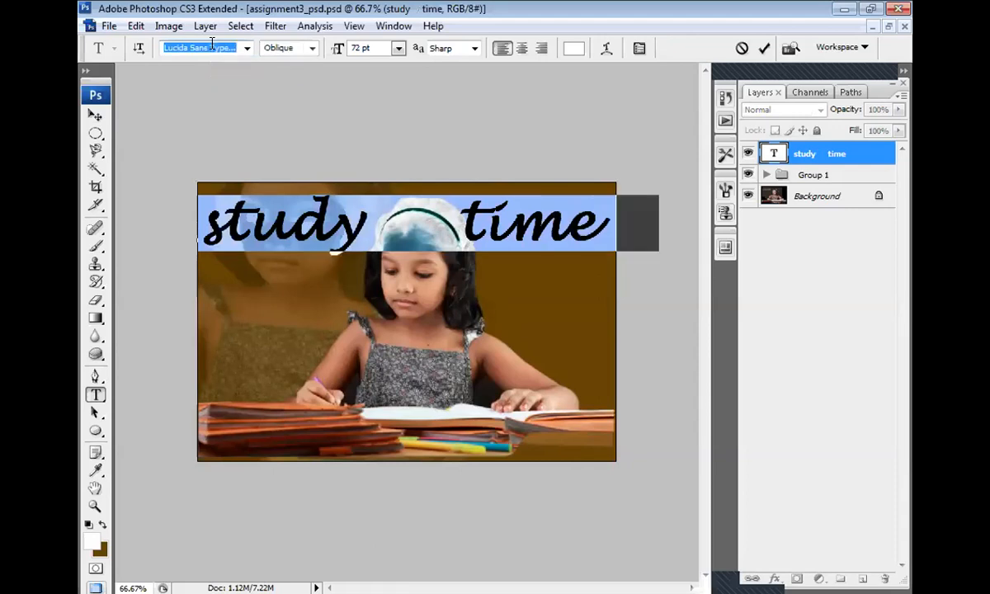
key("Down")
key("Down")
key("Down")
key("Down")
key("Down")
key("Down")
key("Down")
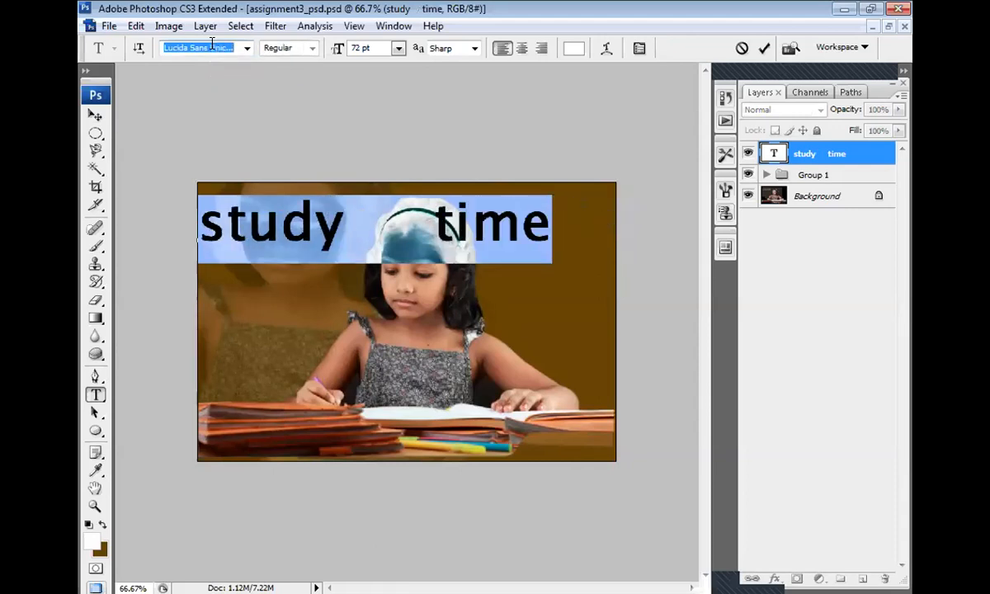
key("Down")
key("Down")
key("Up")
key("Up")
key("Up")
key("Up")
key("Up")
key("Up")
key("Up")
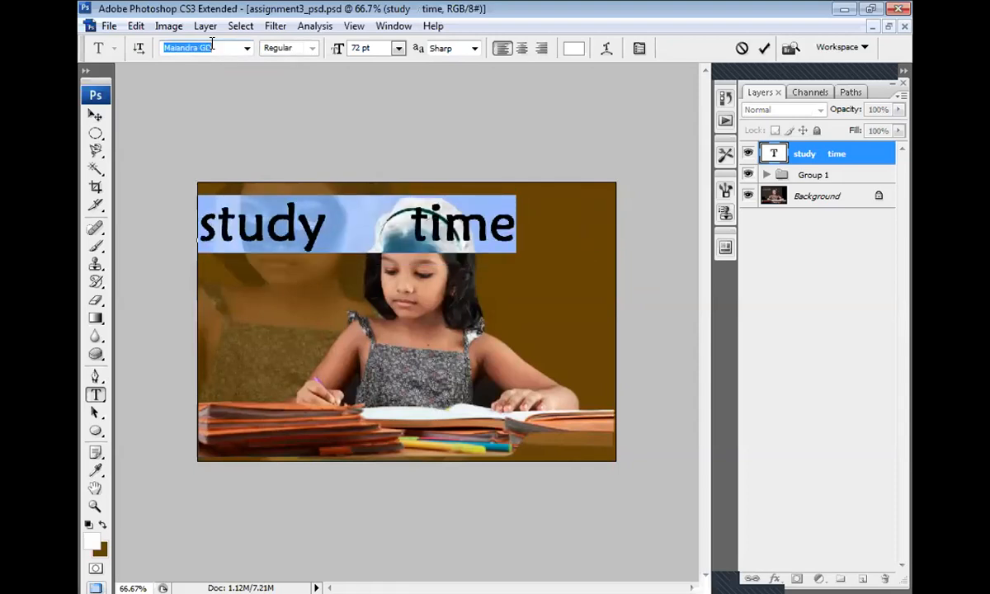
key("Down")
key("Down")
key("Down")
key("Down")
key("Down")
key("Down")
key("Down")
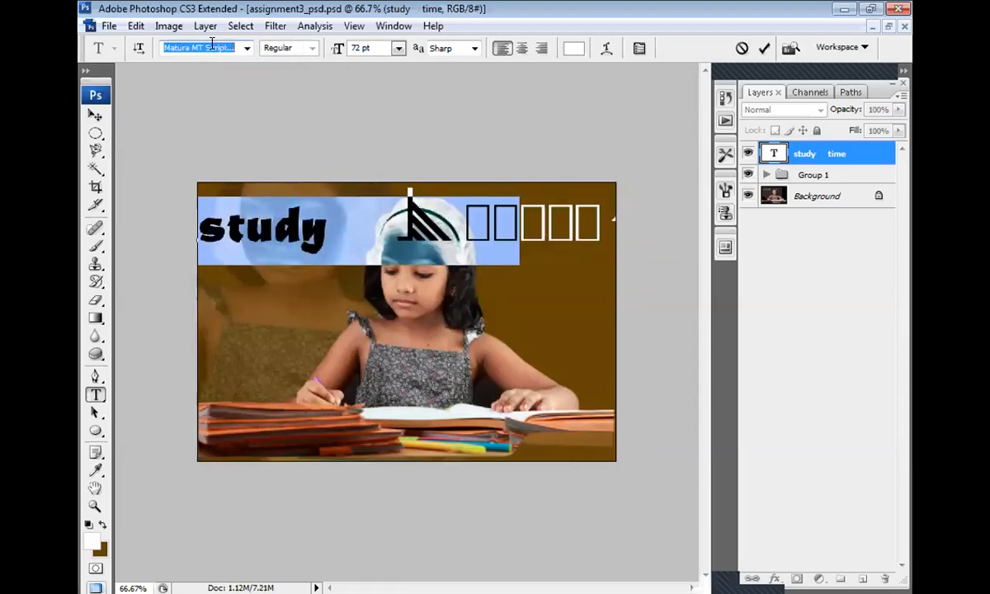
key("Down")
key("Down")
key("Down")
key("Down")
key("Down")
key("Down")
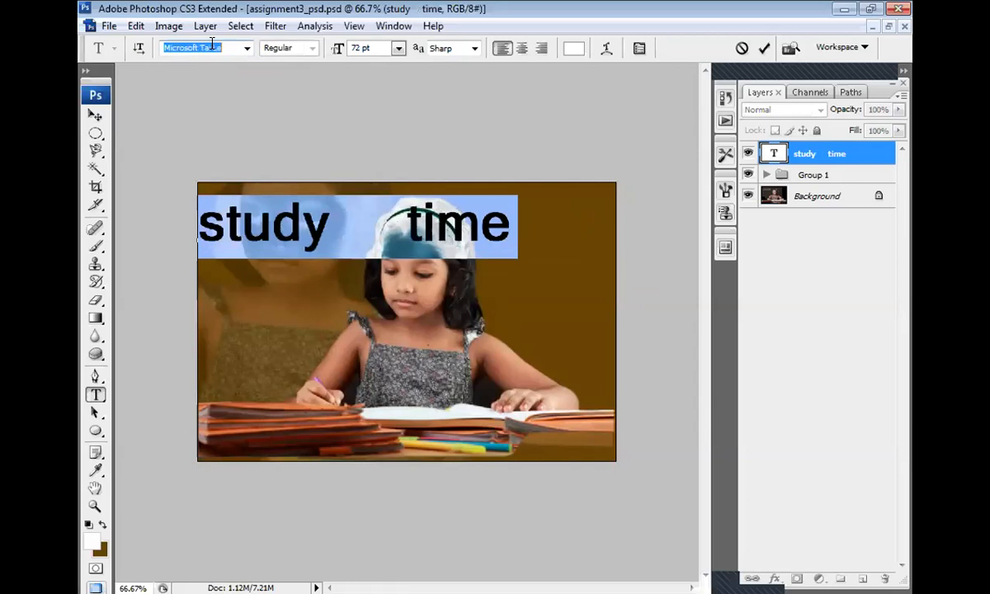
key("Down")
key("Down")
key("Down")
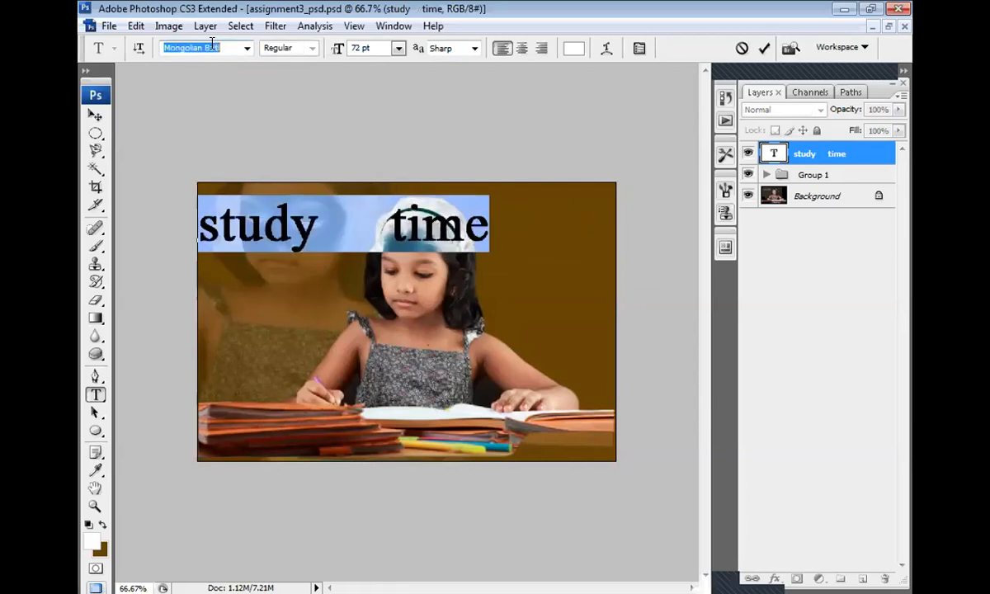
key("Down")
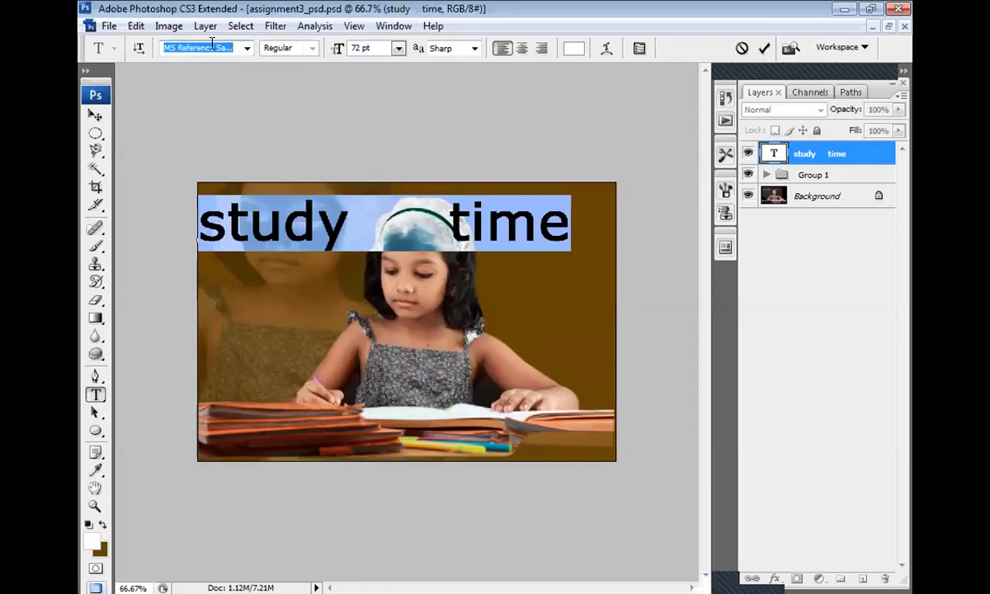
key("Down")
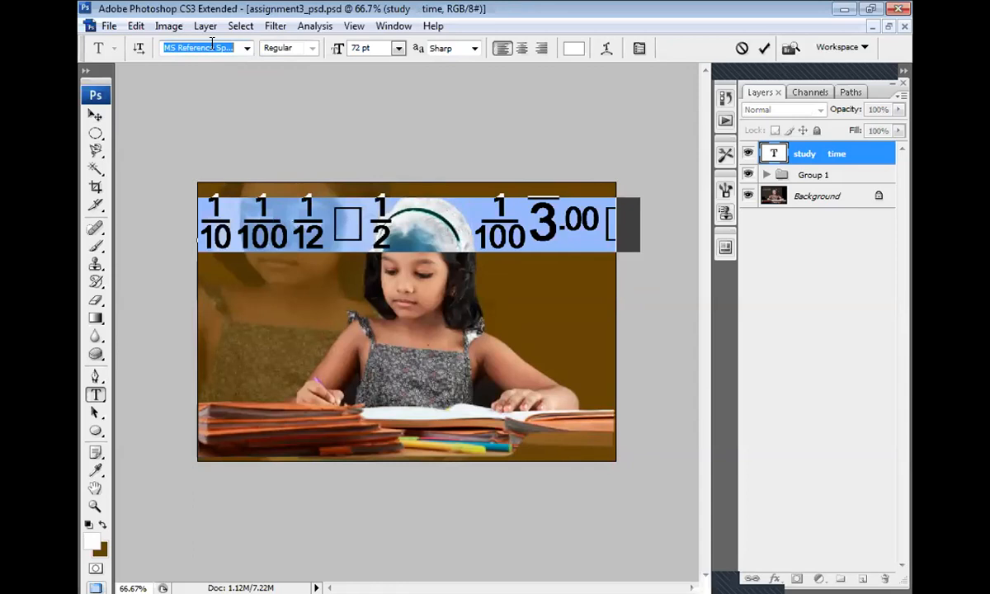
key("Down")
key("Down")
key("Down")
key("Down")
key("Down")
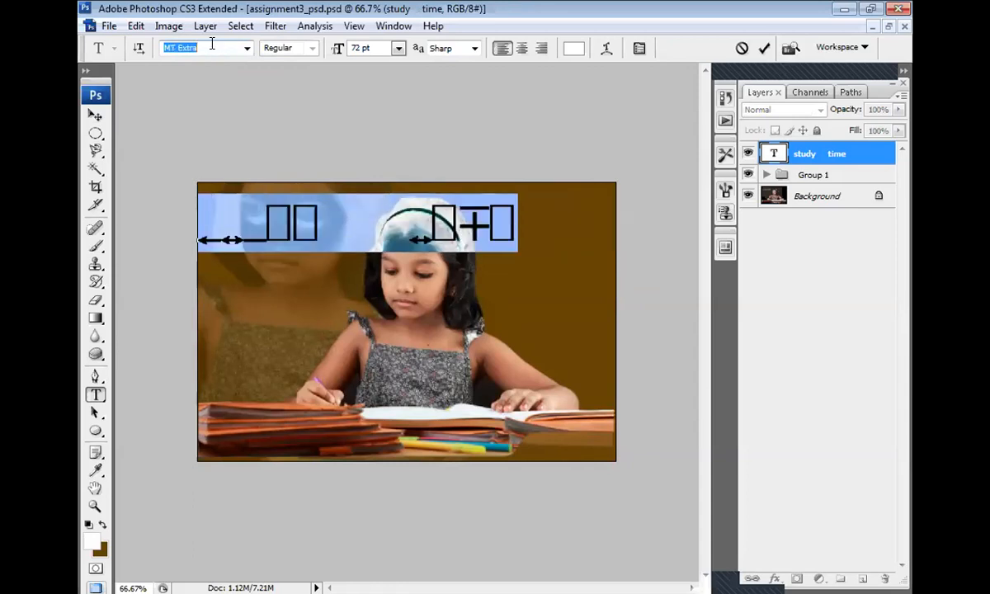
key("Down")
key("Down")
key("Down")
key("Down")
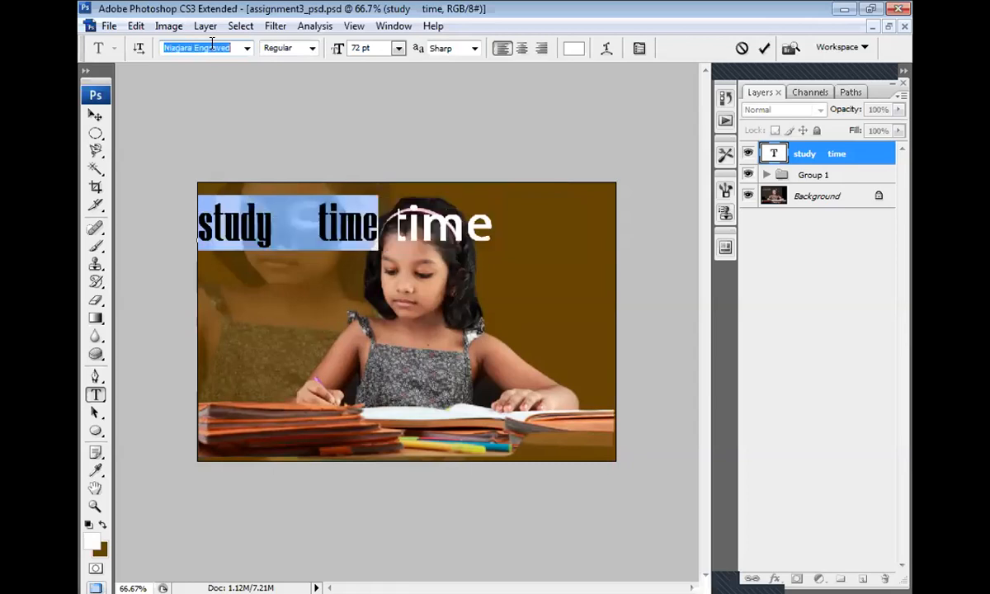
key("Up")
key("Down")
key("Down")
key("Up")
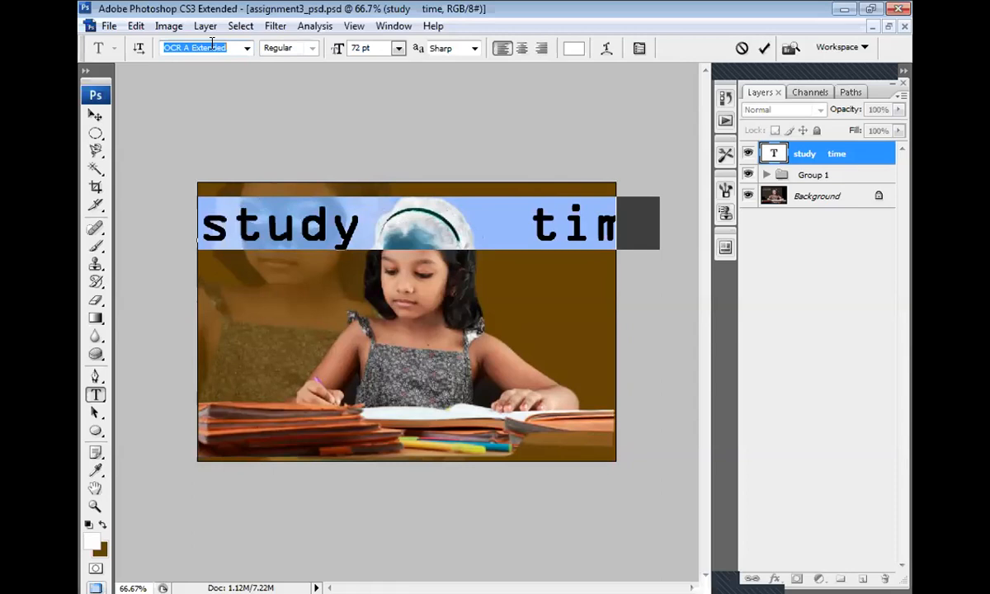
key("Up")
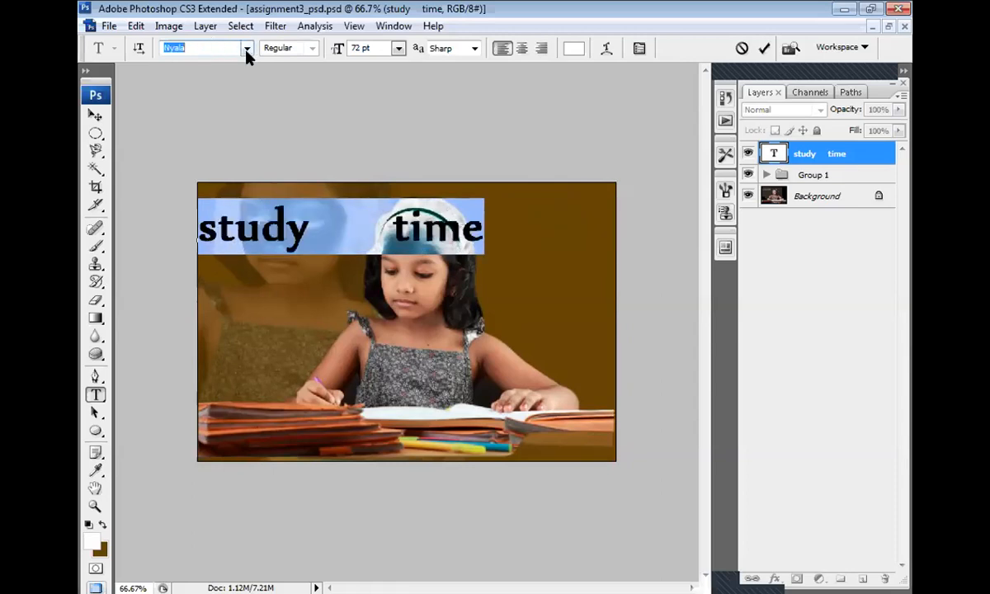
Try Tahoma, MS Gothic and Microsoft Uighur on the selected text, and settle on the Andalus font
left_click(246, 49)
scroll(245, 356, "down", 1)
scroll(245, 357, "down", 4)
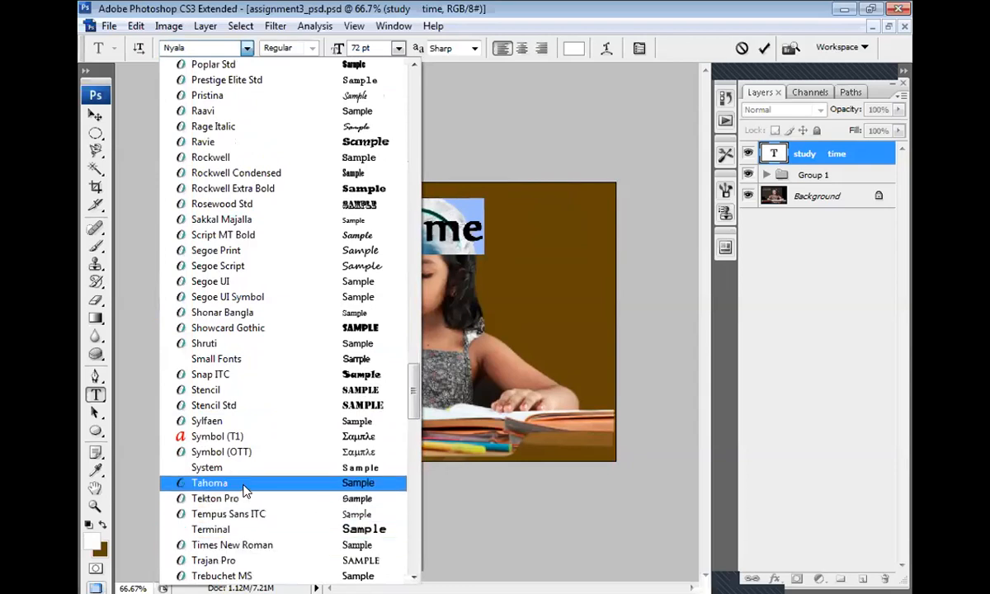
left_click(244, 486)
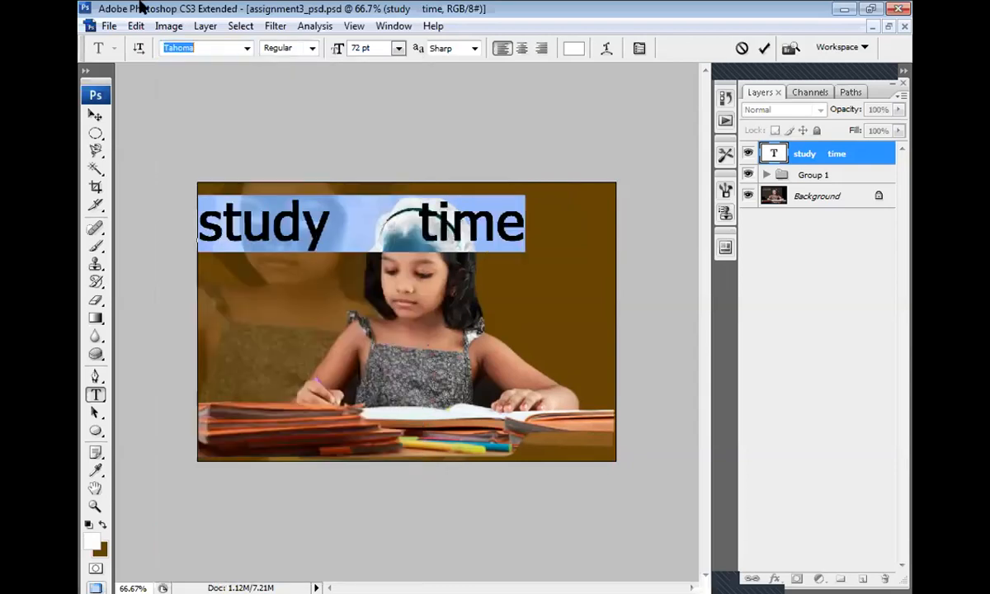
left_click(245, 48)
left_click(283, 549)
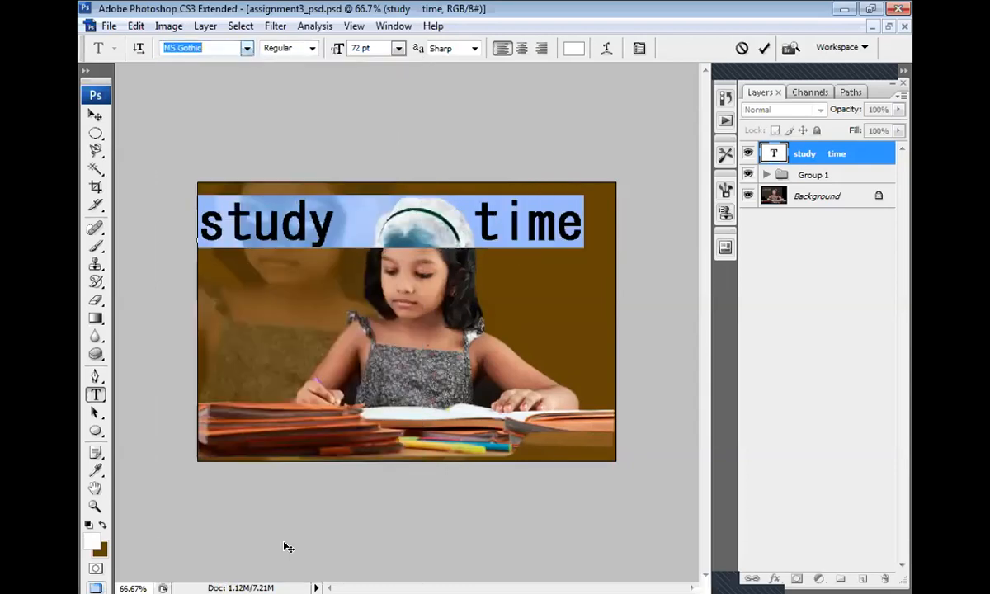
left_click(246, 48)
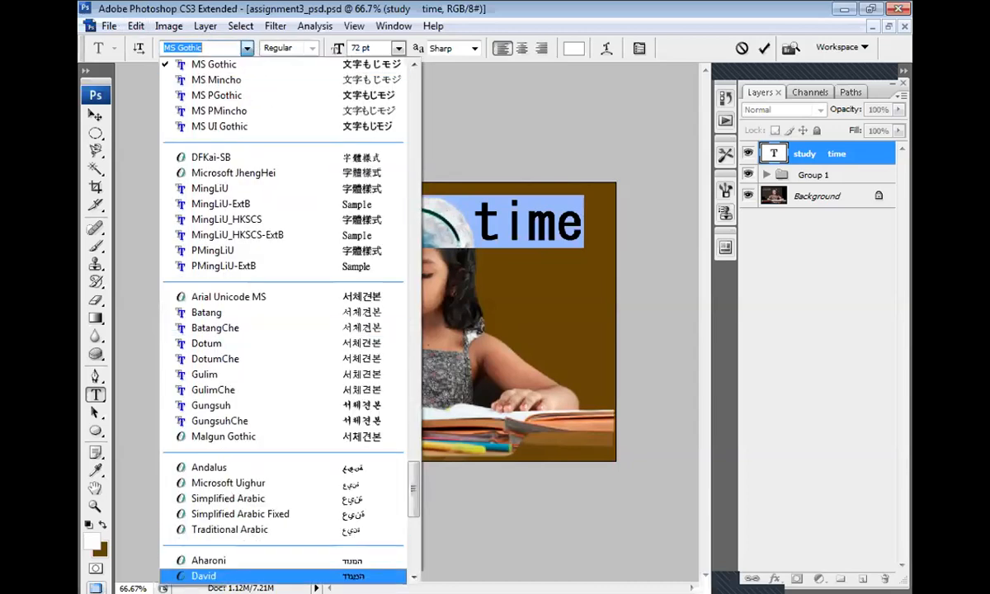
left_click(255, 483)
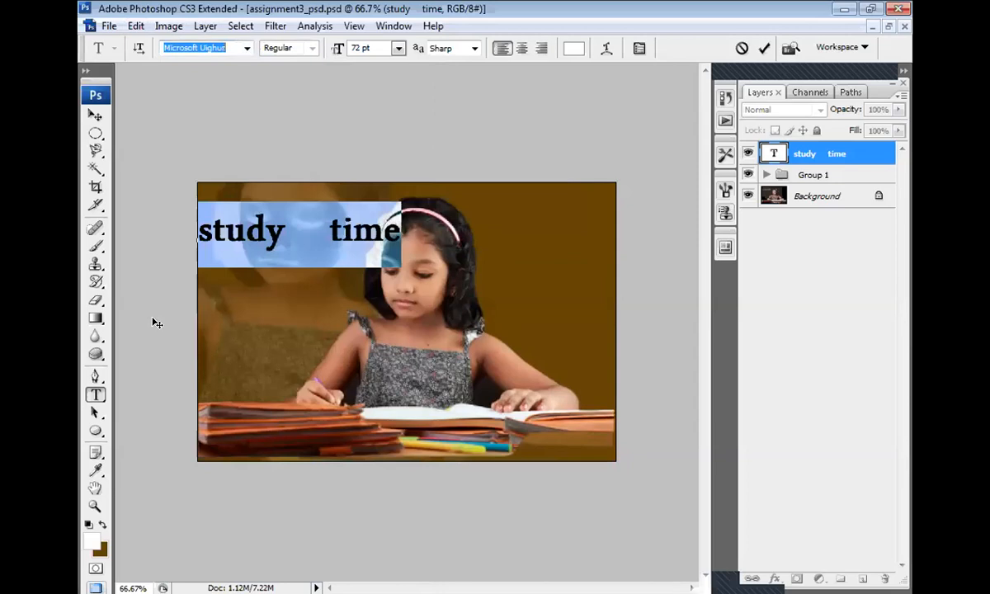
key("Up")
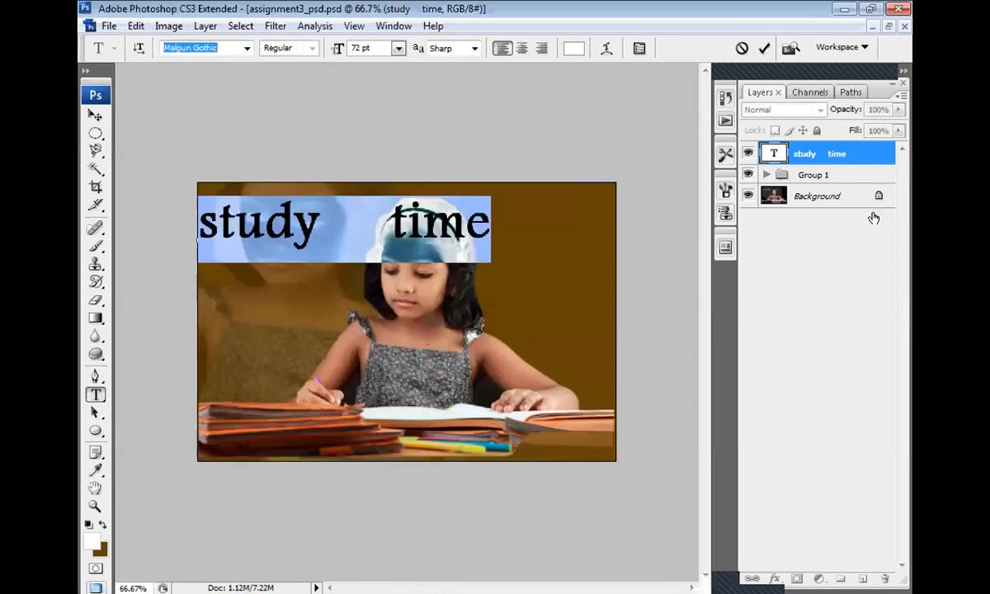
key("Up")
key("Up")
key("Up")
key("Down")
key("Up")
Set the font size of the "study time" text to 100 pt
left_click(397, 48)
left_click(397, 48)
left_click(363, 48)
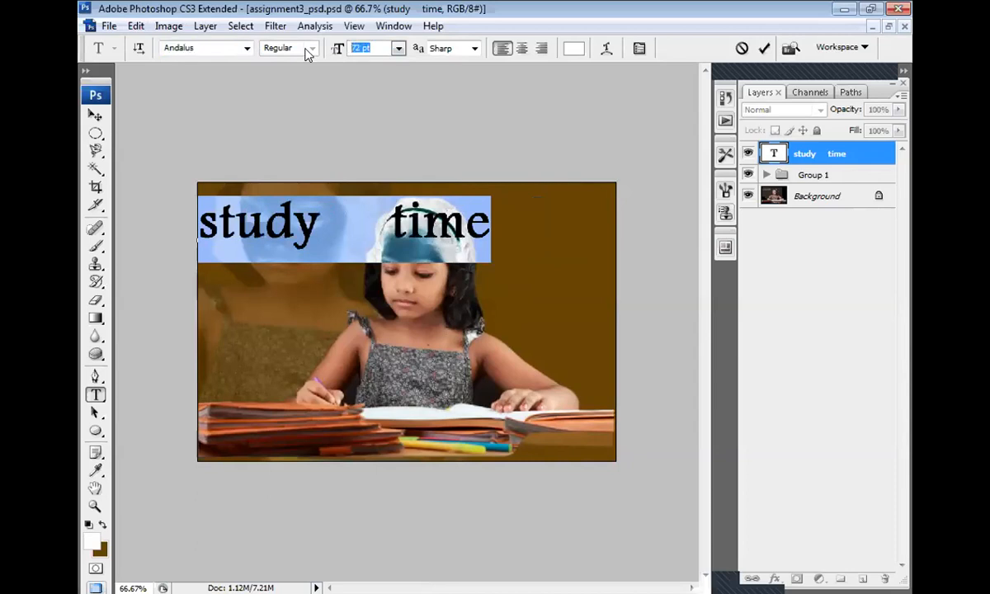
type("100")
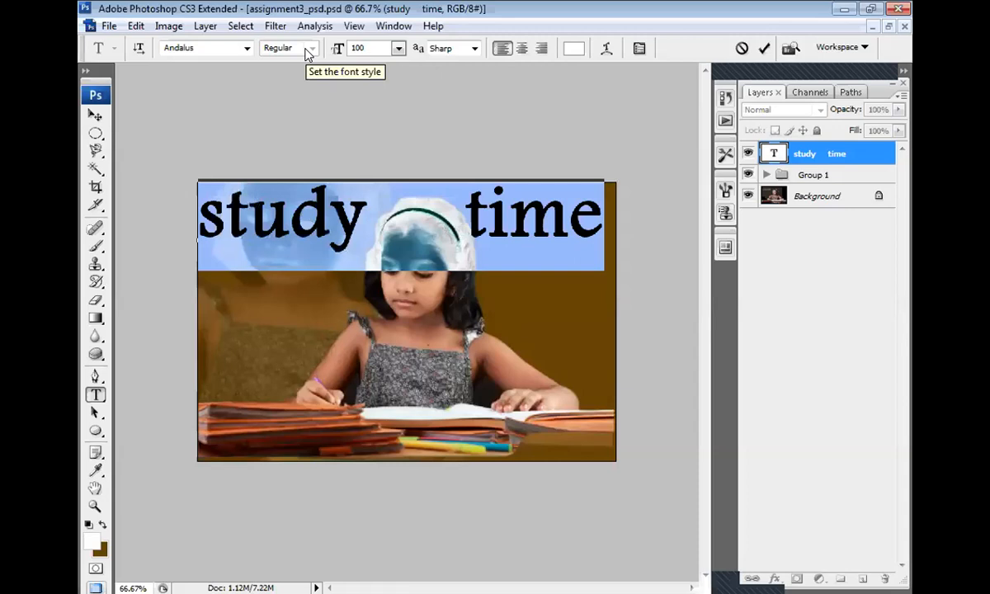
key("Return")
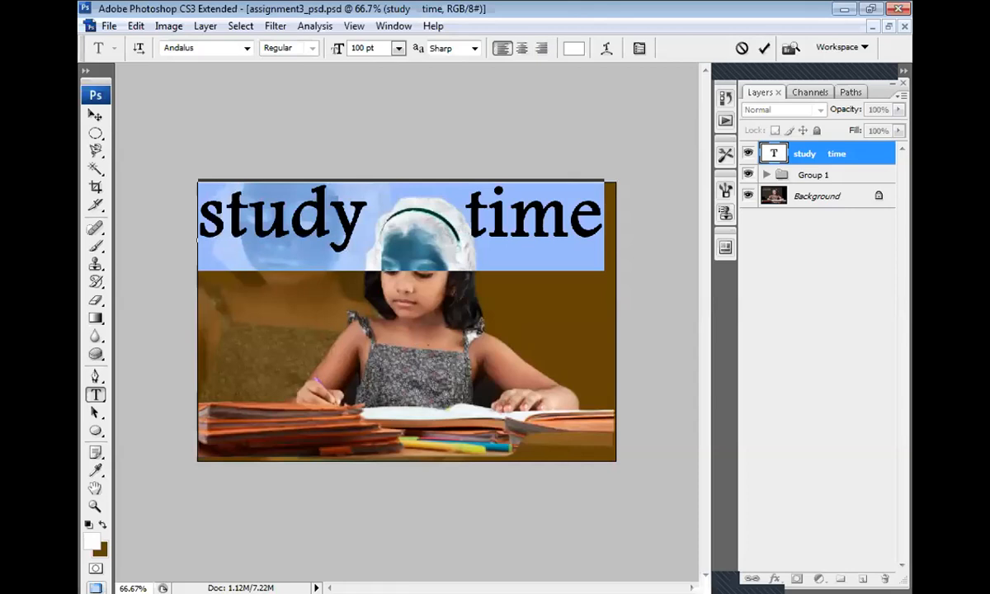
Move the "study time" text slightly down and right so it sits evenly between the canvas edges, around the girl's head
left_click(96, 116)
left_click_drag(345, 228, 372, 255)
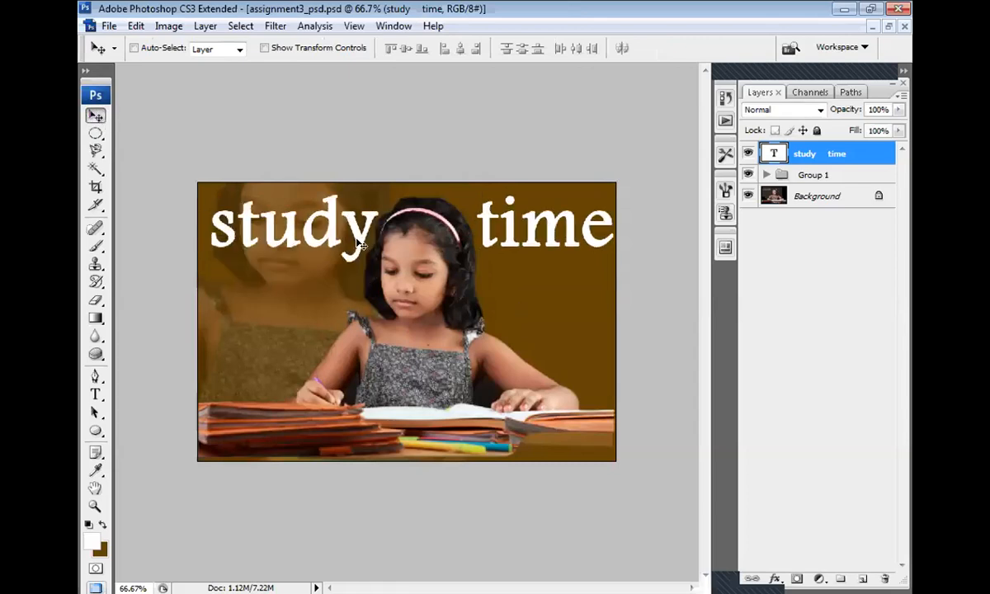
left_click_drag(357, 240, 353, 241)
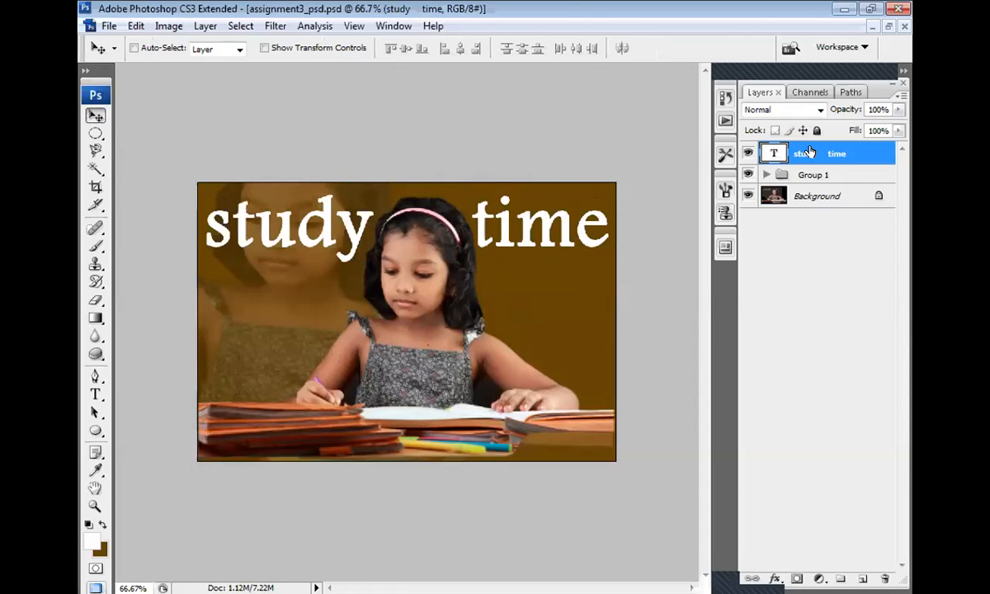
Try opacities such as 50%, 10% and 60% on the "study time" text layer, ending with 90%
key("5")
key("0")
key("5")
key("0")
key("1")
key("6")
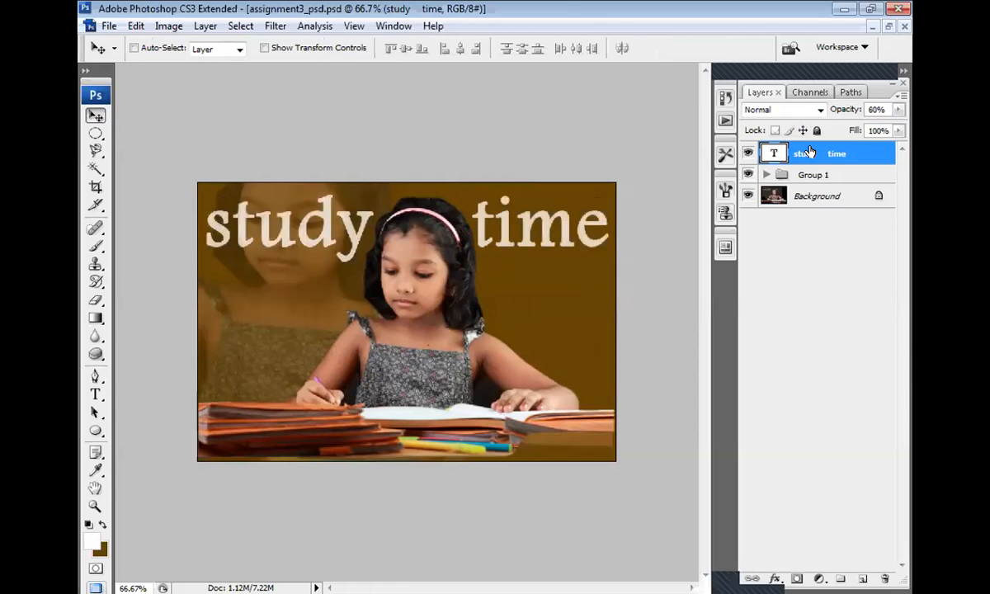
key("9")
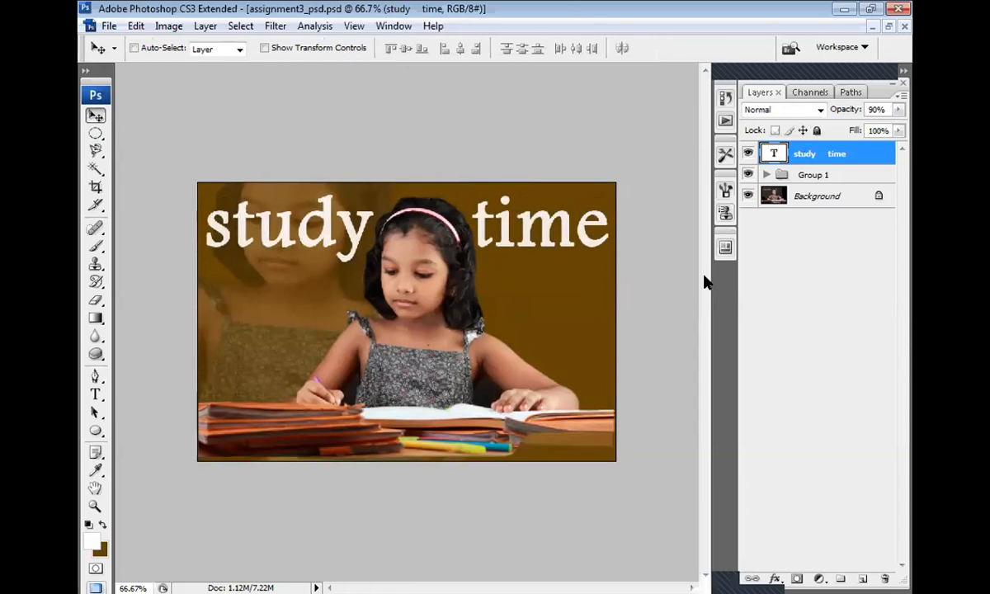
Paint scattered white maple leaves down both sides of the brown Layer 4 in Group 1, using the 74 px leaf brush
left_click(766, 174)
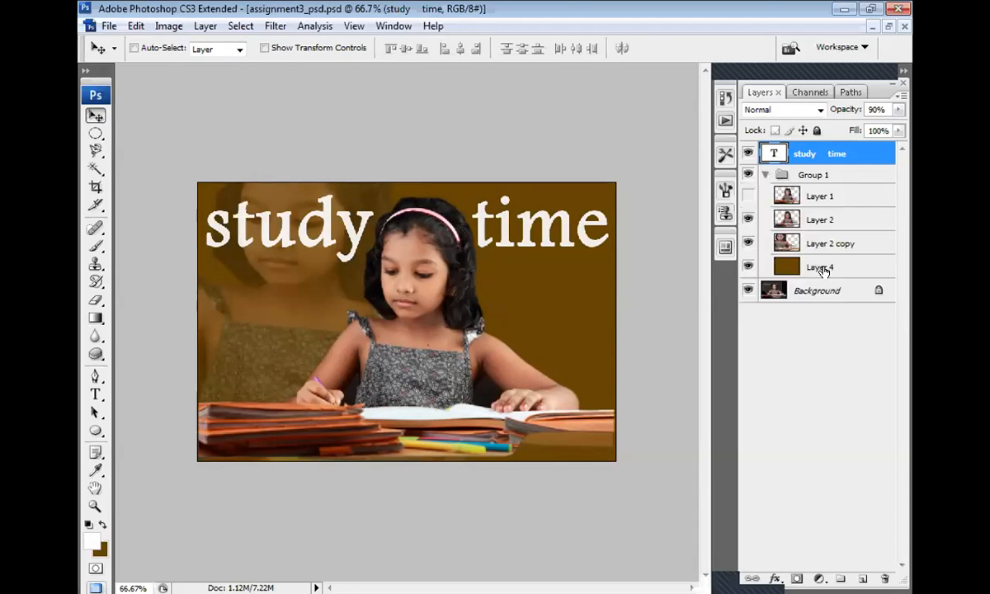
left_click(821, 266)
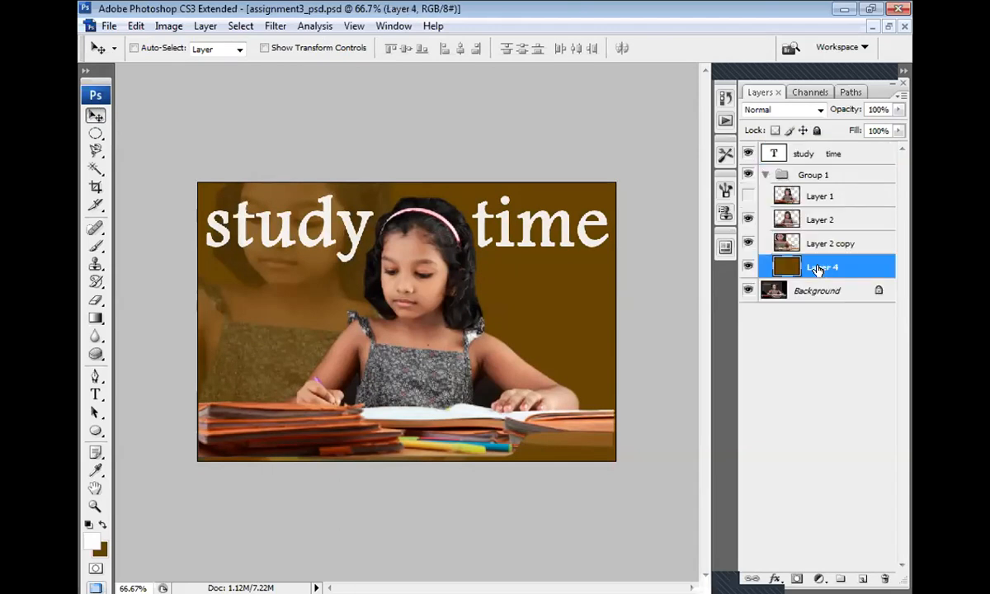
left_click(274, 27)
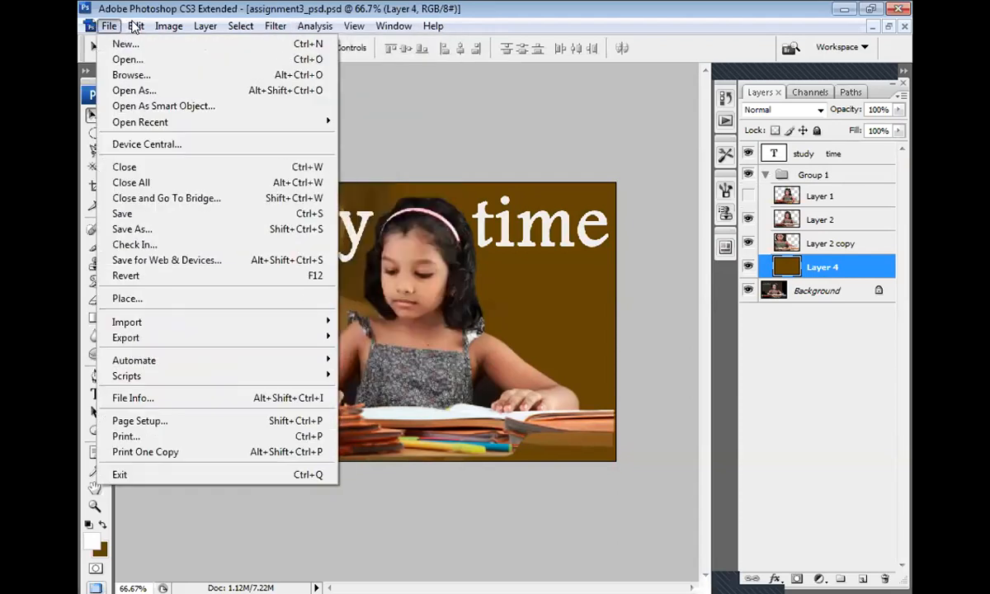
mouse_move(130, 27)
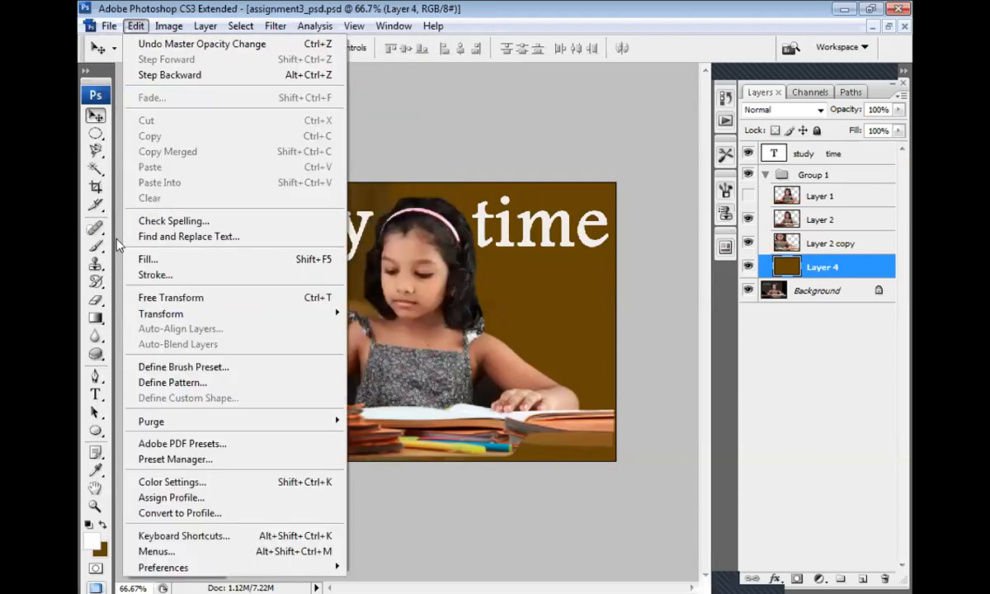
left_click(96, 235)
left_click(95, 245)
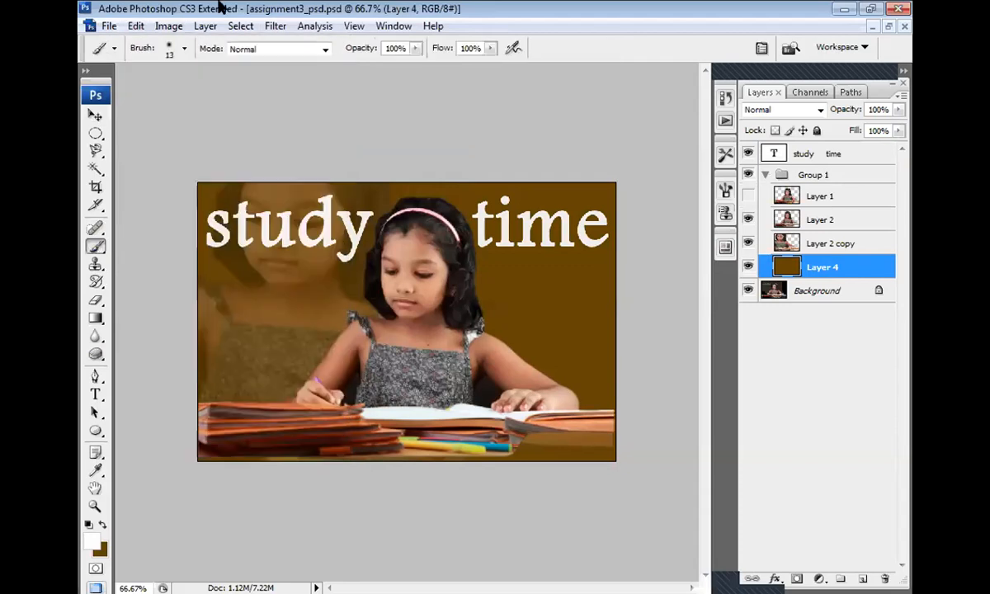
left_click(185, 49)
scroll(255, 259, "down", 5)
left_click(240, 211)
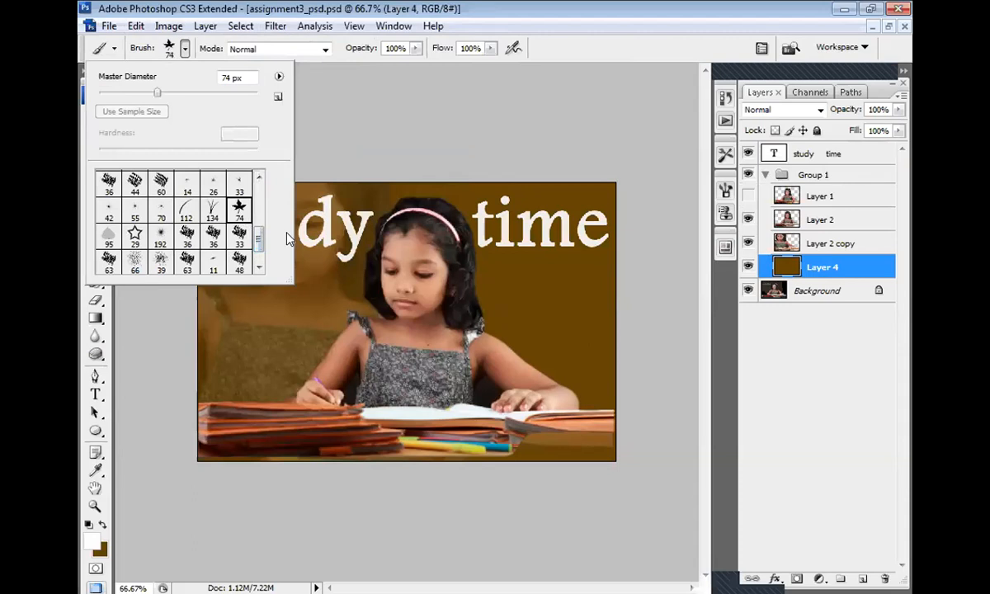
double_click(240, 213)
left_click_drag(233, 183, 251, 394)
mouse_move(505, 192)
left_mouse_down()
mouse_move(495, 198)
mouse_move(578, 446)
left_mouse_up()
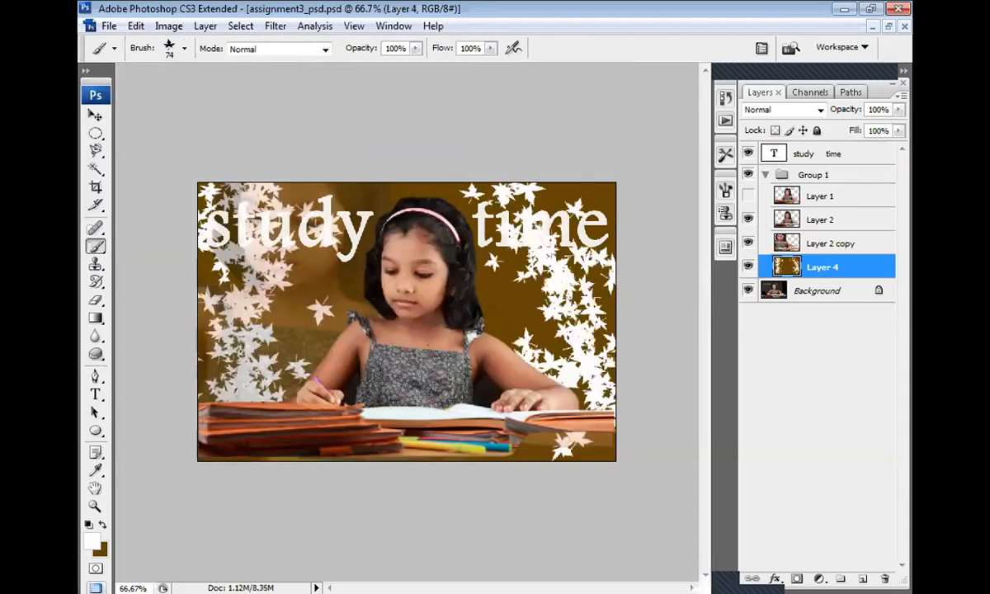
Duplicate Layer 4 and apply a Motion Blur to the copy with an angle of 0° and a distance of 247 pixels
left_click(96, 115)
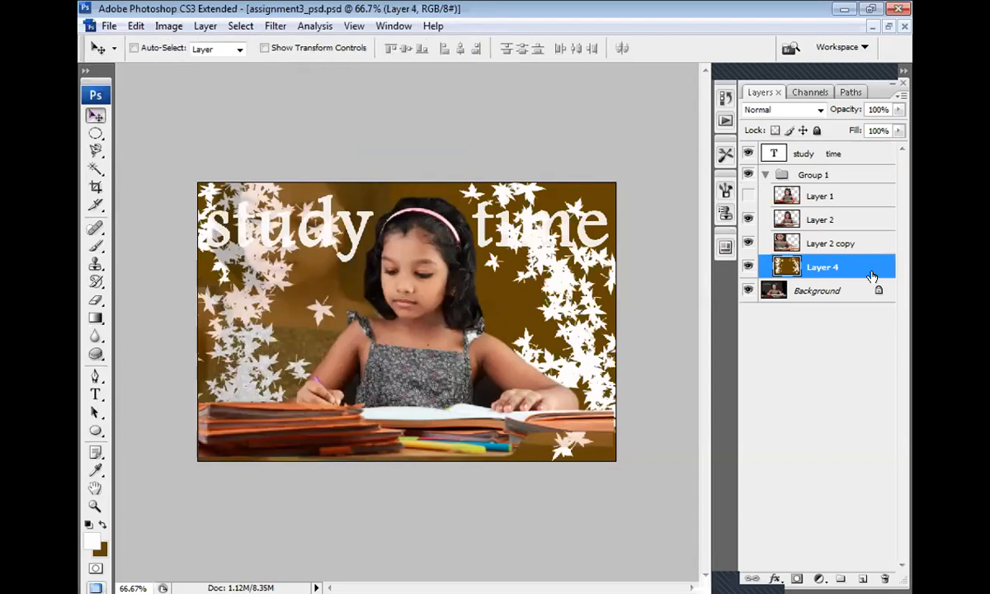
key("ctrl+j")
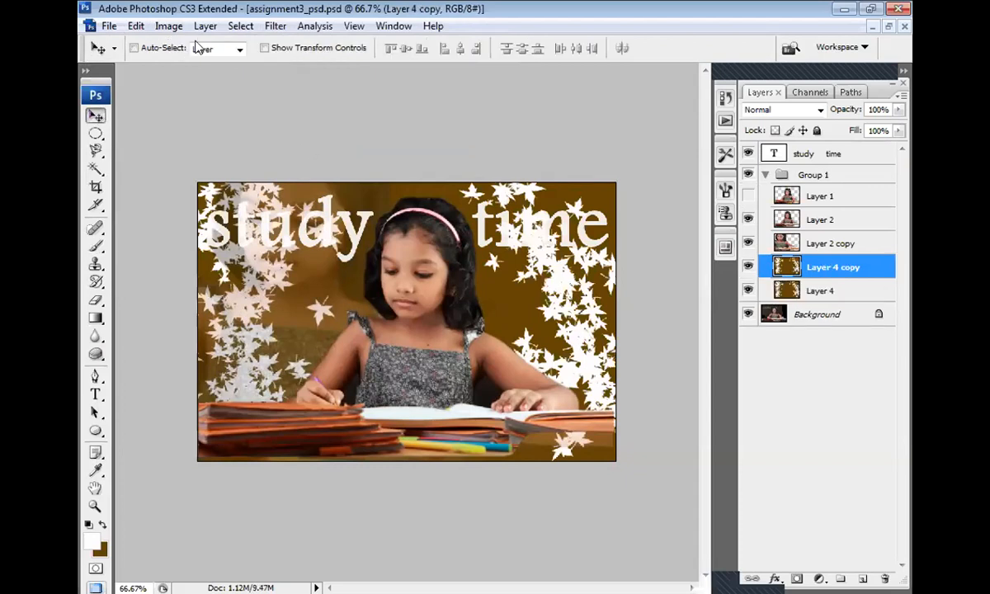
left_click(277, 27)
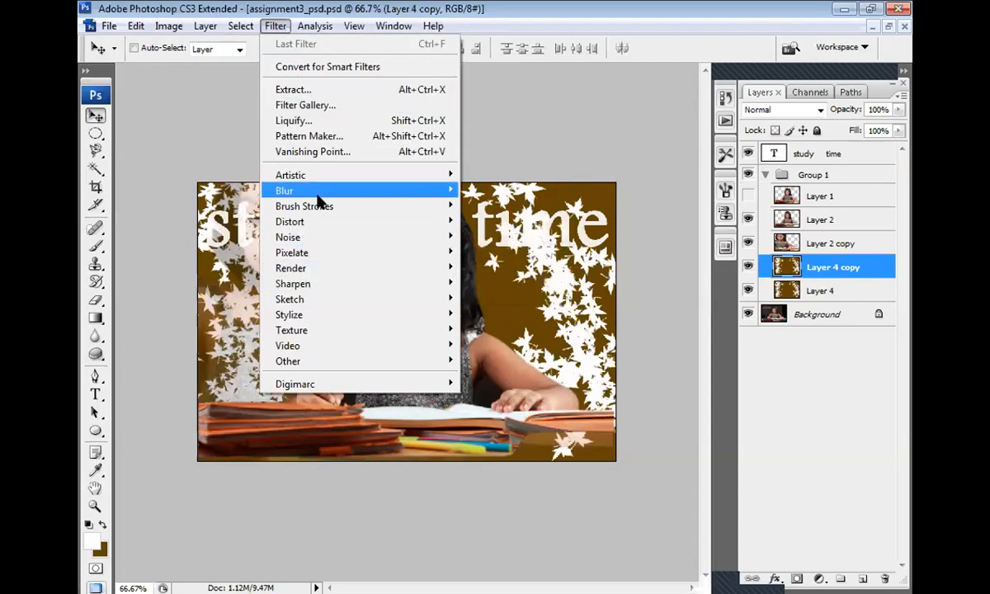
mouse_move(317, 196)
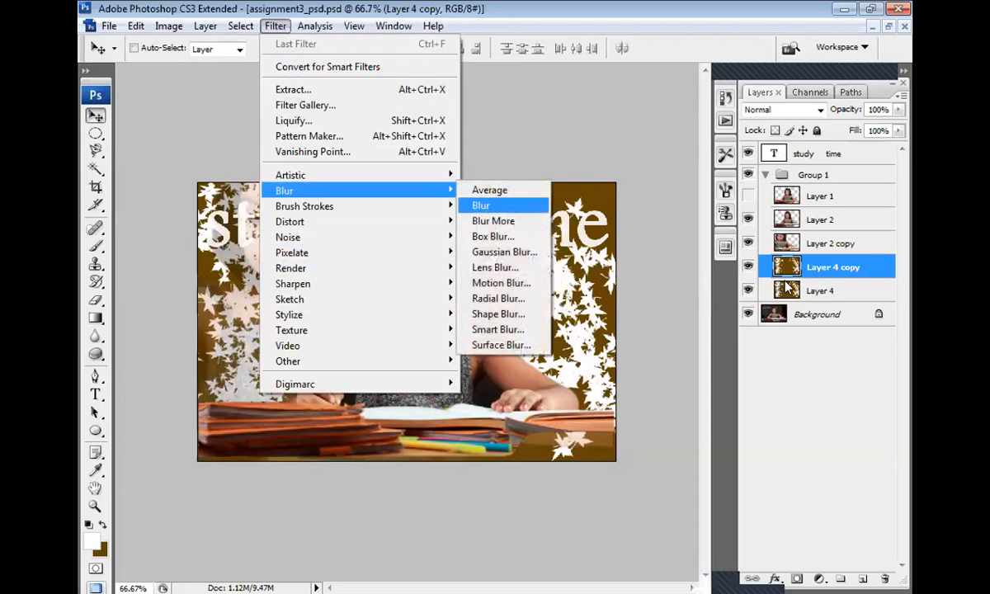
left_click(497, 284)
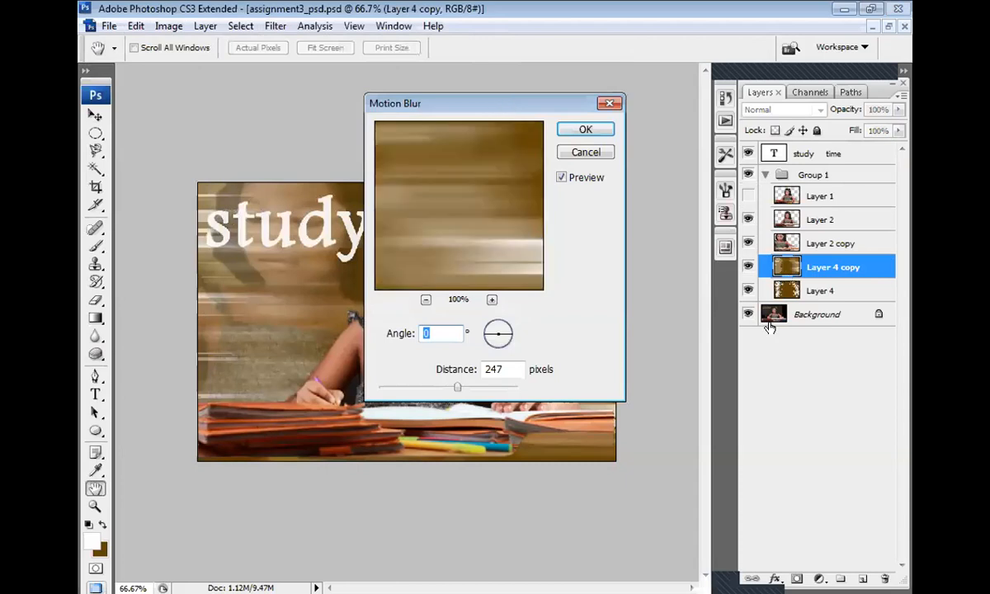
left_click_drag(508, 111, 598, 281)
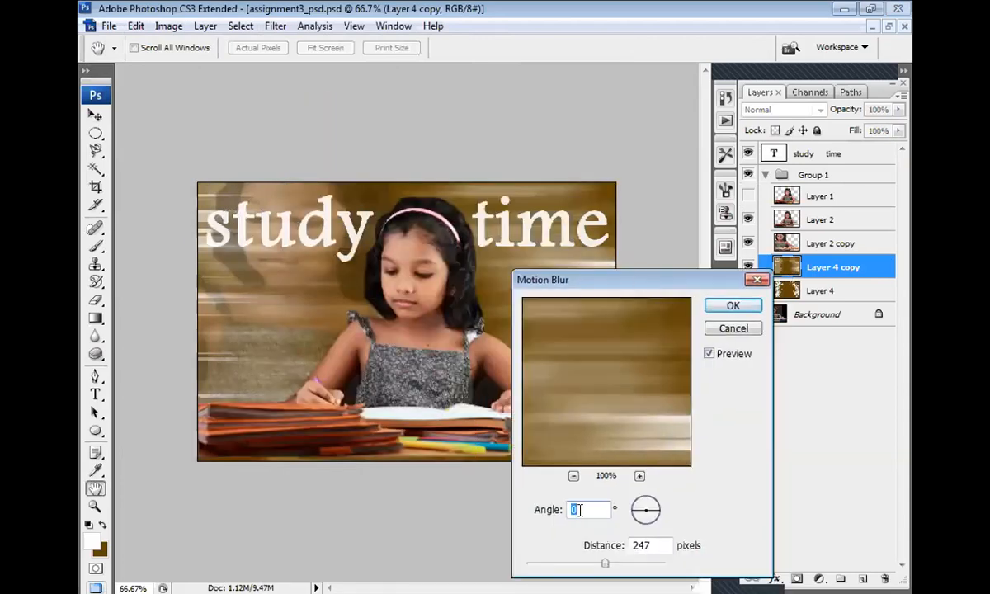
left_click_drag(613, 423, 767, 163)
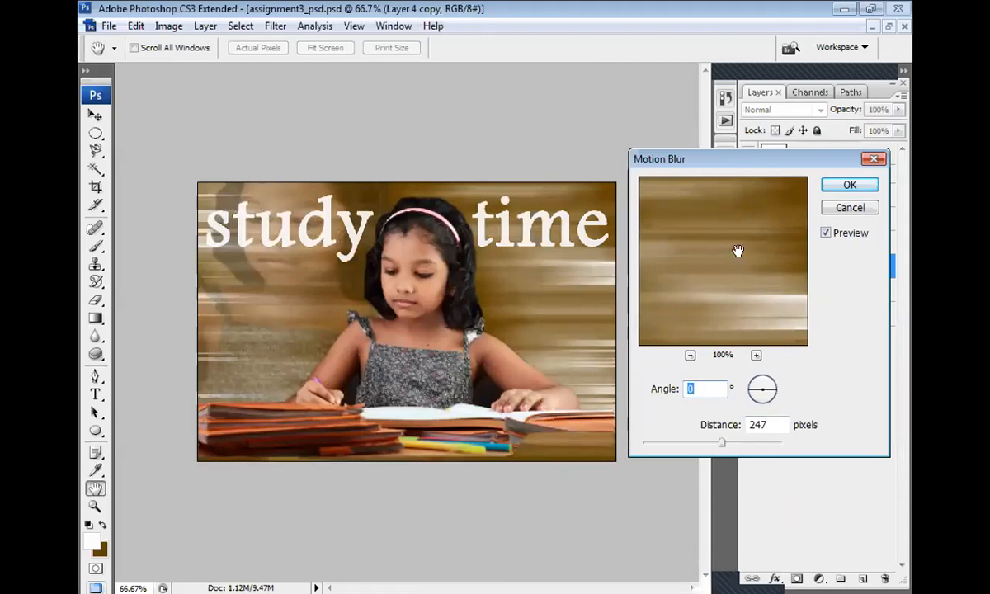
left_click(849, 186)
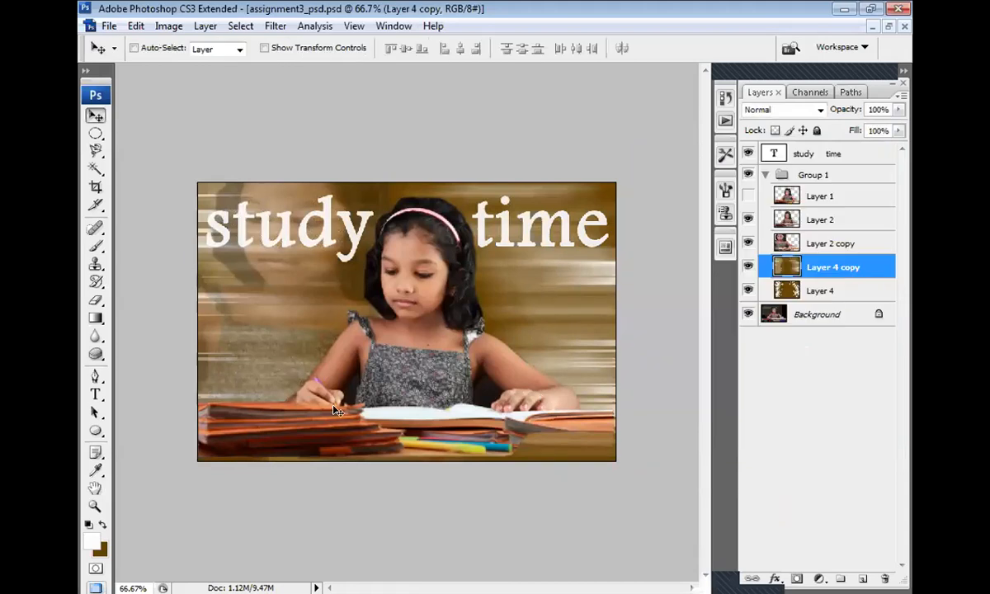
Set the opacity of the "study time" text layer to 70%
key("ctrl+minus")
key("ctrl+minus")
key("ctrl+plus")
key("ctrl+plus")
key("ctrl+plus")
key("ctrl+minus")
left_click(822, 155)
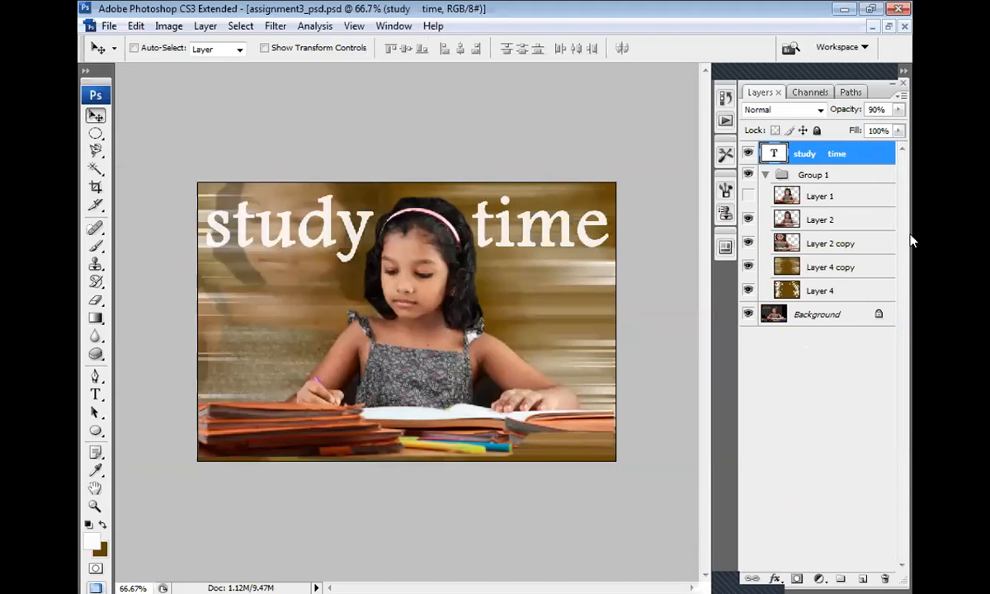
key("7")
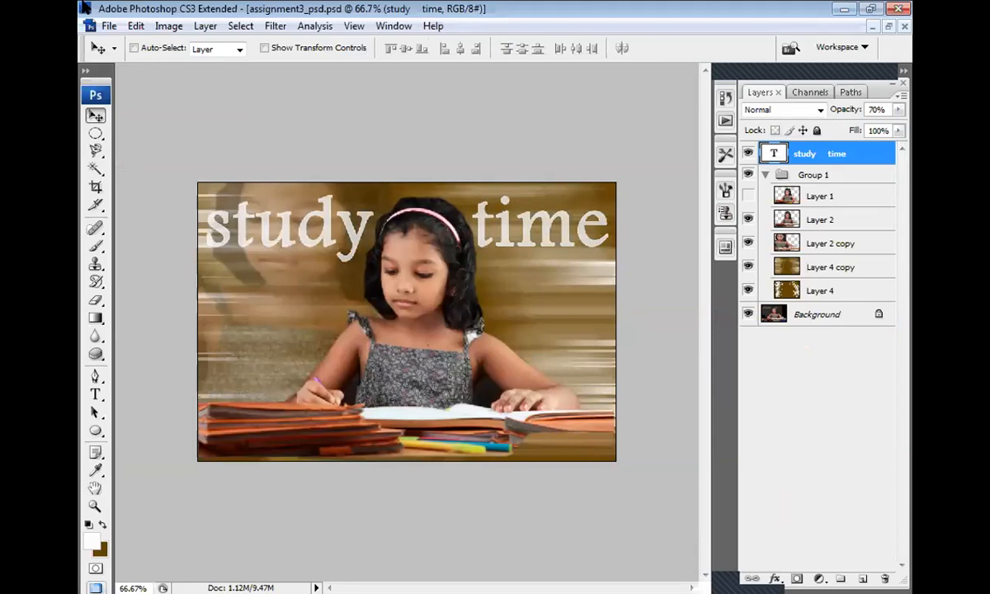
Save a JPEG copy of the composition as assignment3.jpg at Maximum quality (12) with the Baseline ("Standard") format option
left_click(108, 25)
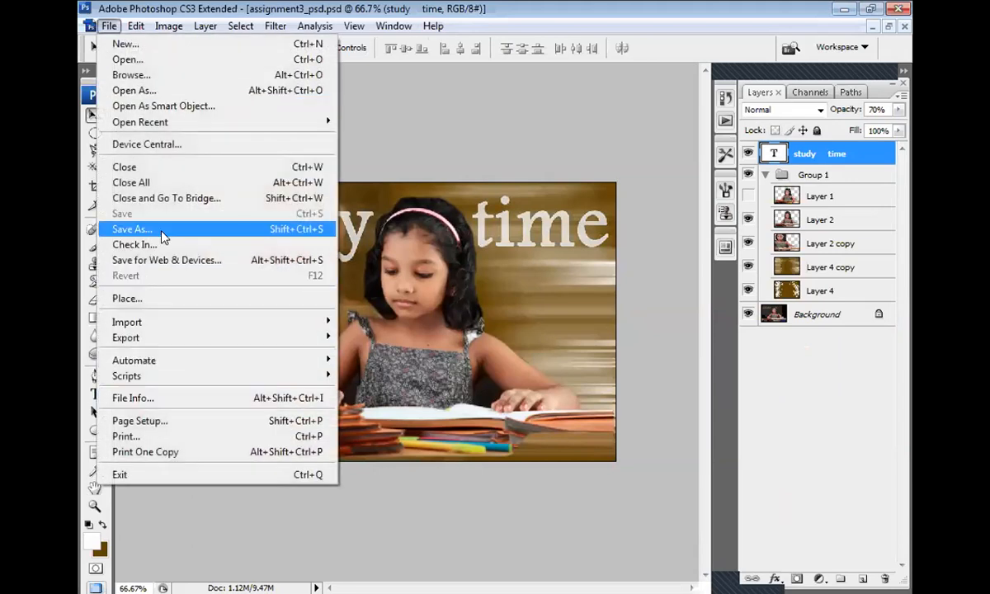
left_click(152, 229)
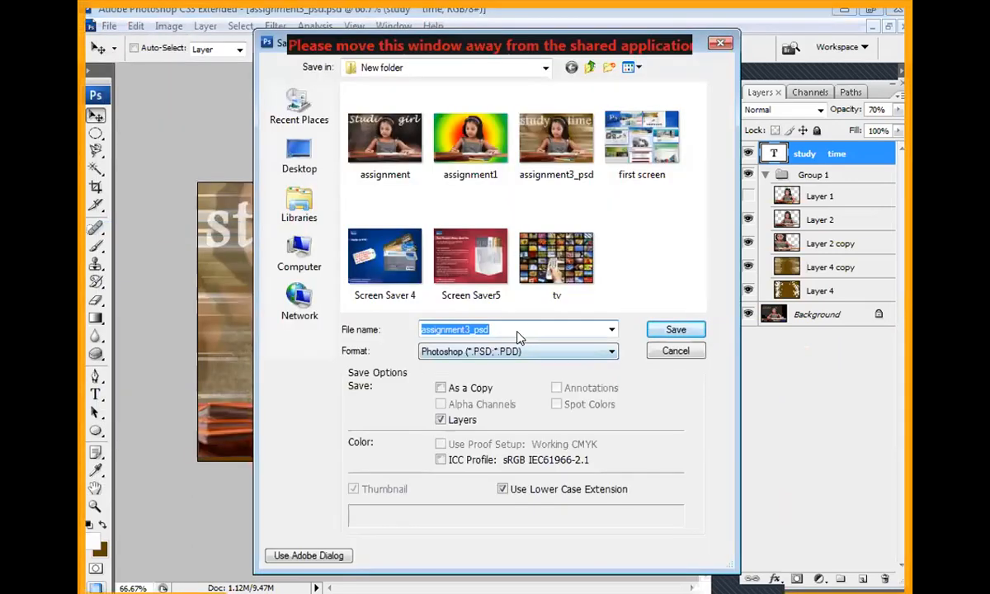
left_click(516, 352)
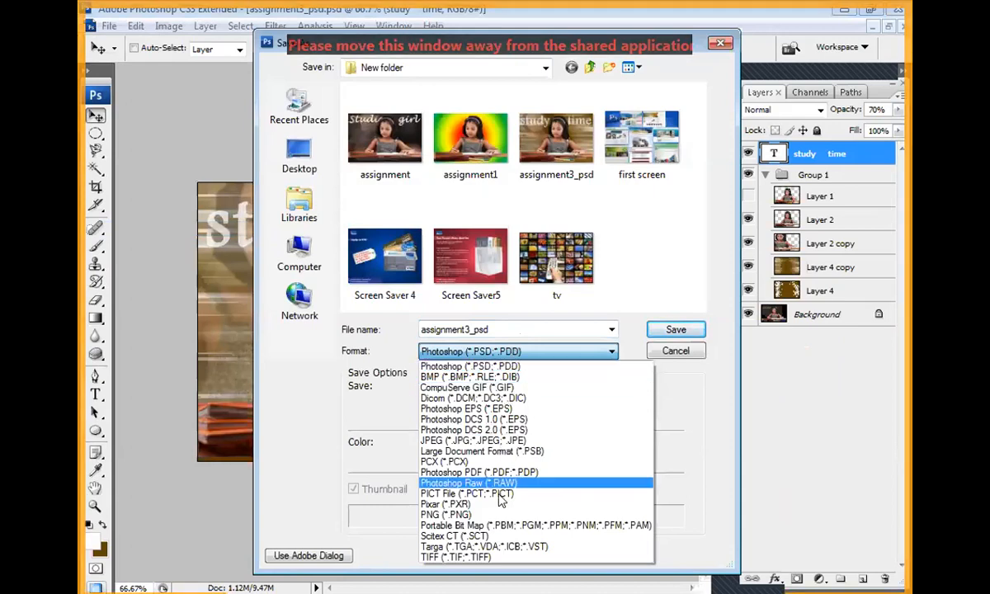
left_click(498, 440)
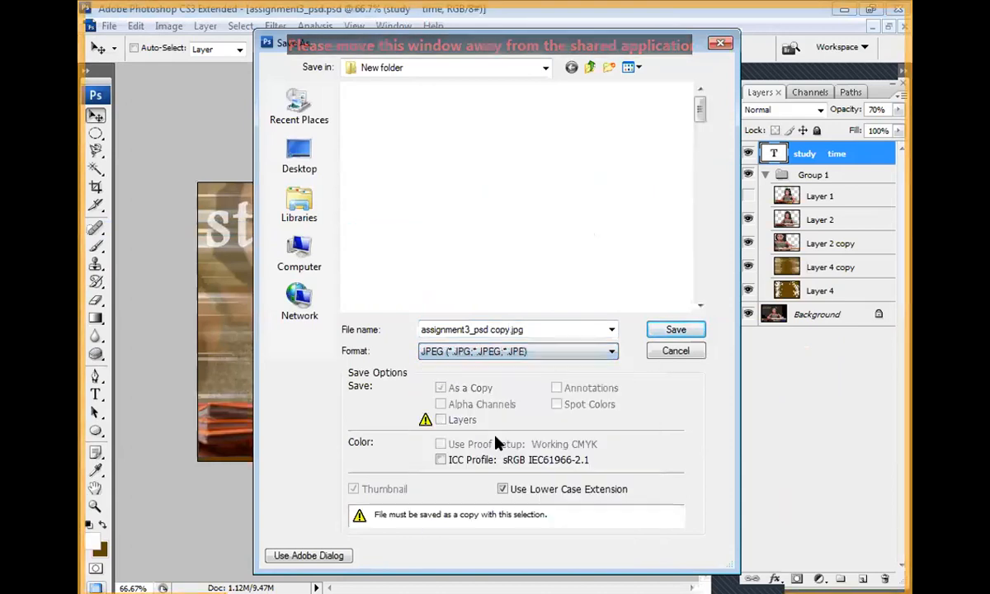
left_click(508, 331)
left_click_drag(508, 331, 467, 334)
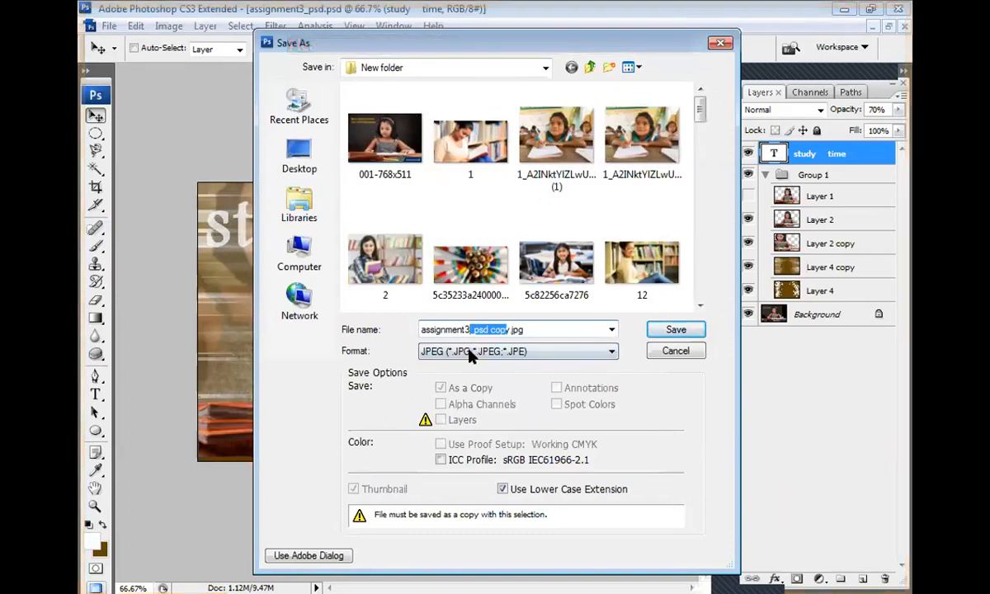
key("BackSpace")
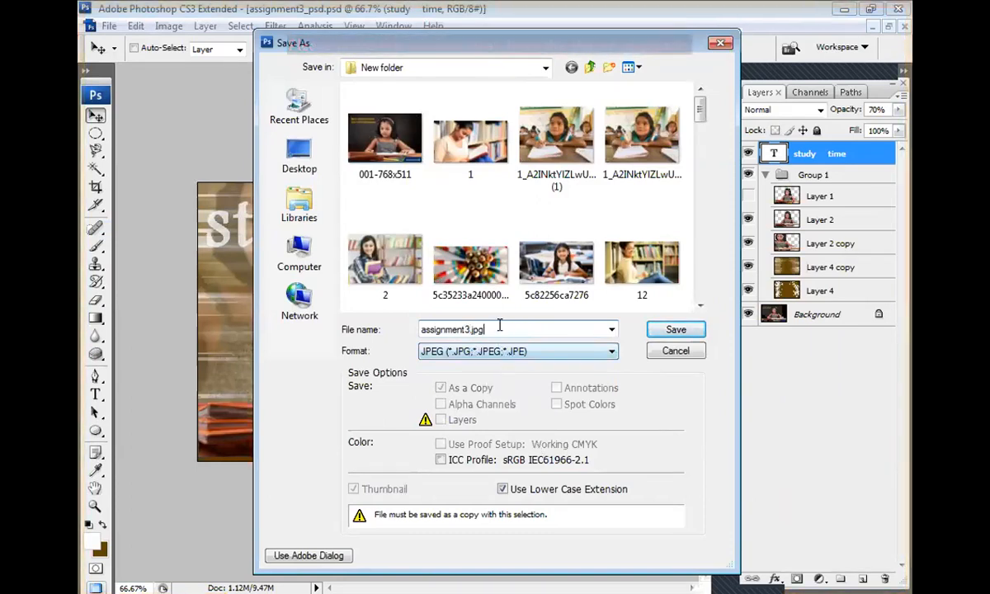
left_click(674, 331)
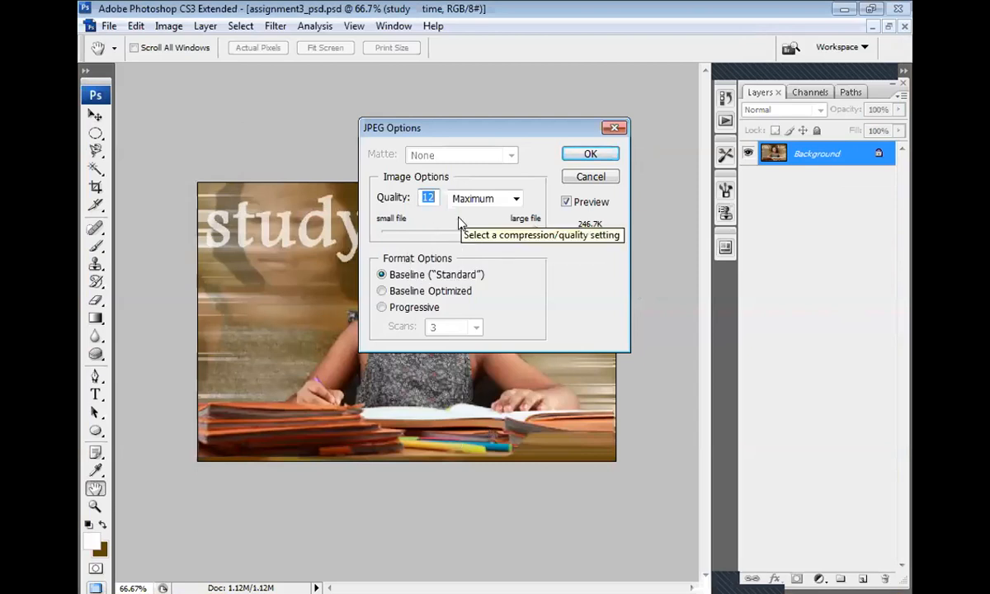
left_click(591, 155)
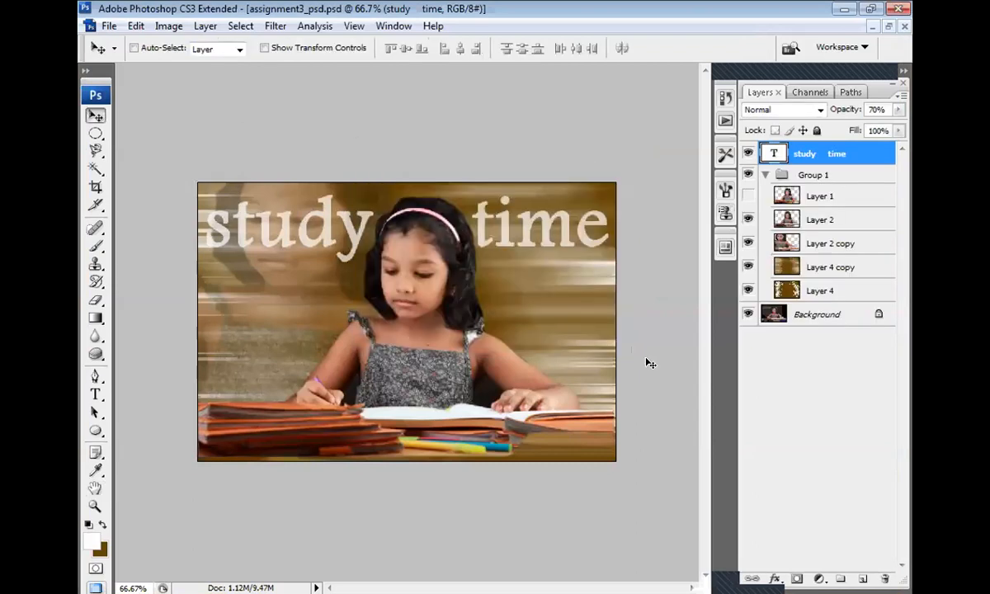